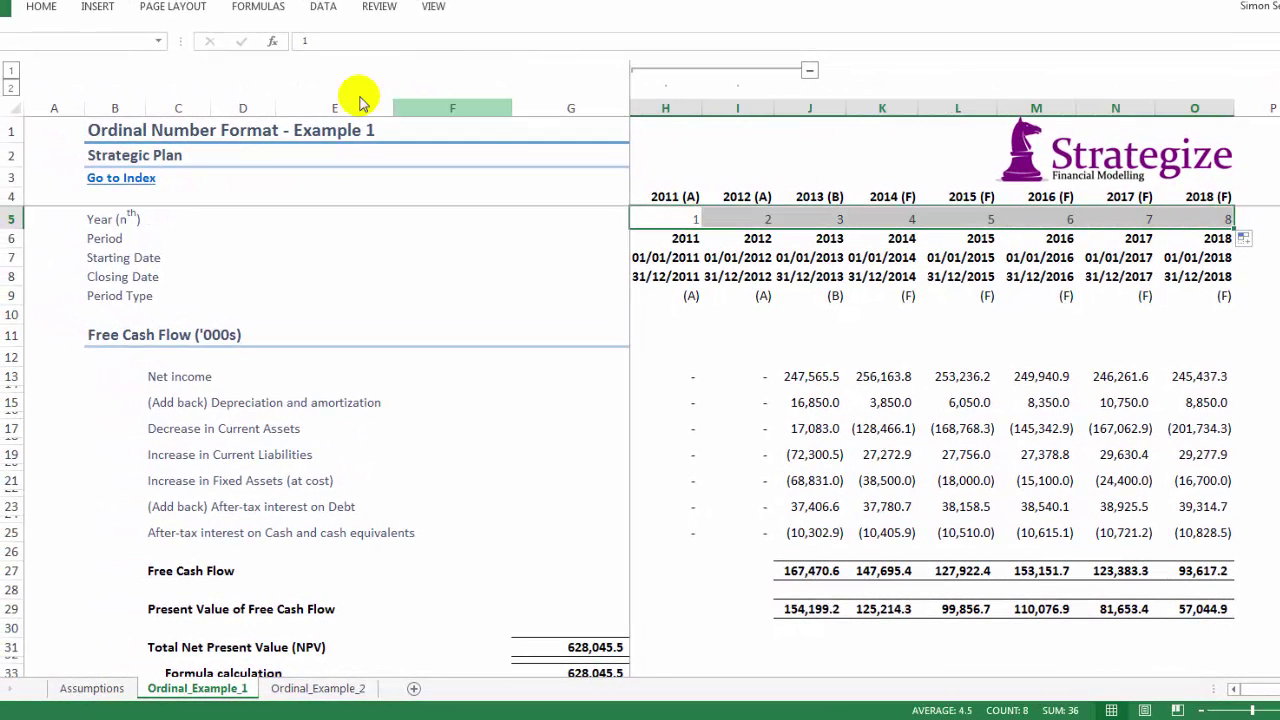
- Start a formula-based conditional formatting rule for the selected Year cells H5:O5 with the condition =H5=1
left_click(40, 7)
left_click(662, 66)
left_click(668, 290)
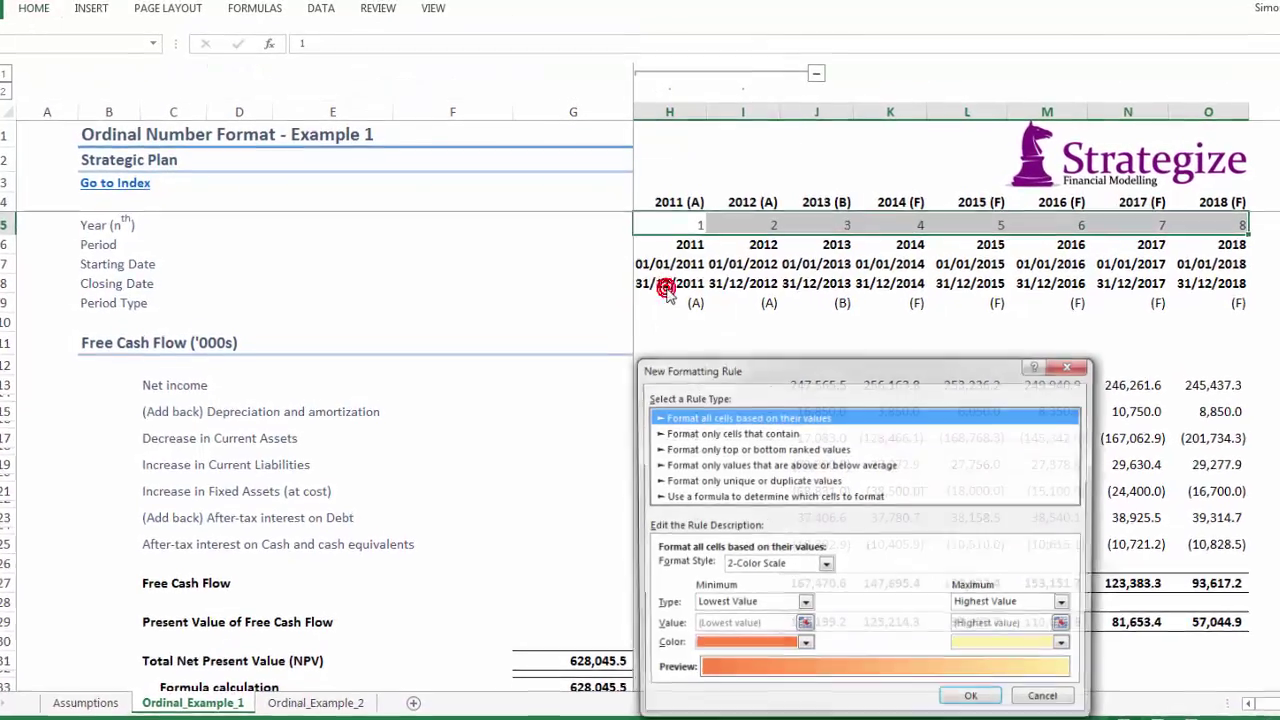
left_click(678, 494)
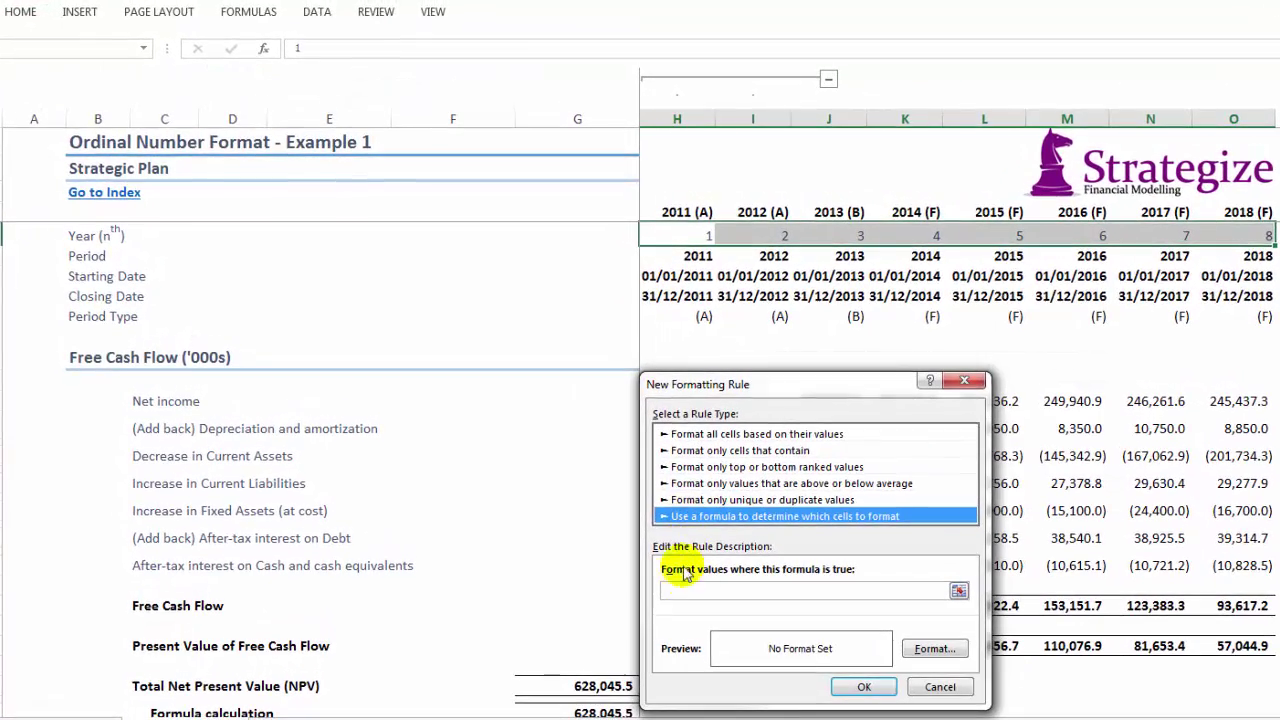
left_click(674, 585)
type("=")
left_click(668, 236)
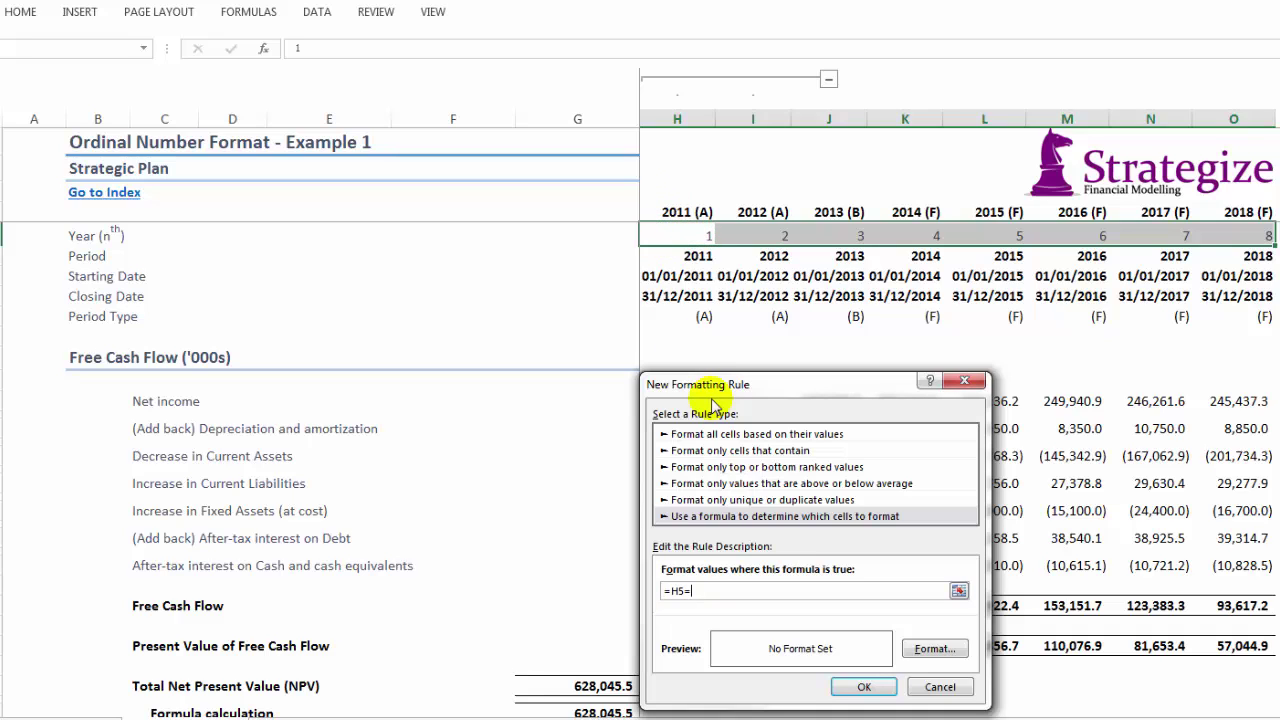
- Give the =H5=1 rule the custom number format #,##0"st" and save the rule
left_click(929, 650)
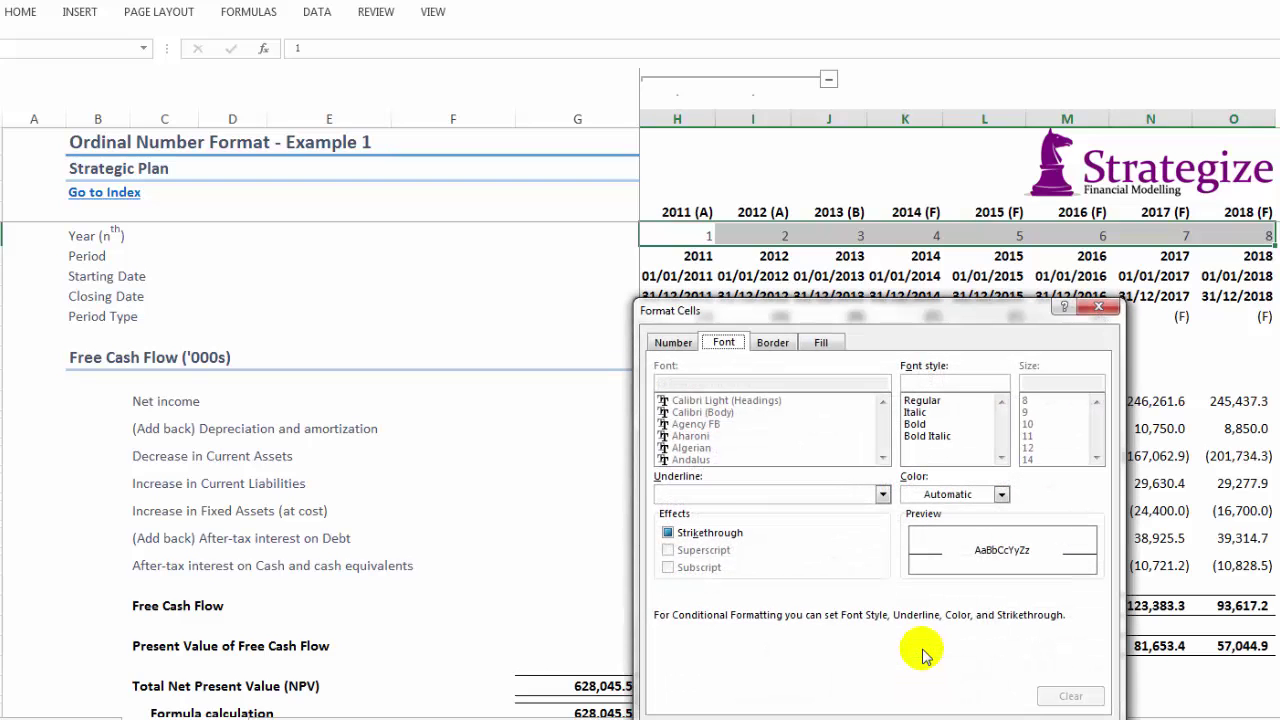
left_click(673, 342)
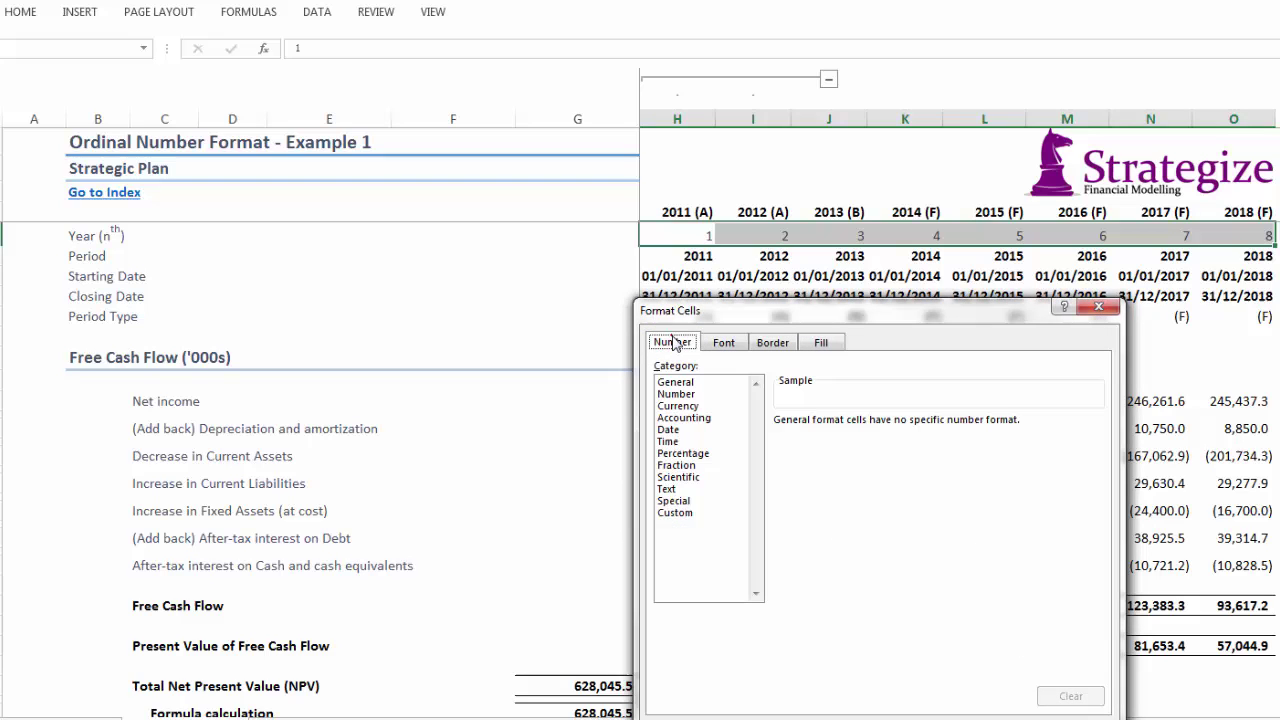
left_click(675, 512)
left_click(790, 489)
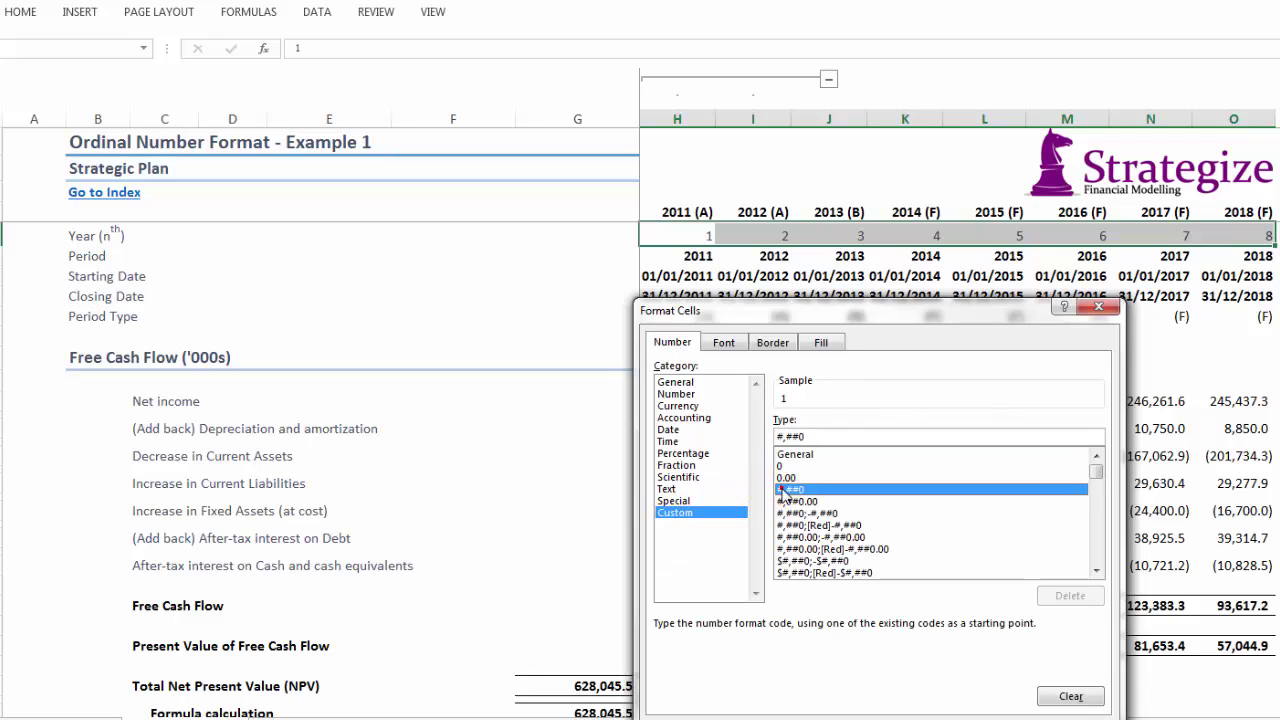
left_click(821, 435)
type("\"st")
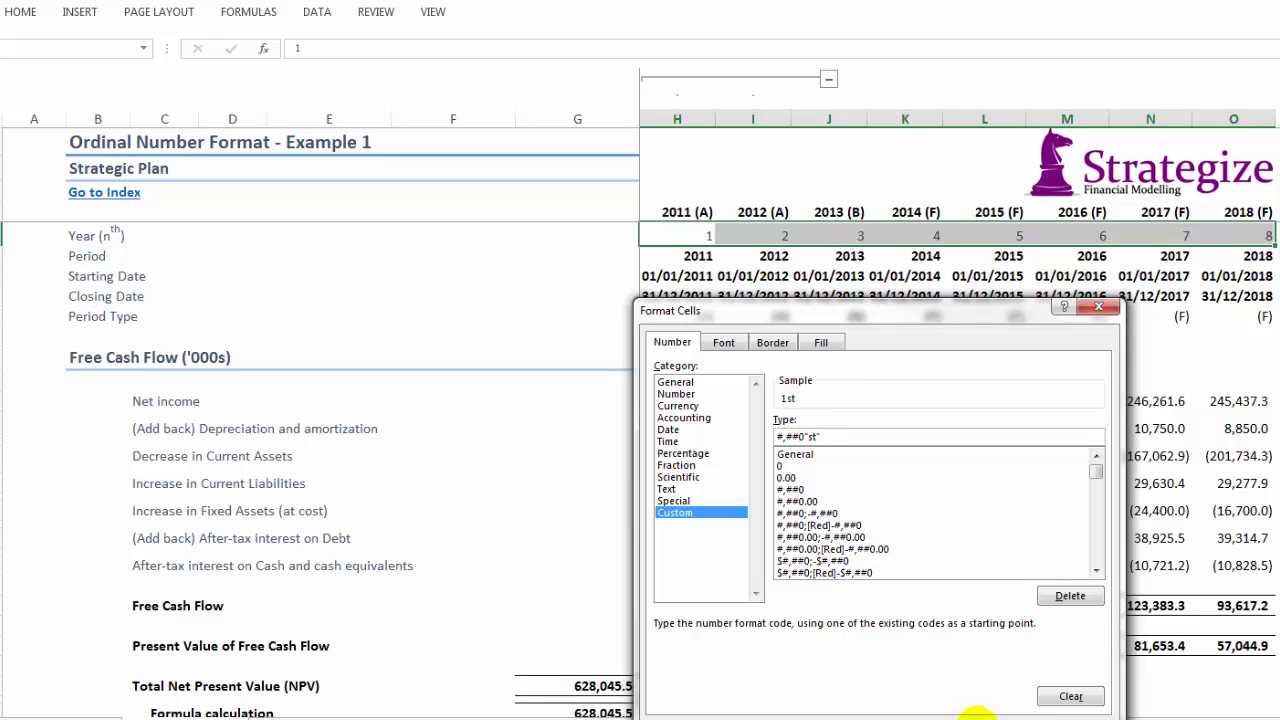
left_click(962, 712)
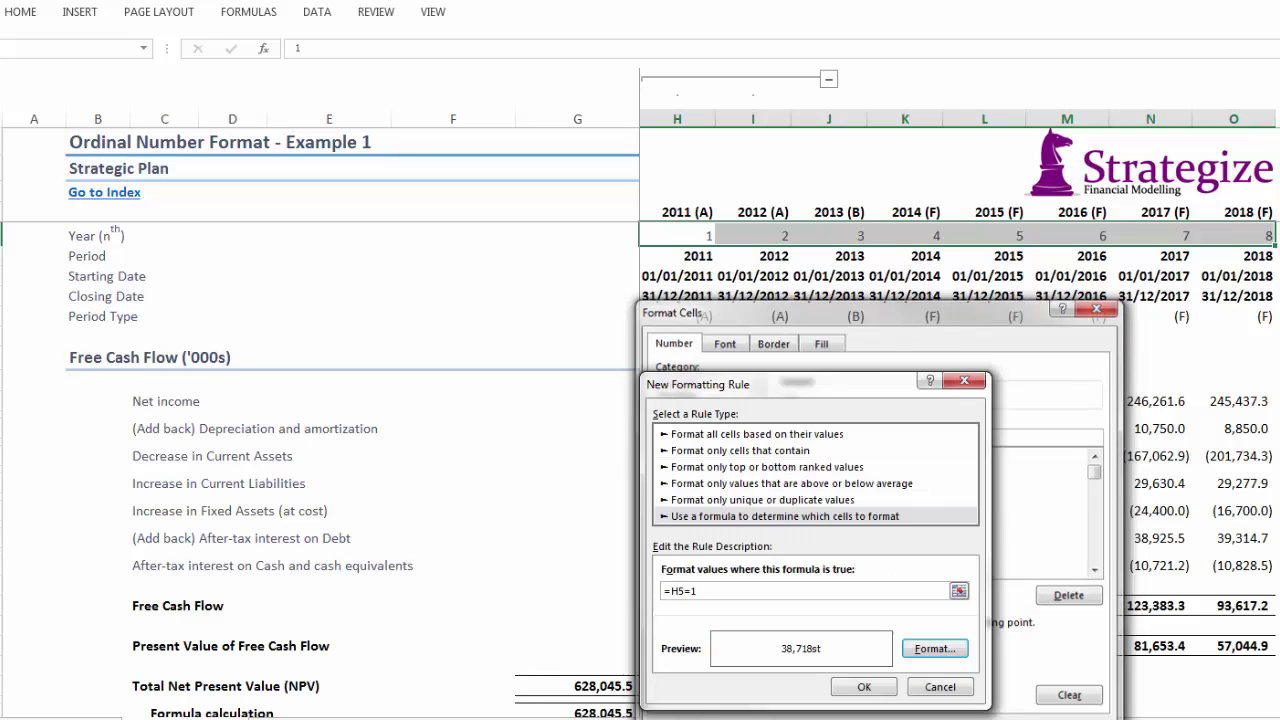
left_click(857, 688)
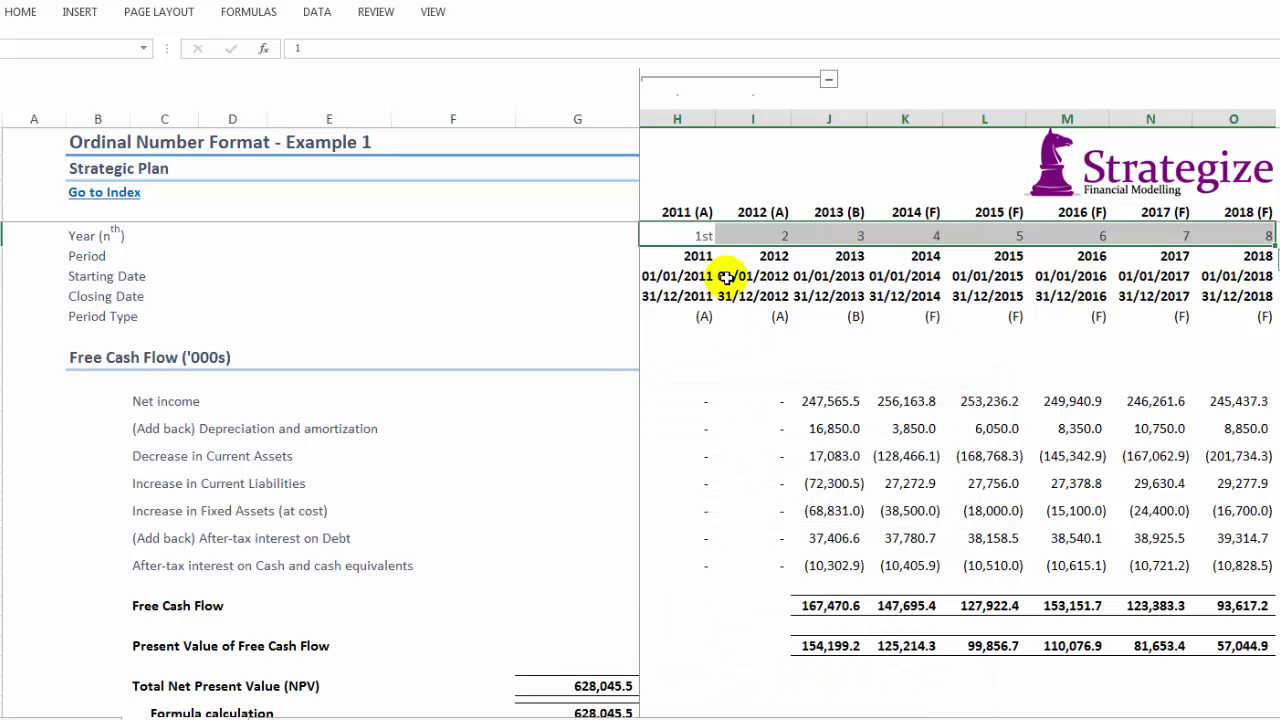
- From the conditional formatting rules manager, start another formula-based rule for the Year cells with the condition =H5=2
left_click(14, 10)
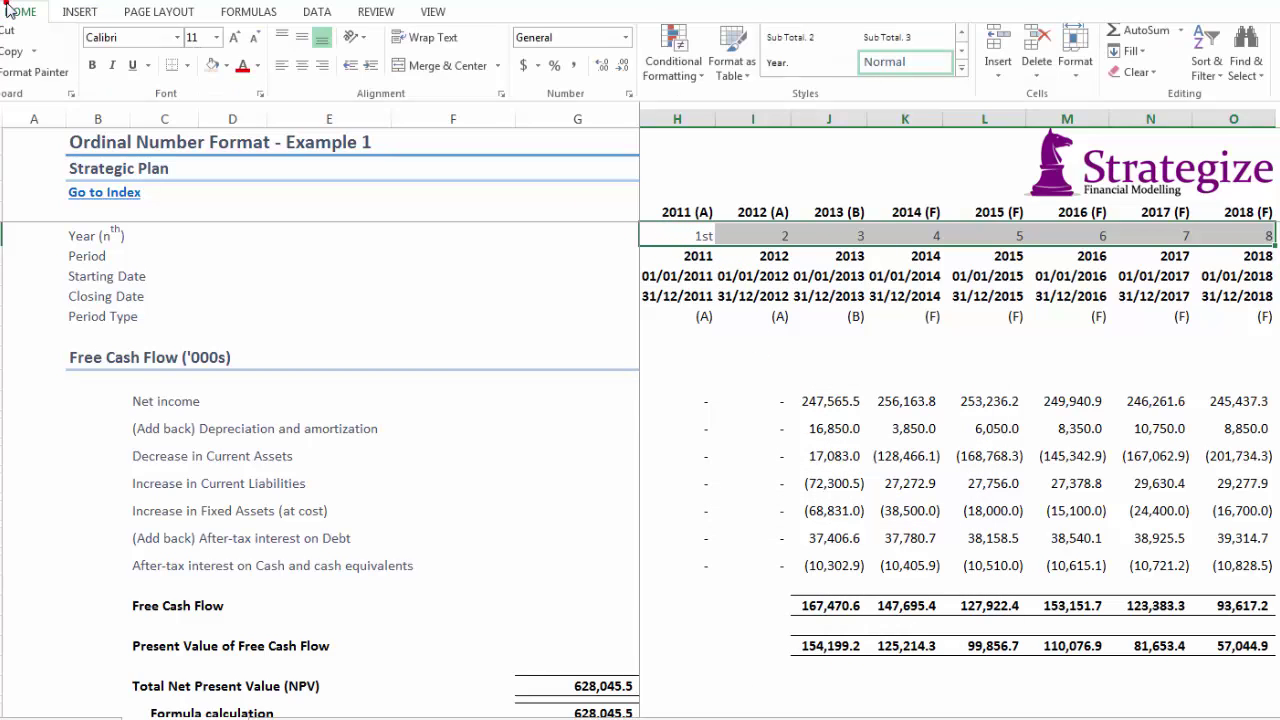
left_click(660, 65)
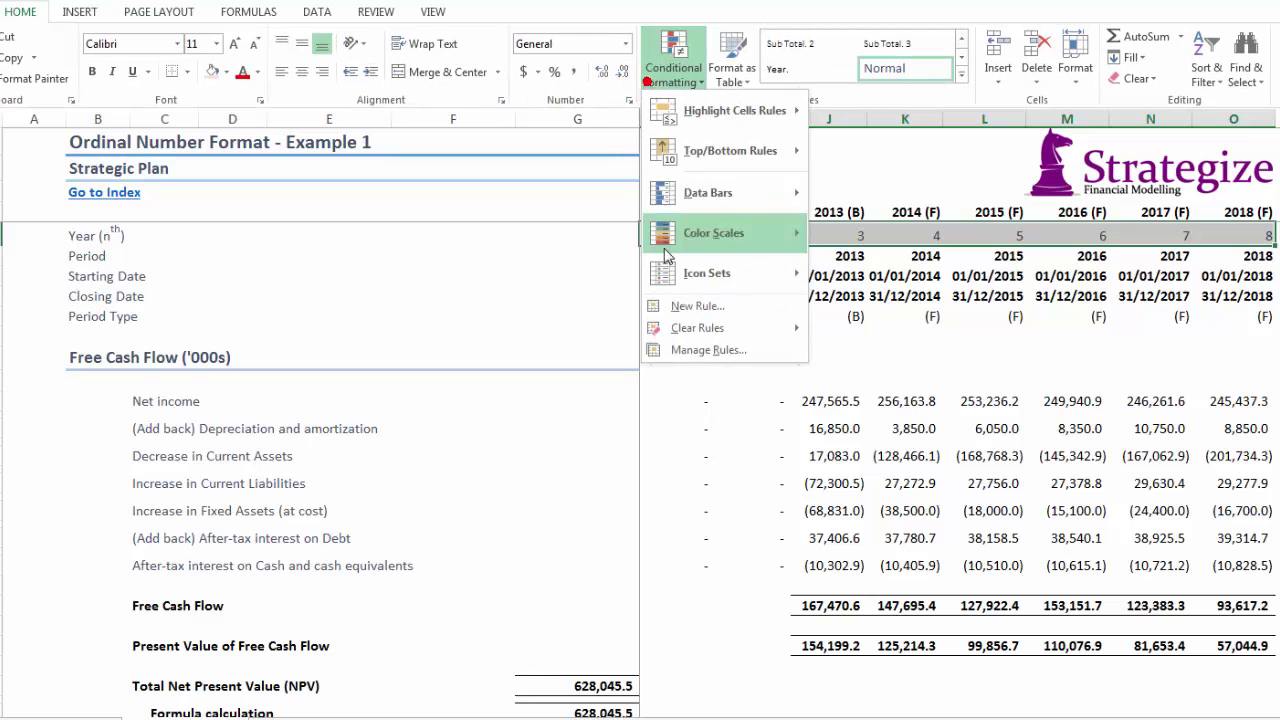
left_click(675, 348)
left_click(584, 470)
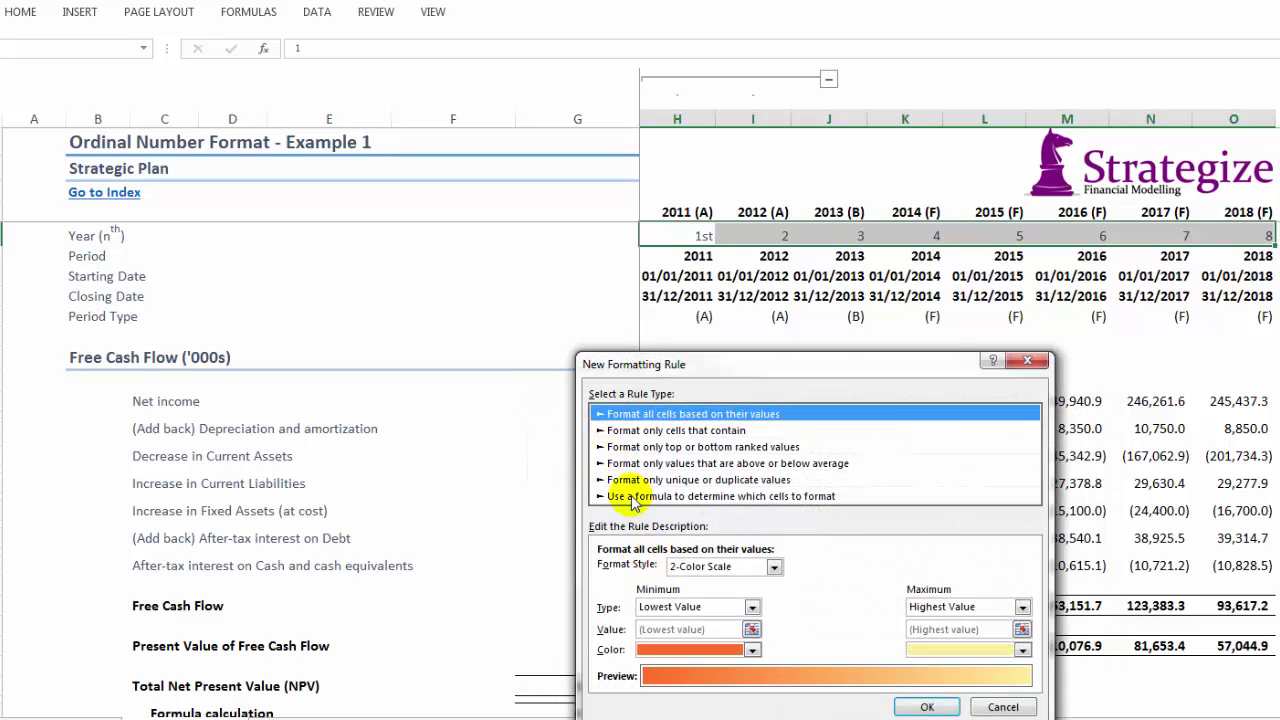
left_click(636, 496)
left_click(635, 567)
type("=")
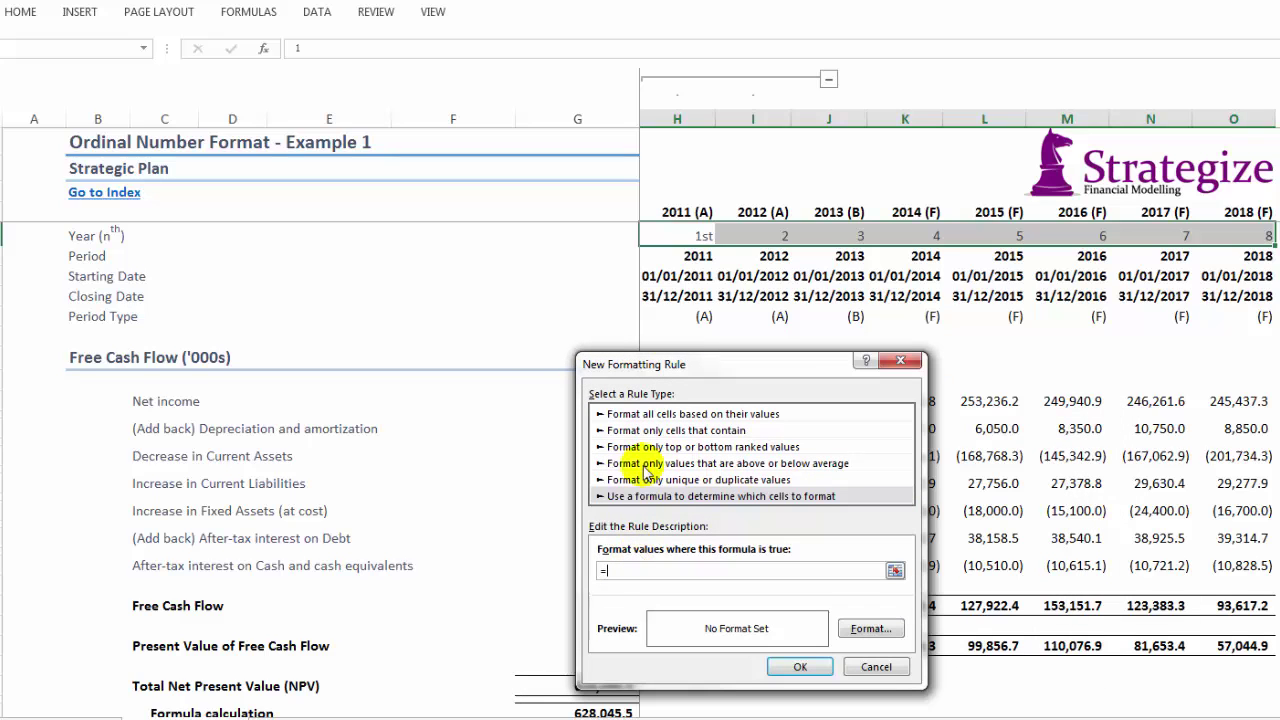
left_click(677, 237)
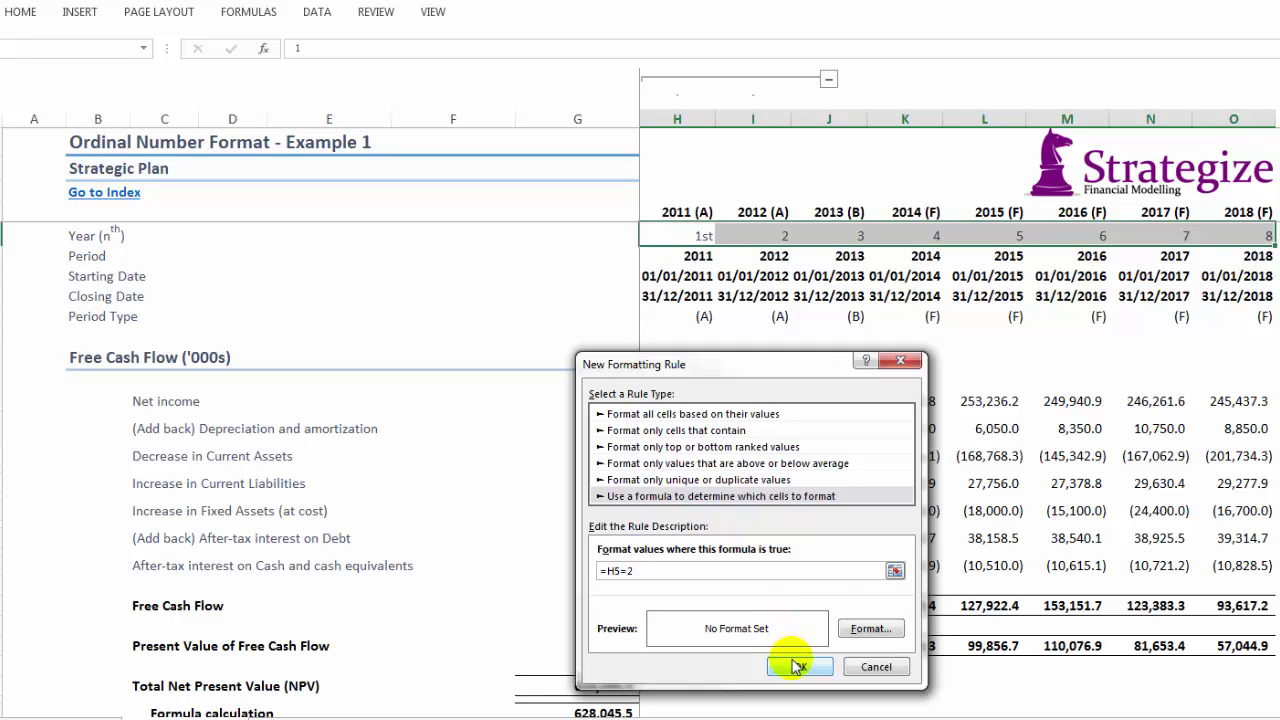
- Set the custom number format #,##0"nd" for the =H5=2 rule
left_click(858, 628)
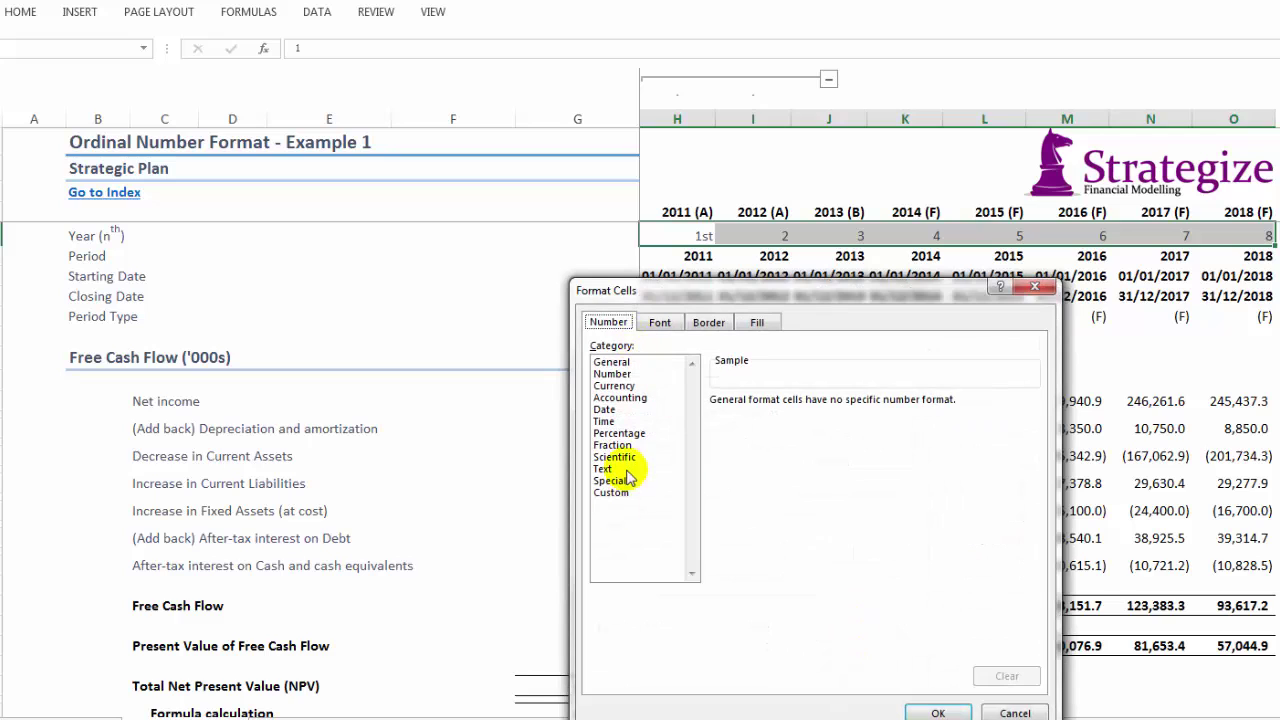
left_click(610, 492)
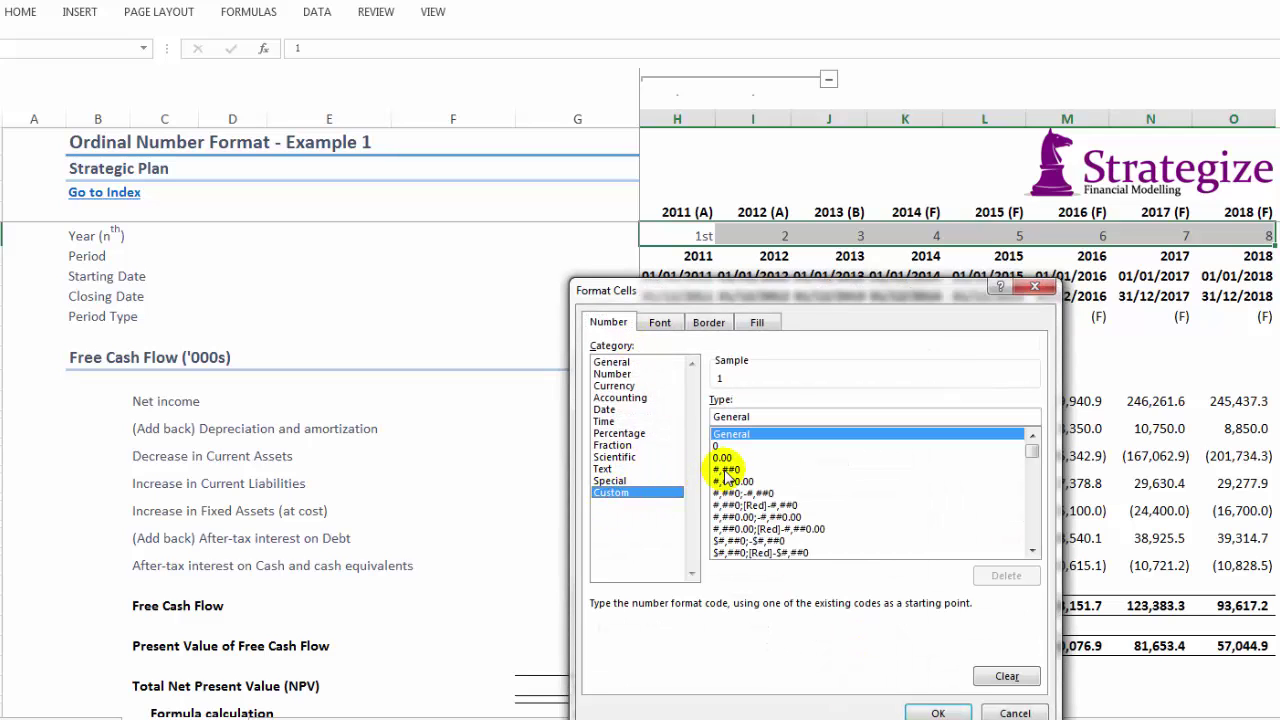
left_click(726, 470)
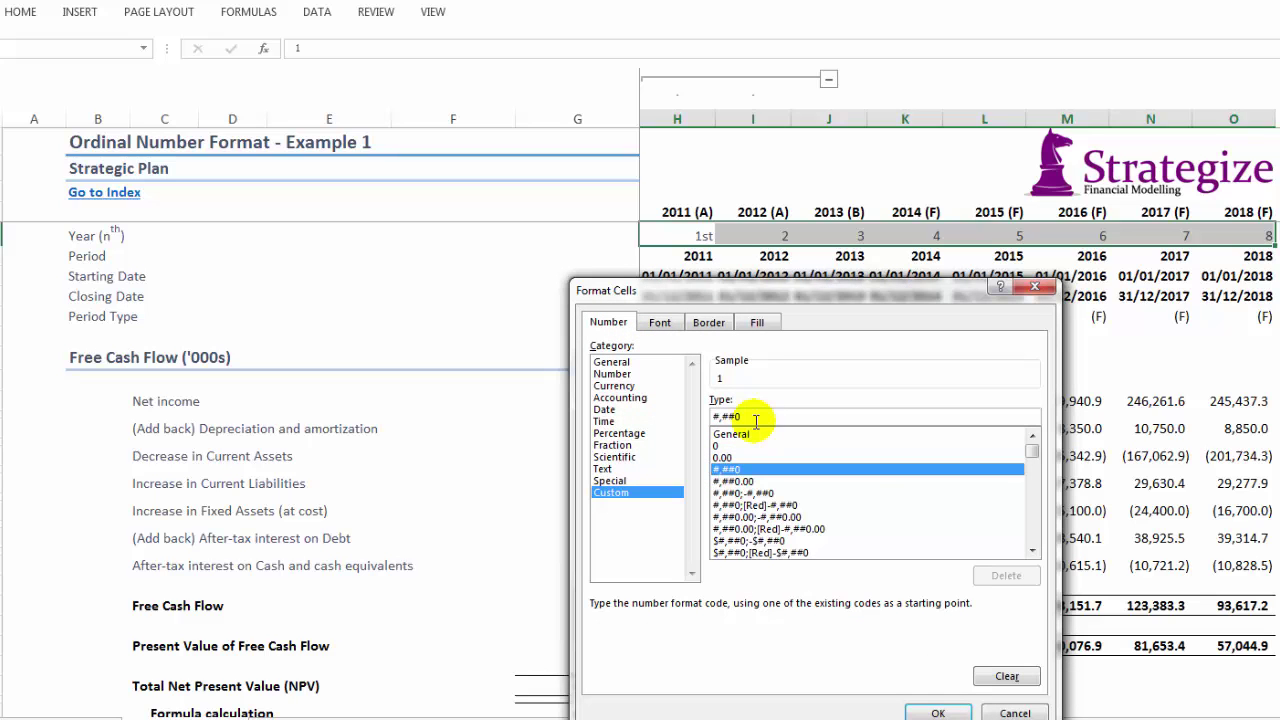
type("\"nd")
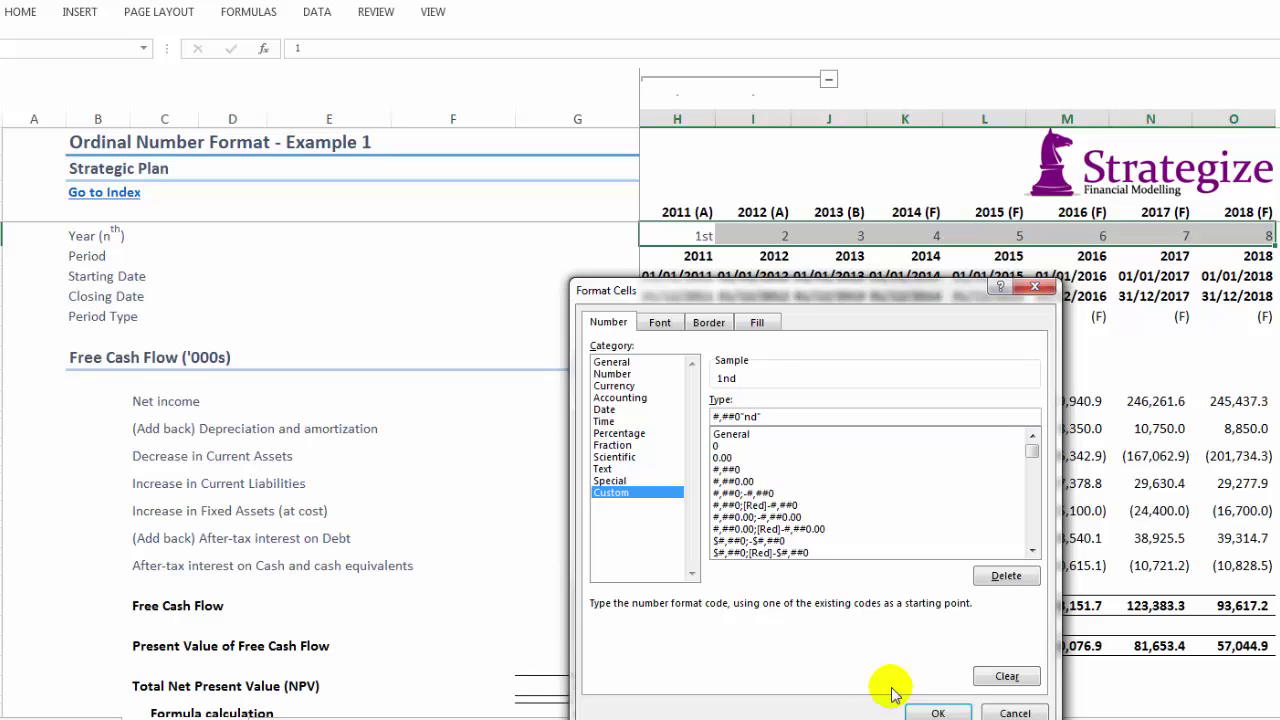
left_click(920, 711)
- Save the =H5=2 rule, move it below the =H5=1 rule and apply the rules
left_click(797, 667)
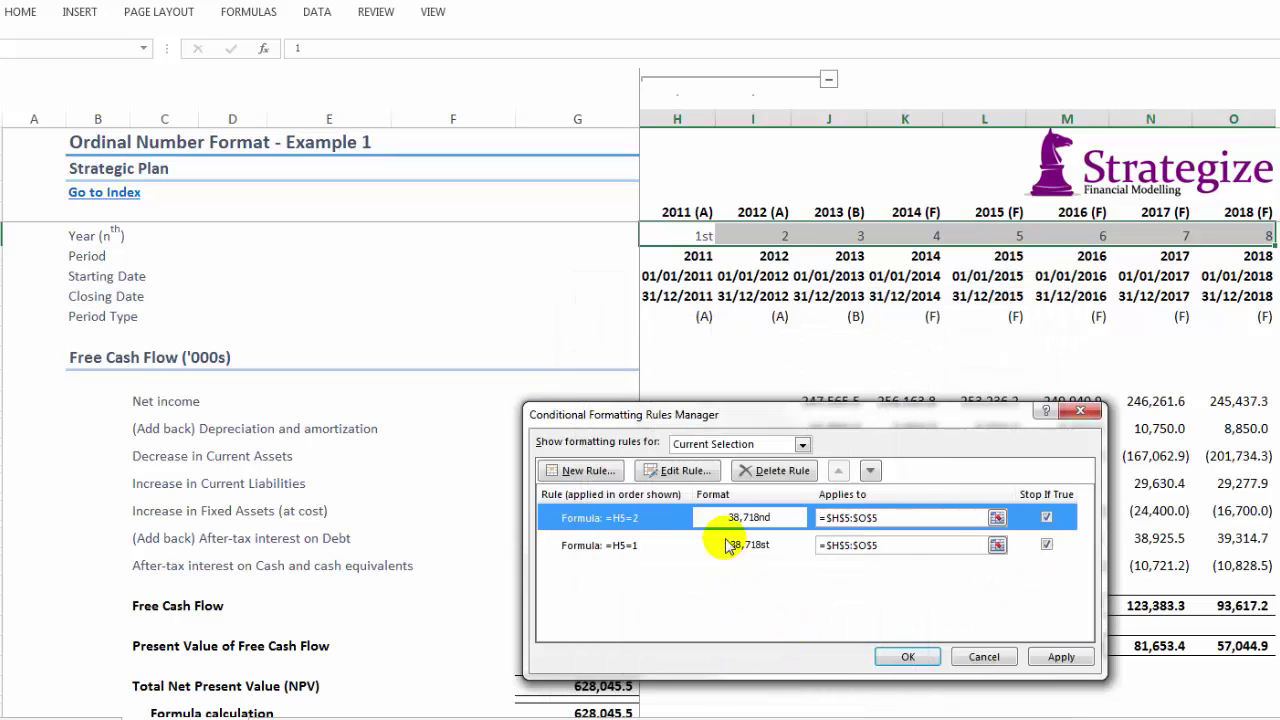
left_click(870, 470)
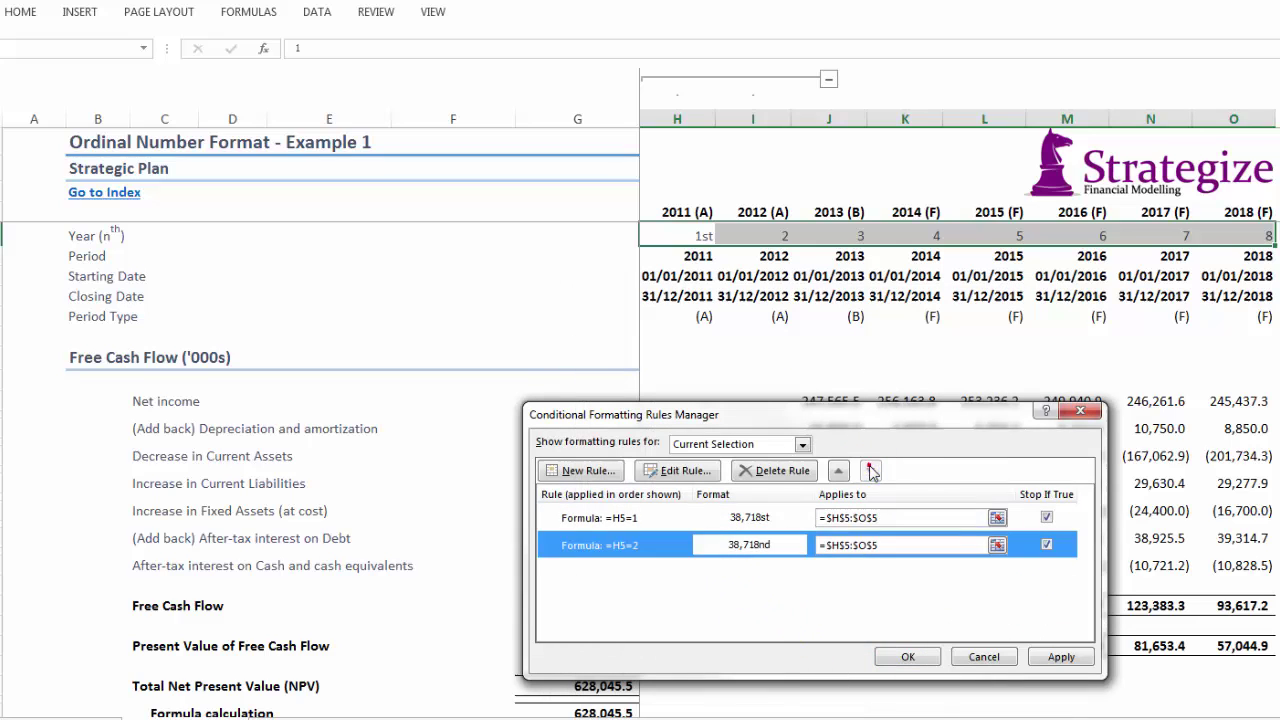
left_click(1061, 656)
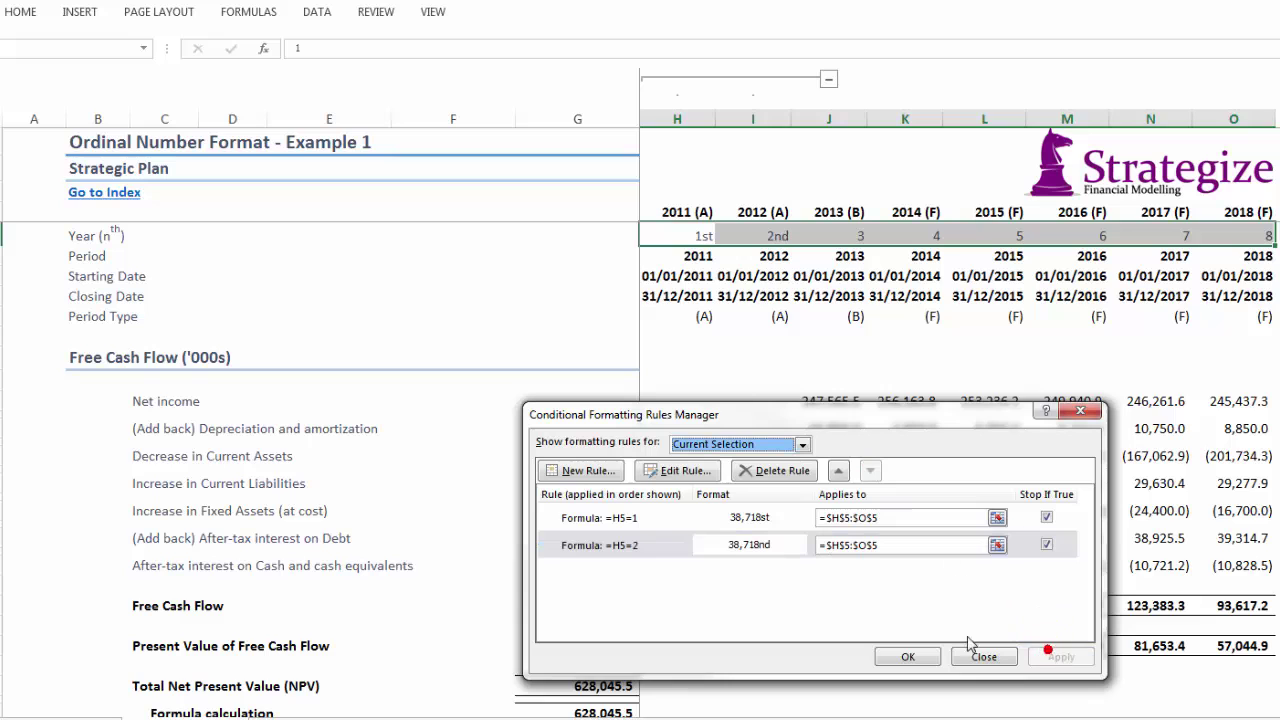
- Start a third formula-based rule for the Year cells with the condition =H5=3
left_click(605, 471)
left_click(612, 496)
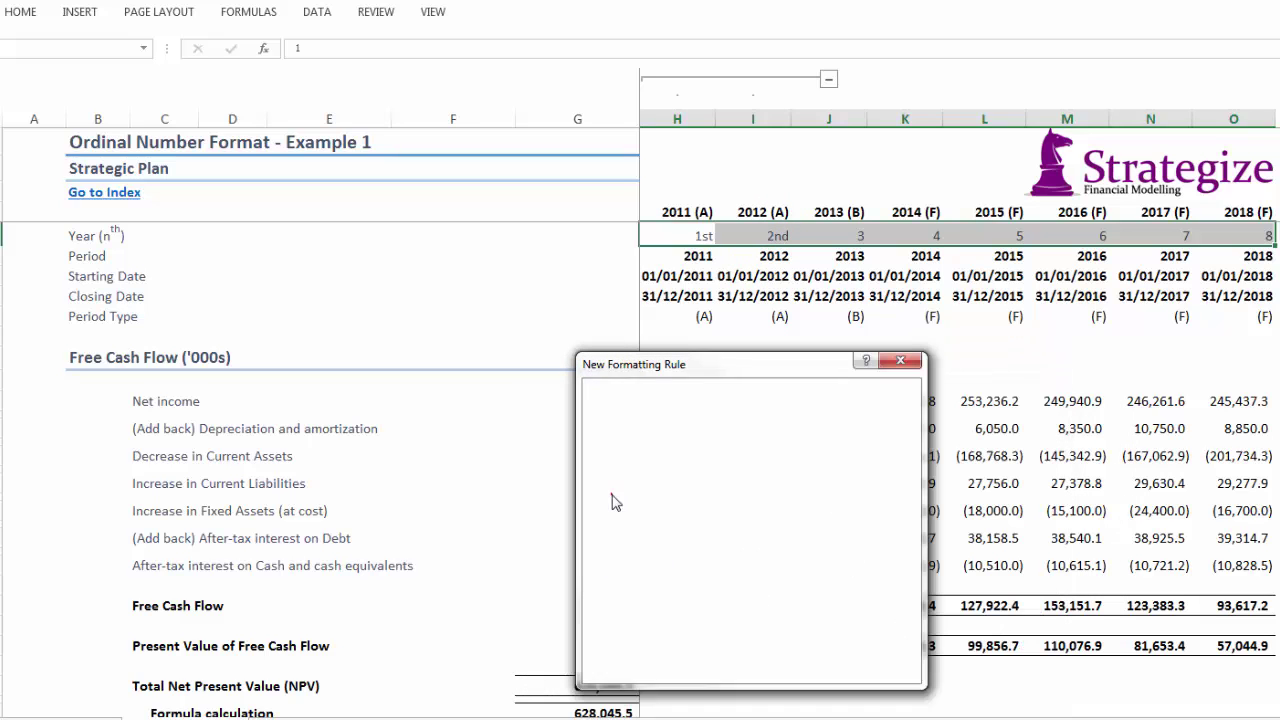
left_click(643, 573)
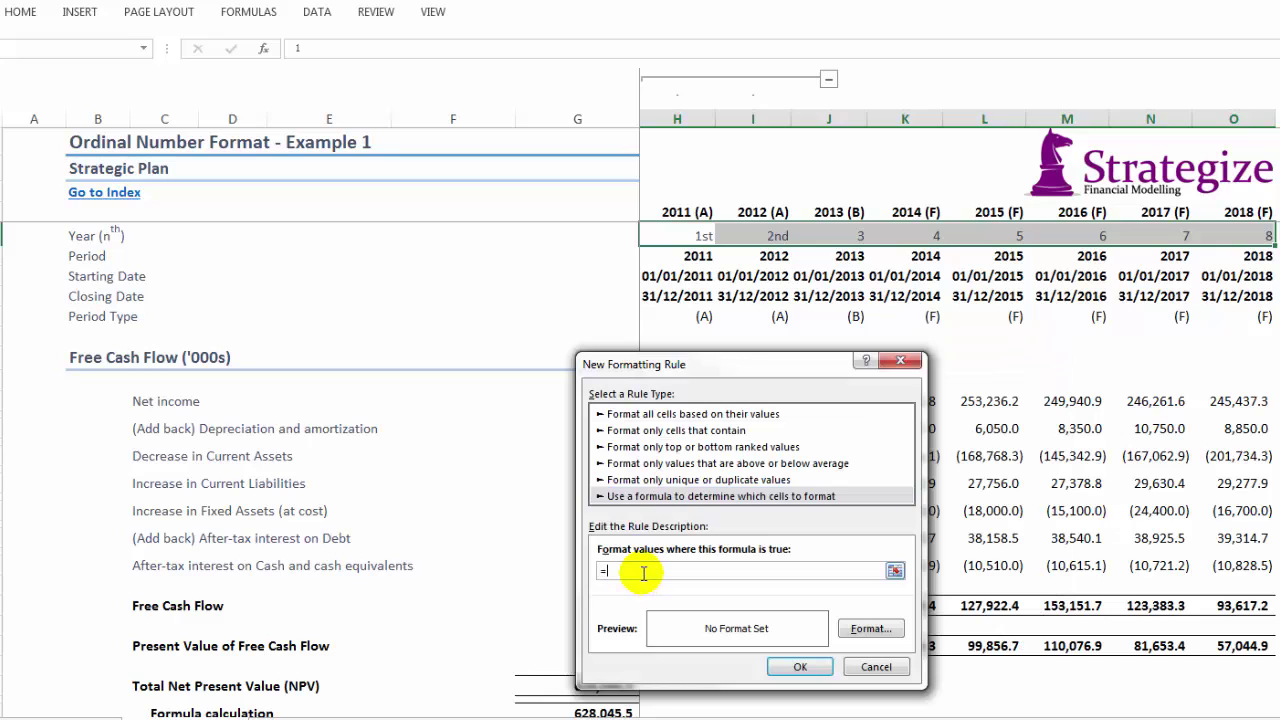
left_click(652, 236)
key("F4")
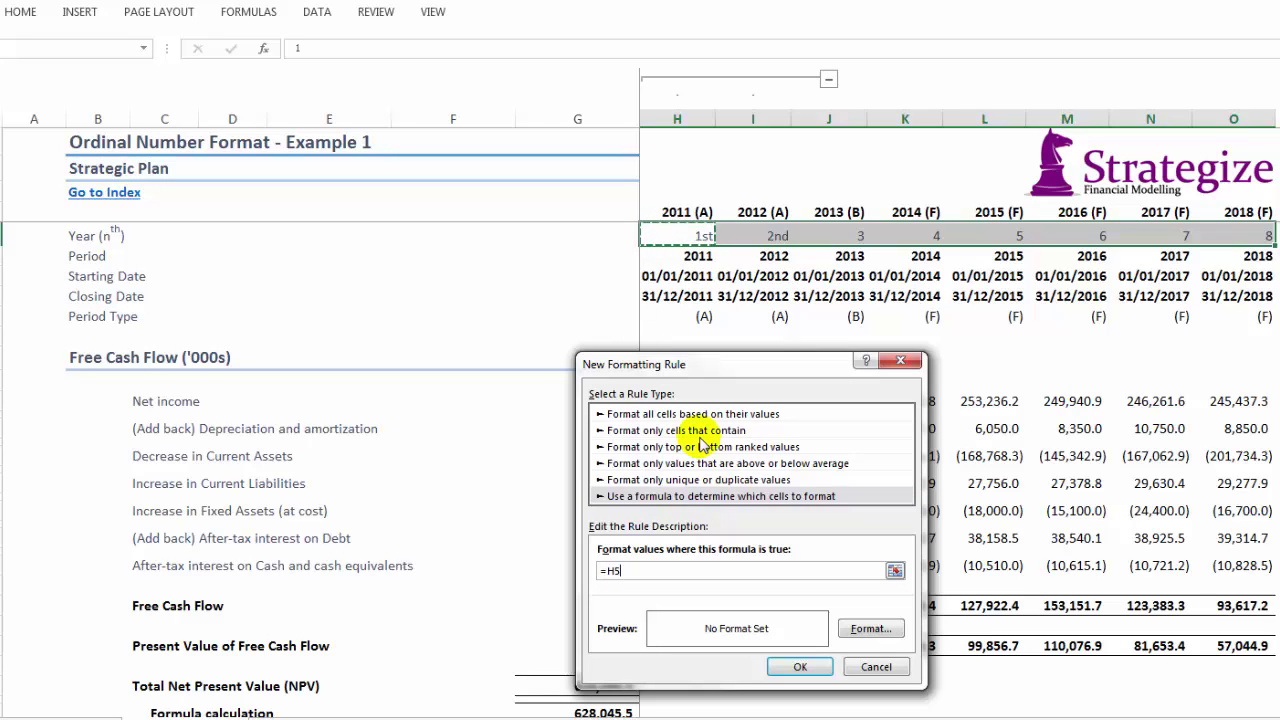
- Set the custom number format #,##0"rd" for the =H5=3 rule
left_click(866, 628)
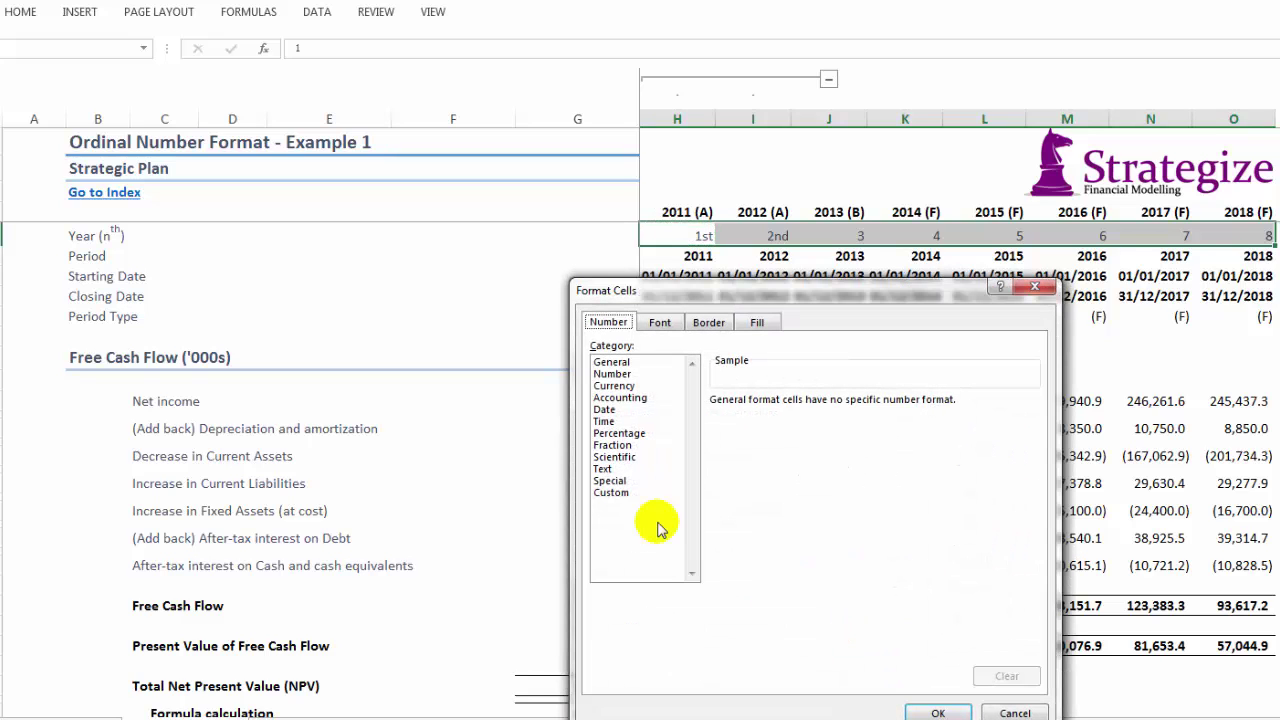
left_click(610, 492)
left_click(722, 470)
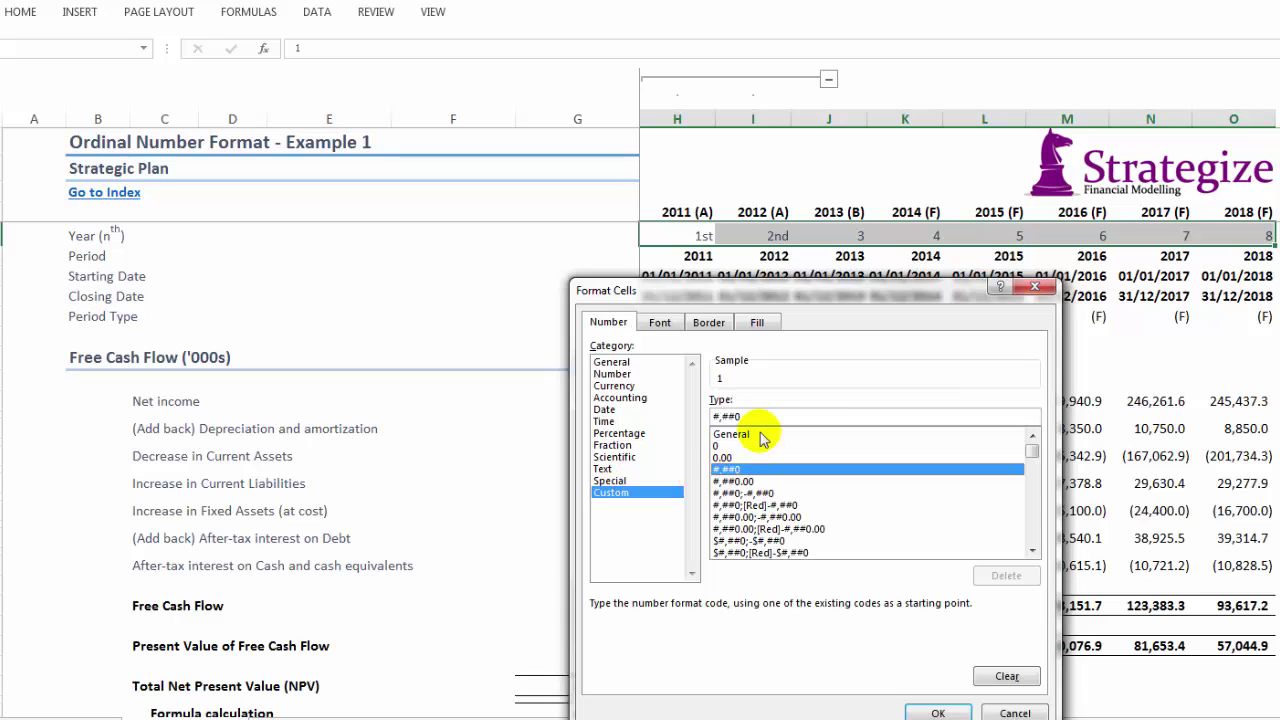
left_click(756, 417)
type("\"rd")
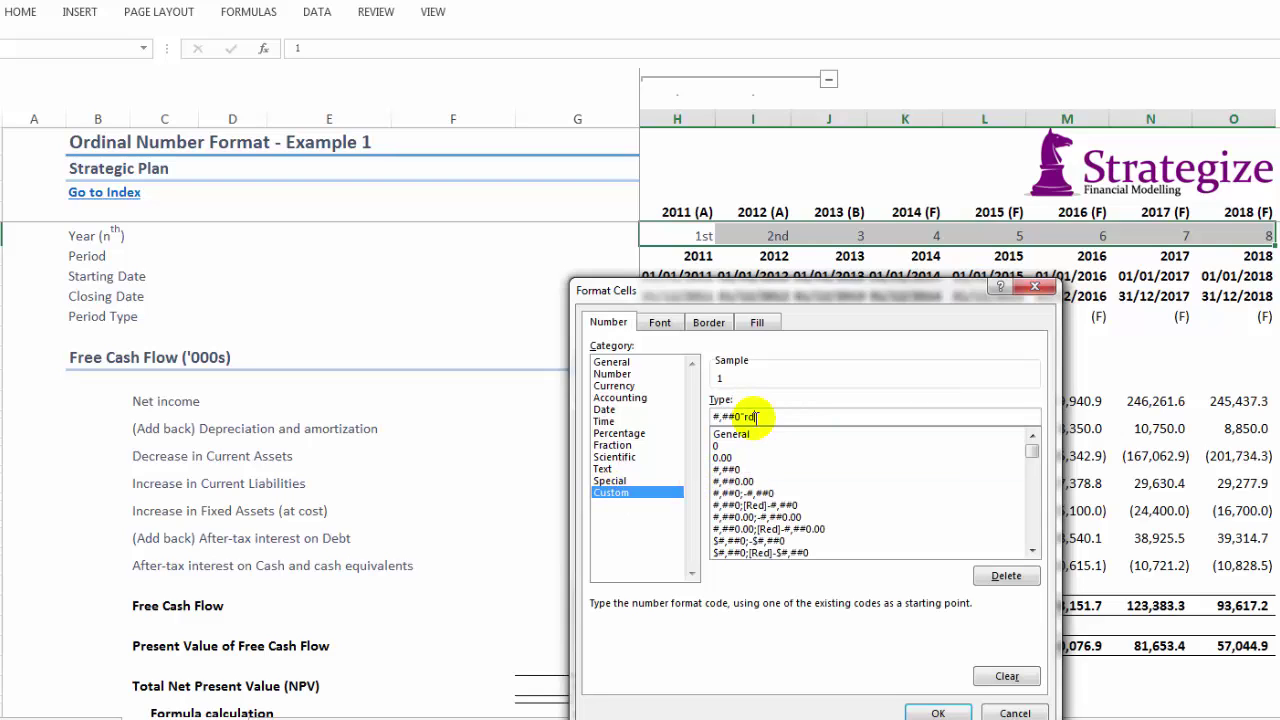
left_click(934, 713)
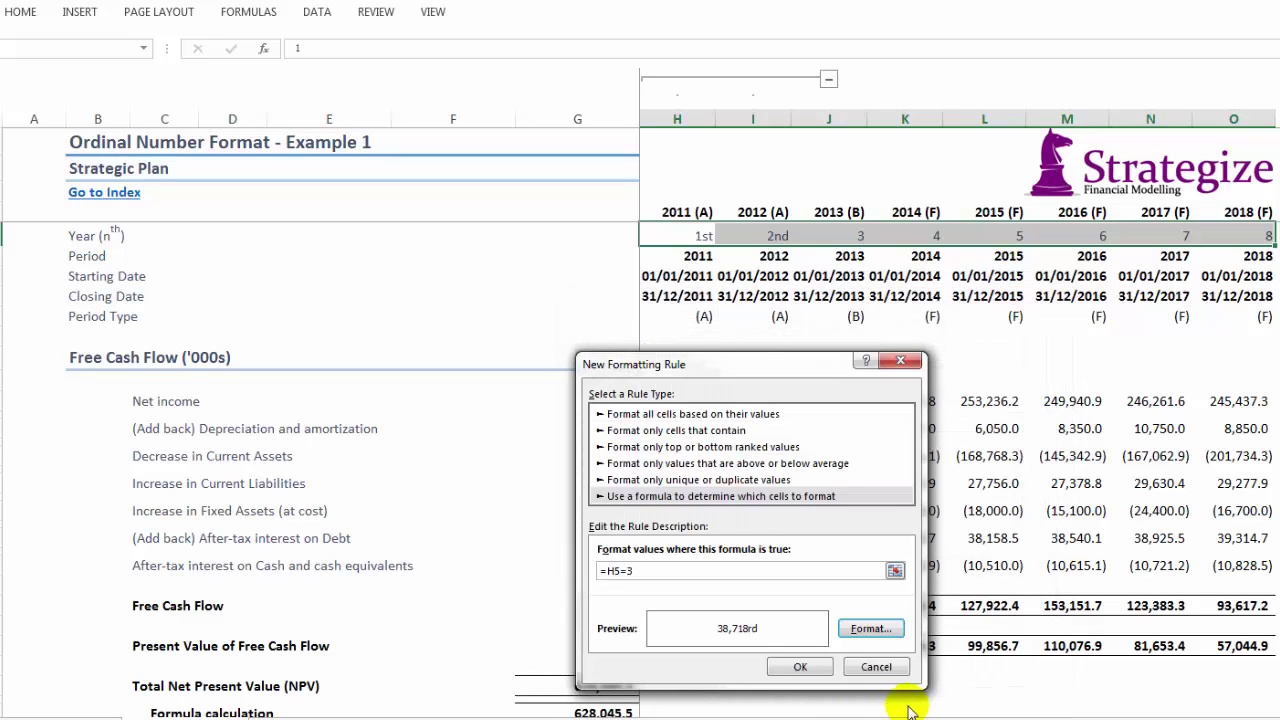
- Save the =H5=3 rule, move it to the end of the rule list and apply the rules
left_click(800, 667)
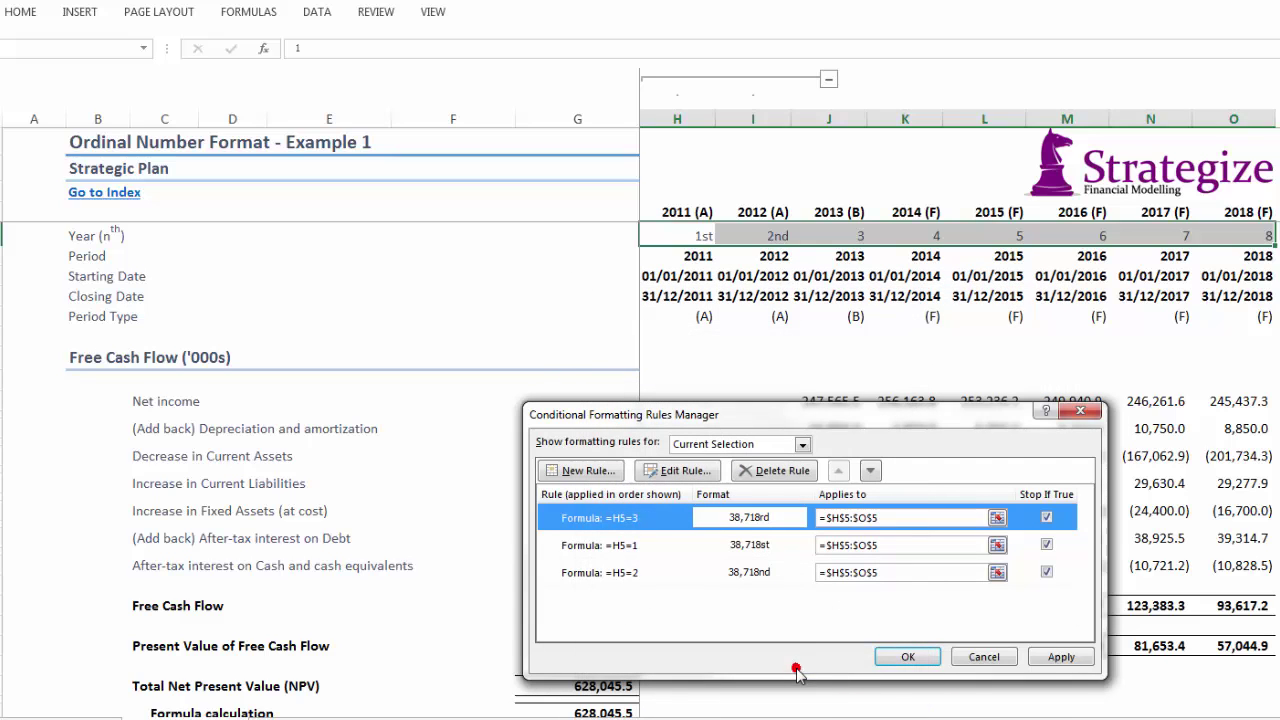
left_click(870, 470)
left_click(870, 470)
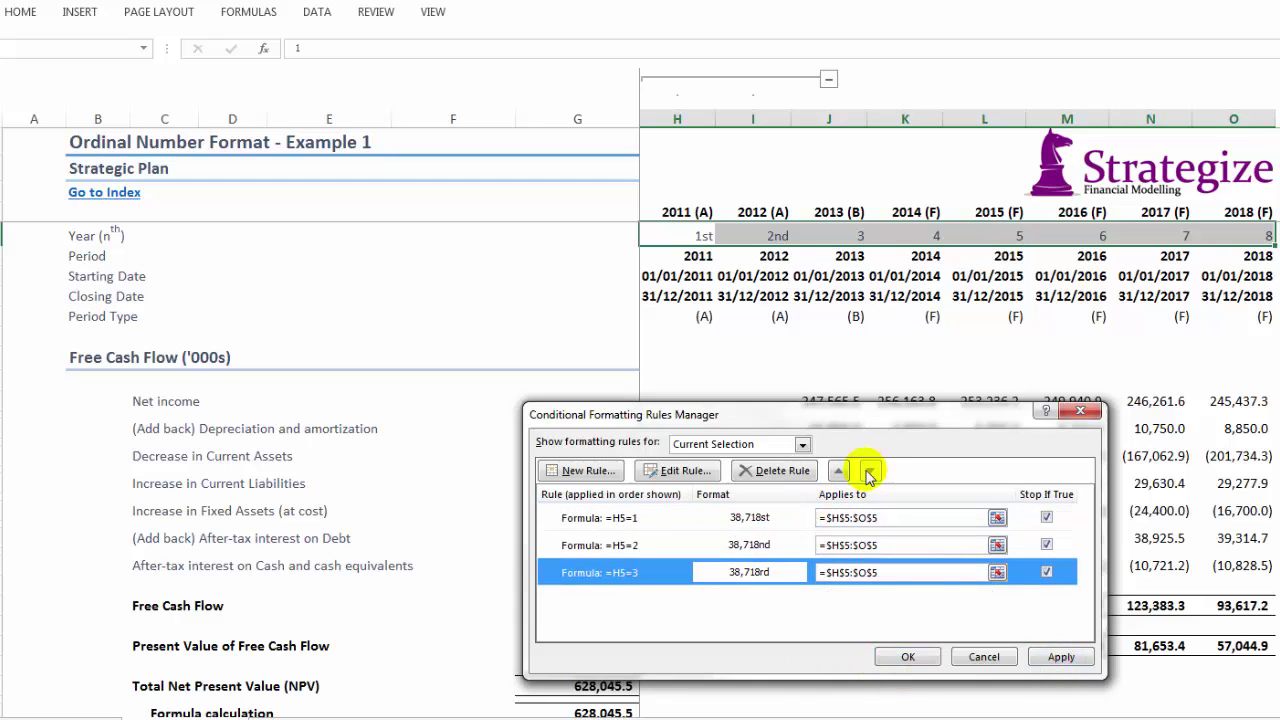
left_click(1052, 658)
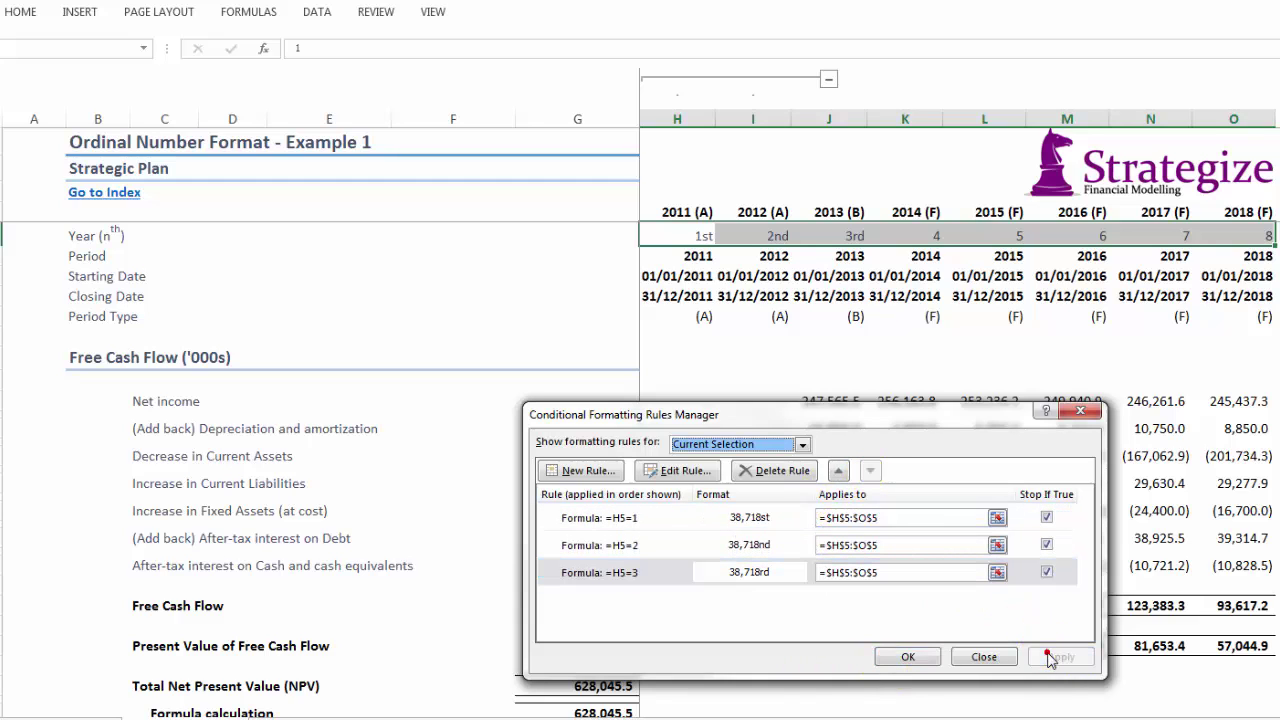
- Start a fourth formula-based rule for the Year cells with an AND formula whose first condition is $H$5>=4
left_click(586, 471)
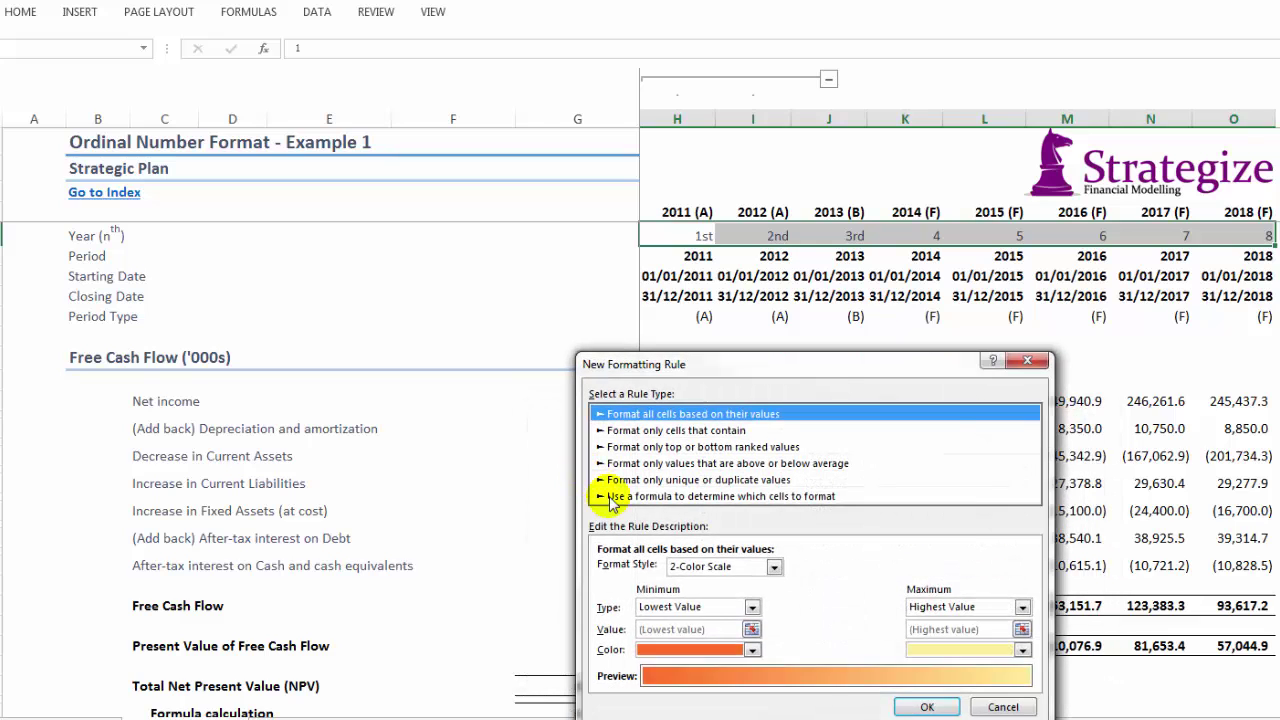
left_click(612, 496)
left_click(617, 568)
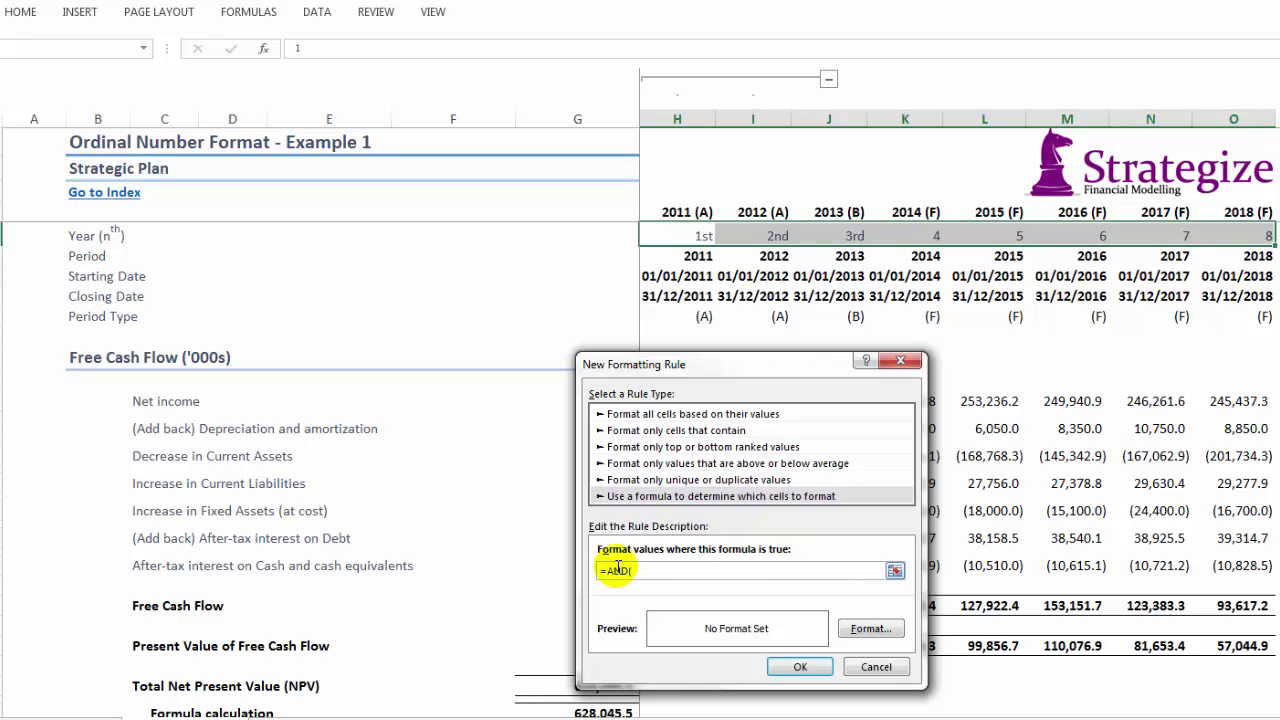
type("=AND(")
left_click(680, 237)
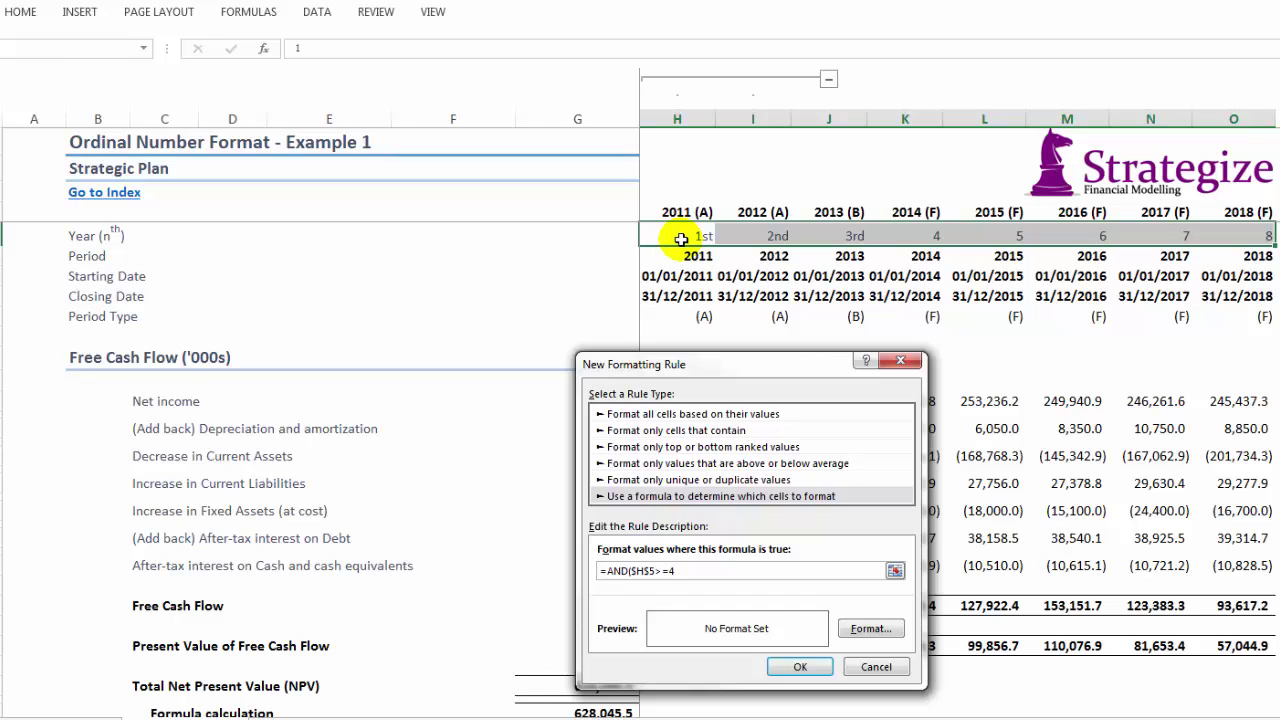
left_click(611, 571)
left_click(605, 570)
left_click(678, 570)
type(",")
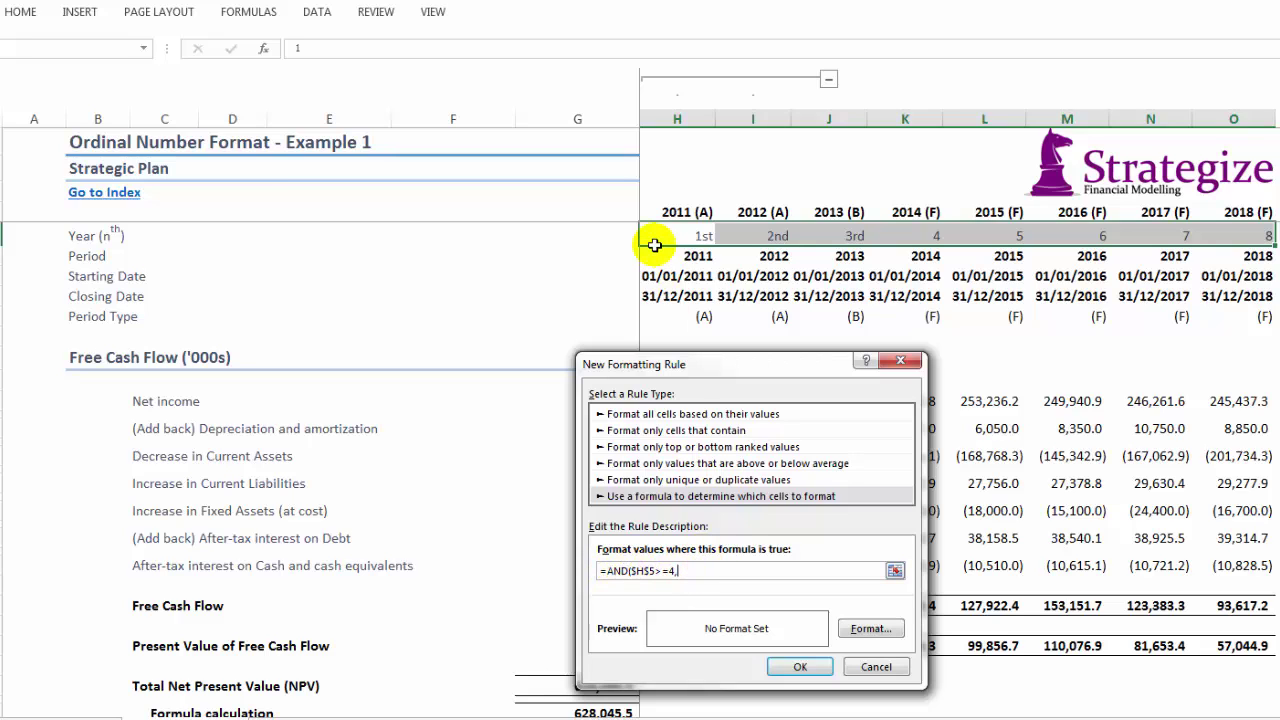
- Make the H5 reference relative and add the second condition, giving the formula =AND(H5>=4,H5<21)
left_click(633, 569)
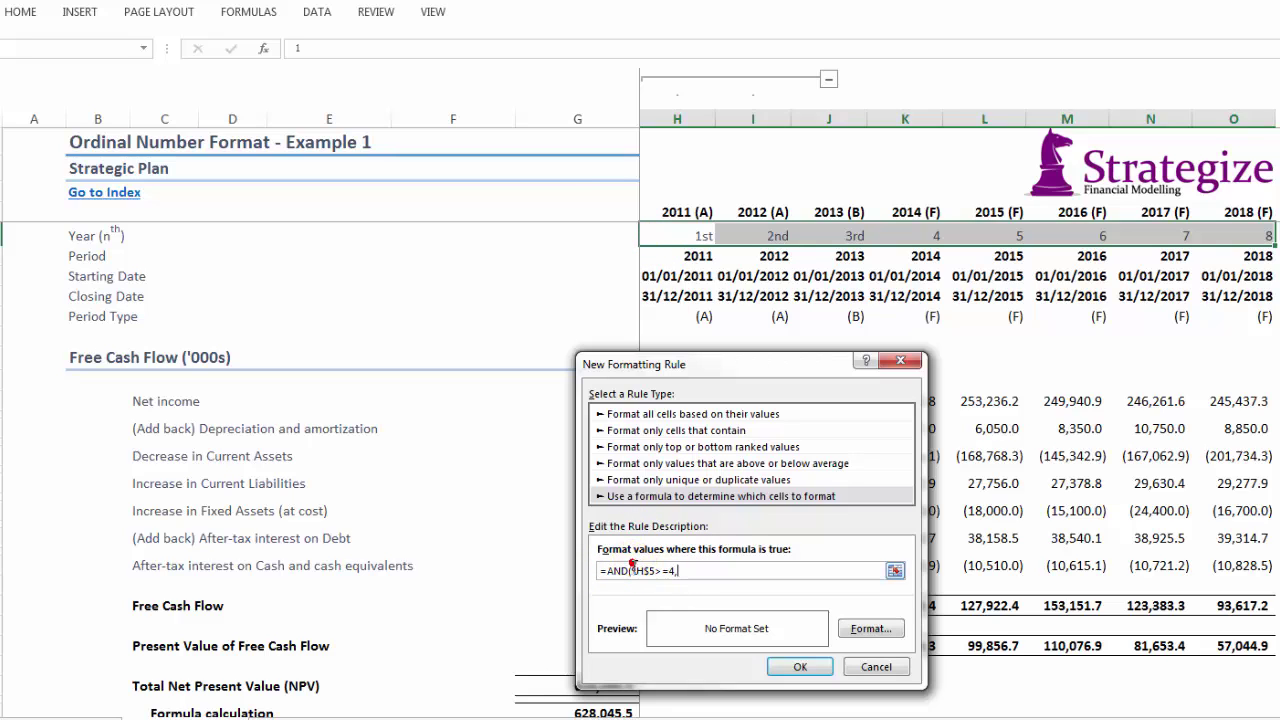
left_click_drag(633, 569, 655, 569)
key("F4")
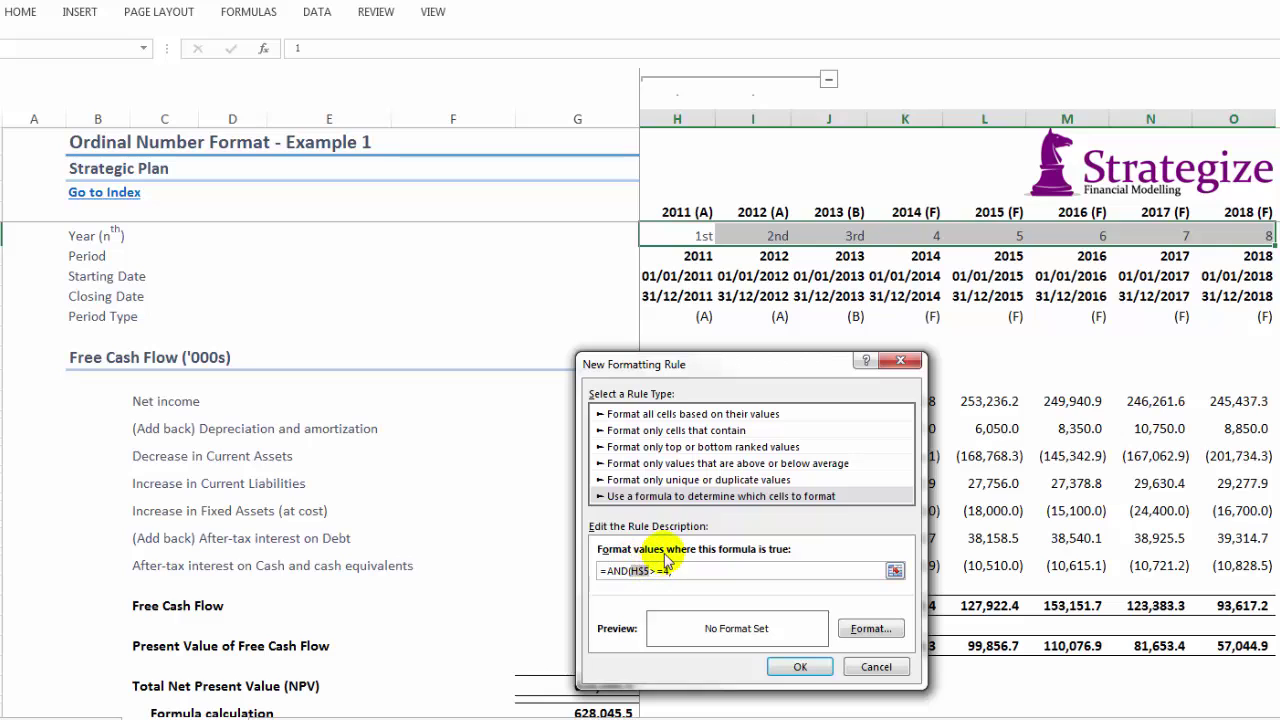
key("F4")
left_click(671, 570)
left_click(664, 235)
key("F4")
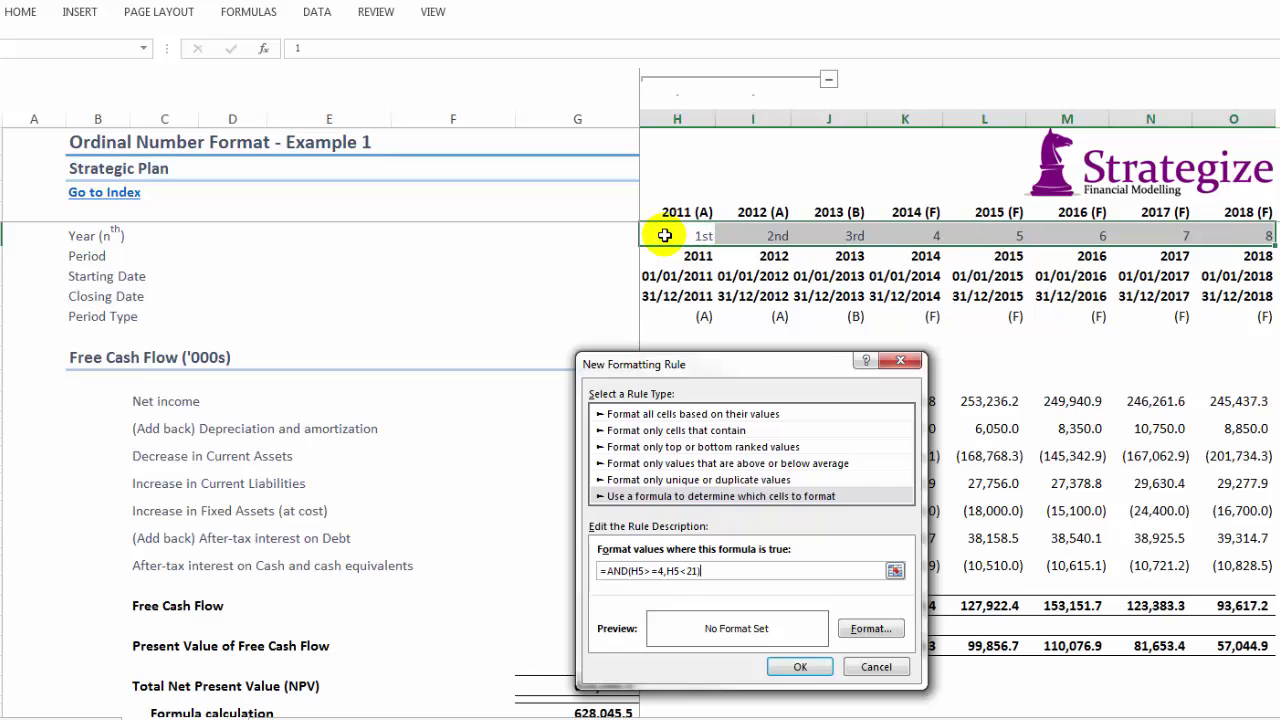
- Set the custom number format #,##0"th" for the =AND(H5>=4,H5<21) rule
left_click(862, 628)
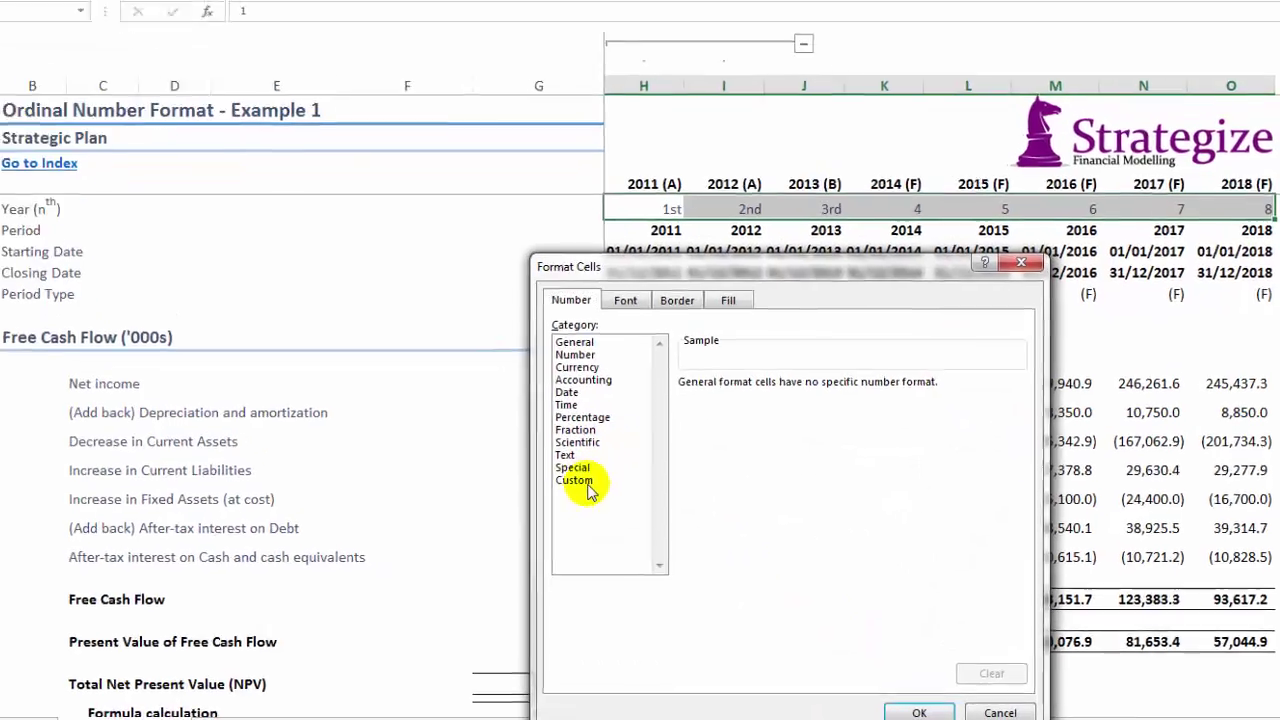
left_click(587, 486)
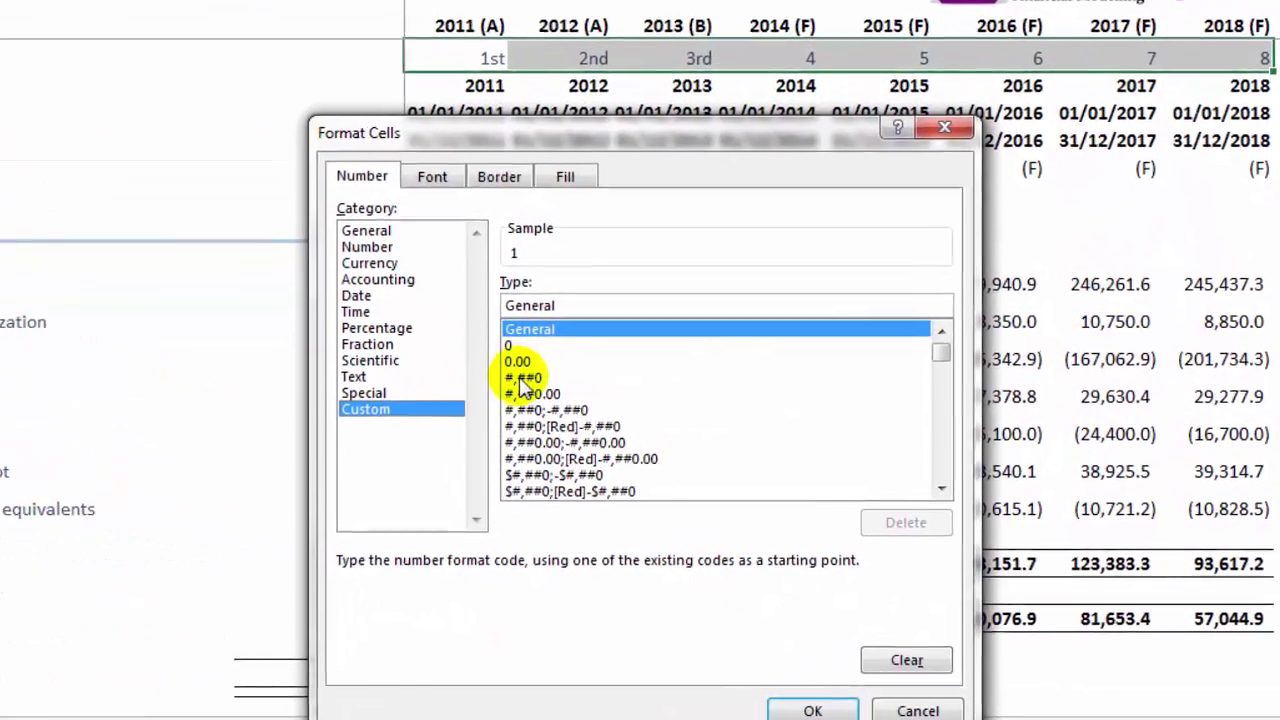
left_click(696, 455)
left_click(510, 273)
type("\"th")
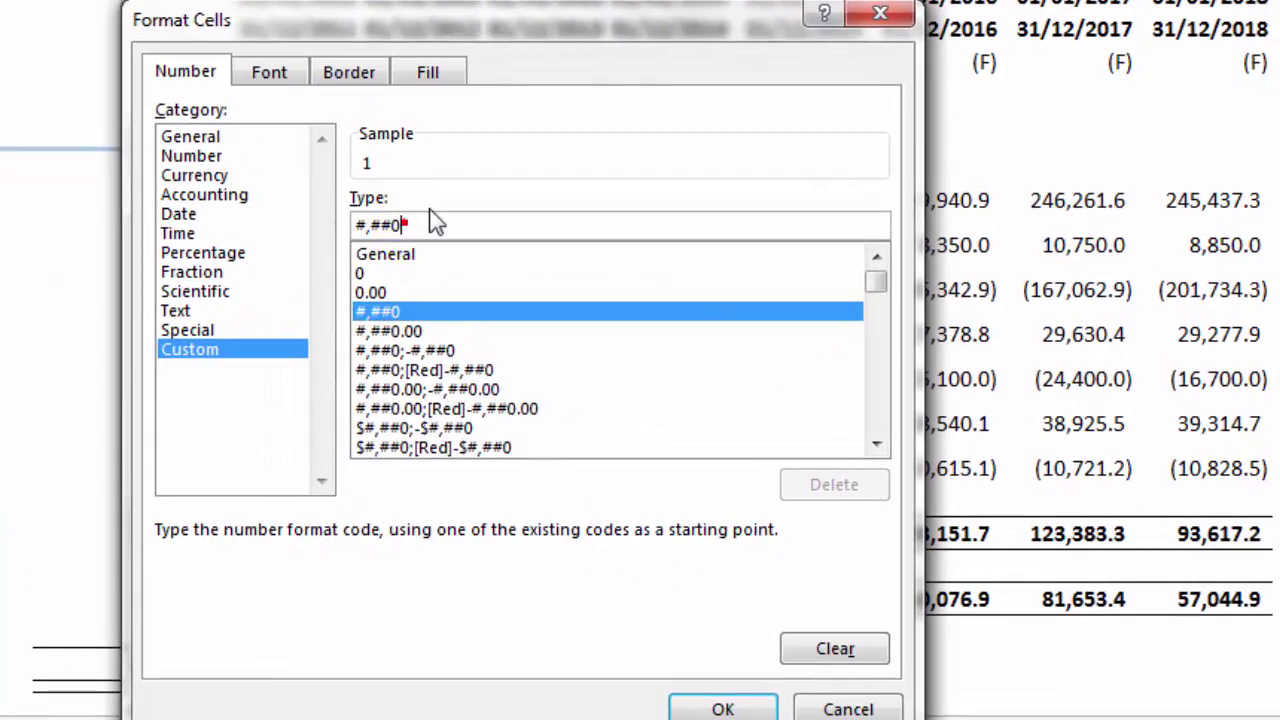
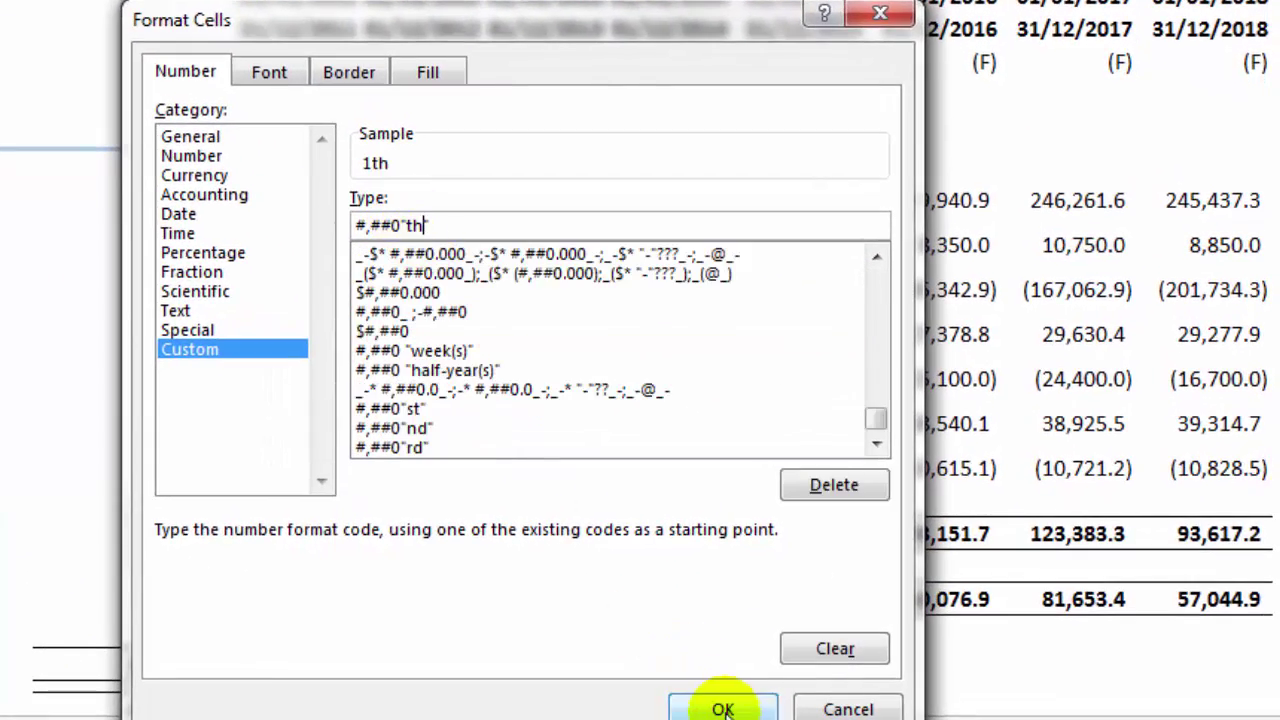
- Save the =AND(H5>=4,H5<21) rule at the end of the rule list, apply the rules and close the rules manager
left_click(846, 666)
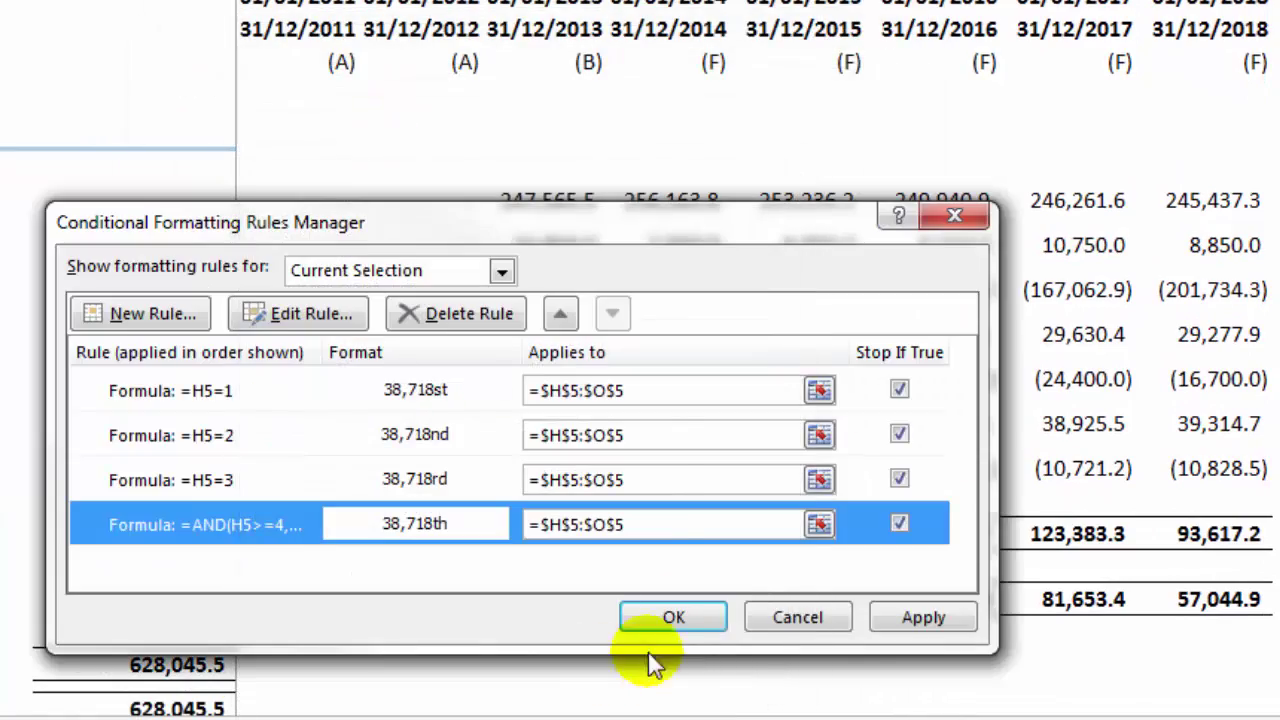
left_click(900, 622)
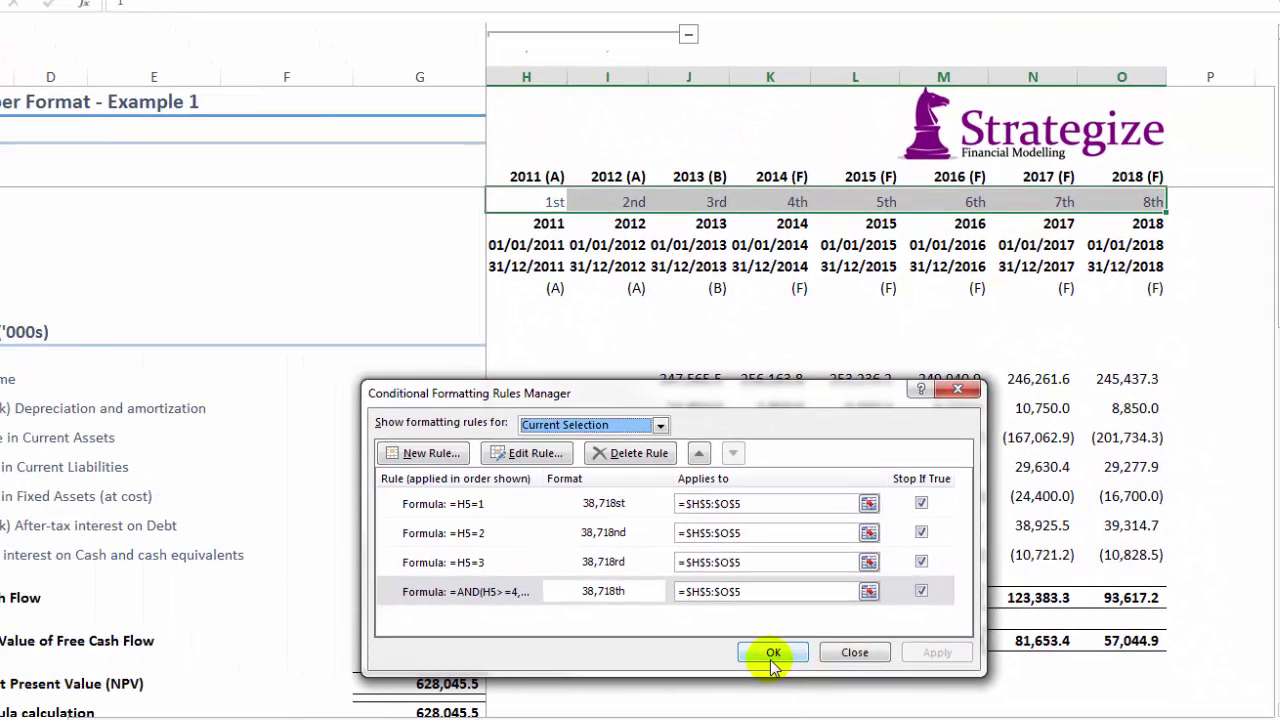
left_click(771, 655)
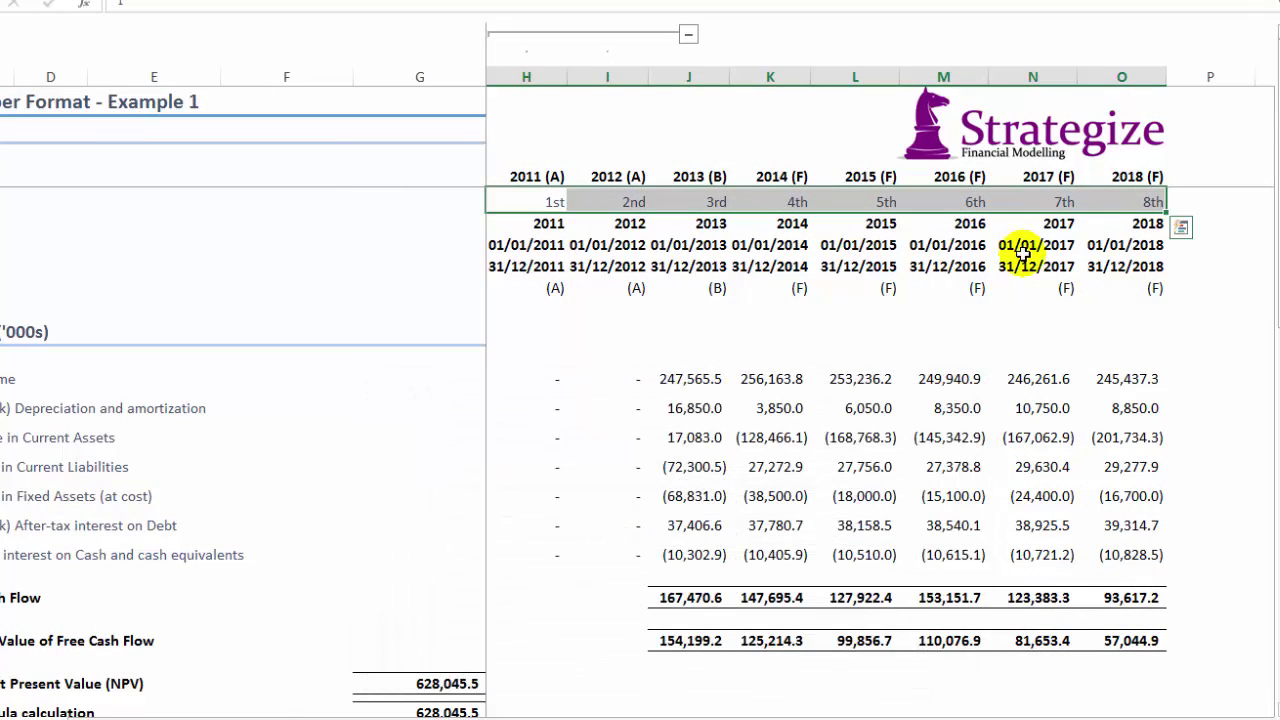
- Extend the timeline header rows from 2018 across to 2027 in column X and widen columns R to X to fit the dates
left_click(1122, 200)
scroll(1260, 712, "right", 7)
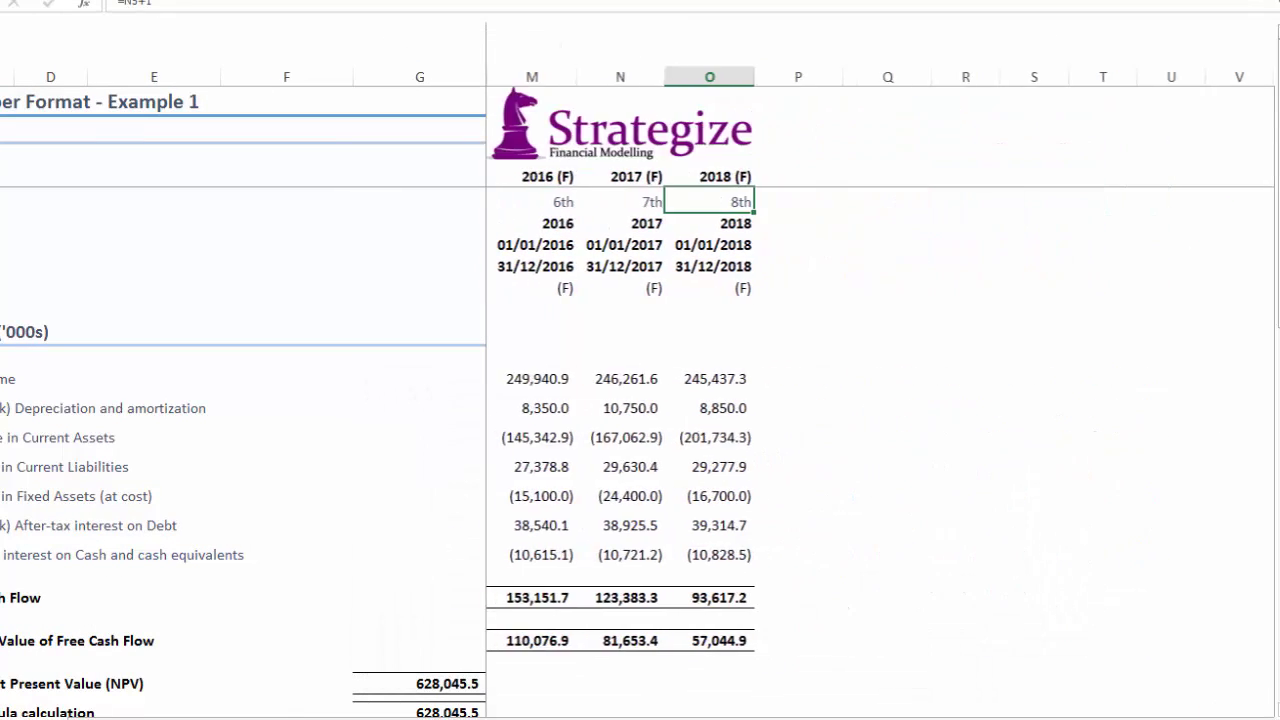
left_click_drag(545, 176, 1228, 300)
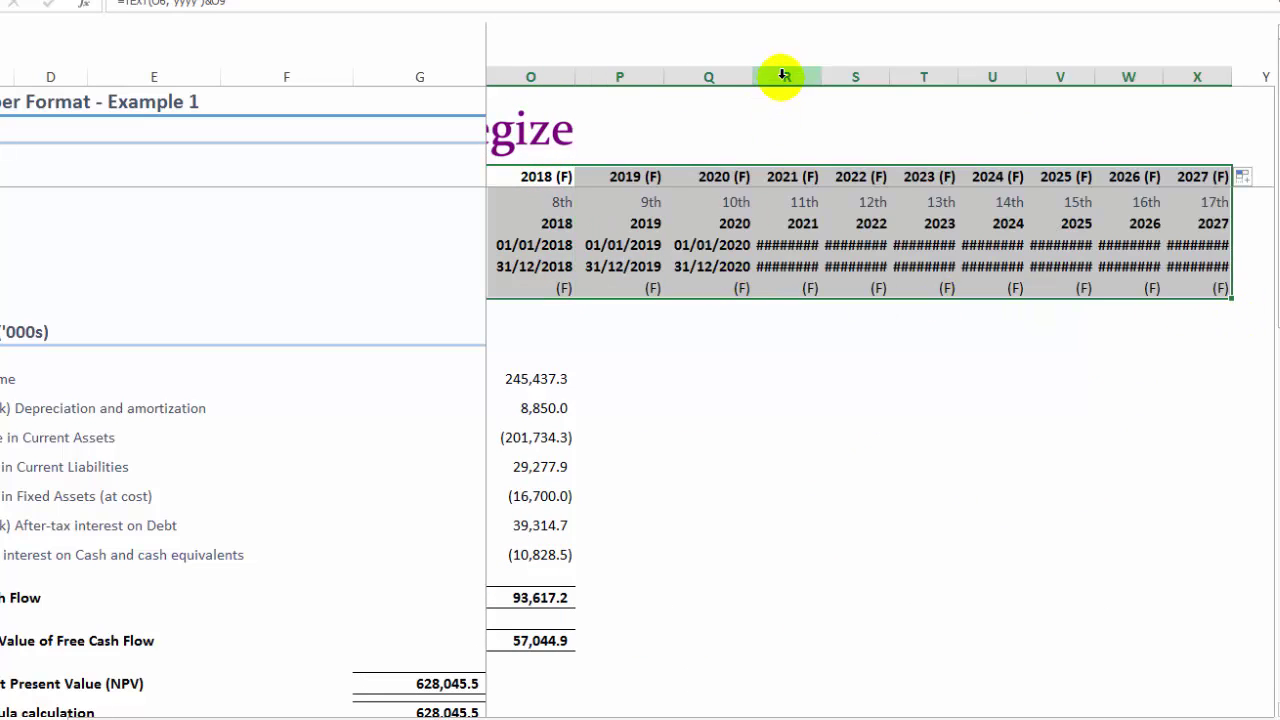
left_click_drag(786, 77, 1180, 66)
left_click_drag(821, 77, 838, 73)
- Check the ordinal suffixes in the Year row across the added year columns
left_click(832, 254)
left_click(816, 204)
left_click(877, 202)
left_click(970, 202)
left_click(1060, 202)
left_click(1150, 202)
left_click(1228, 202)
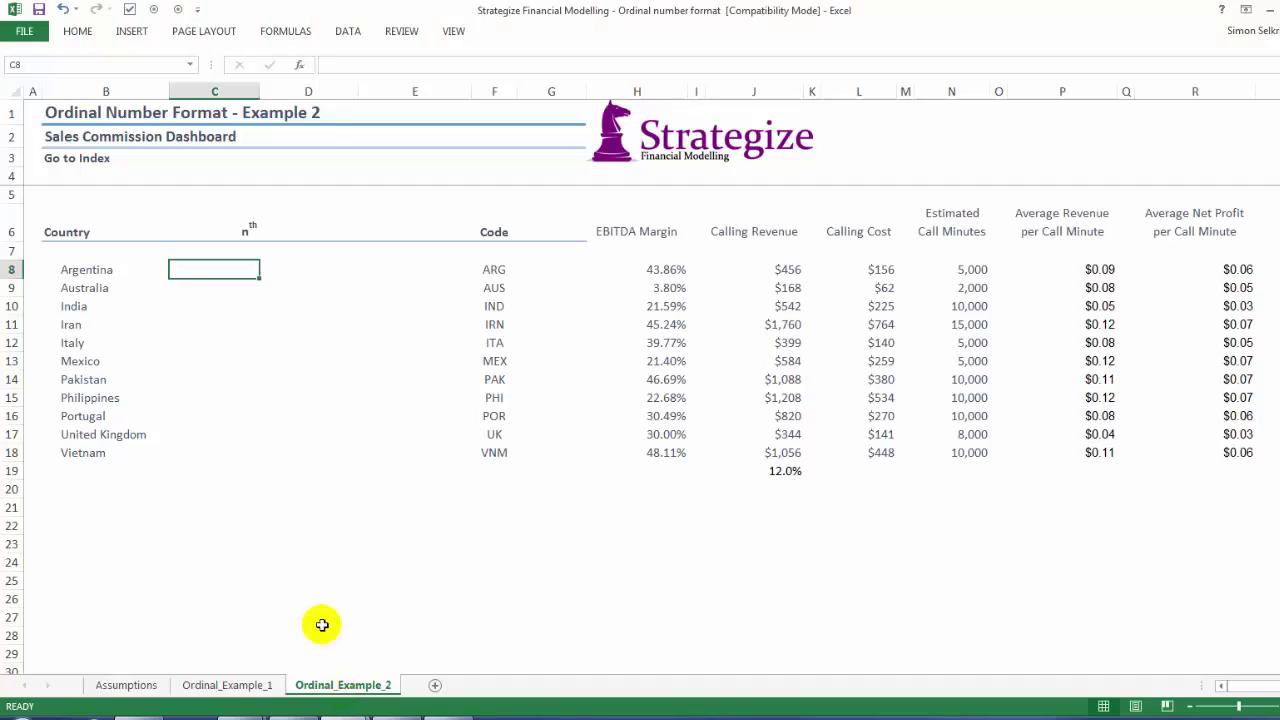
- On the Ordinal_Example_2 sheet, select cells C8:C37 in the nth column beside the country list
left_click_drag(72, 269, 78, 453)
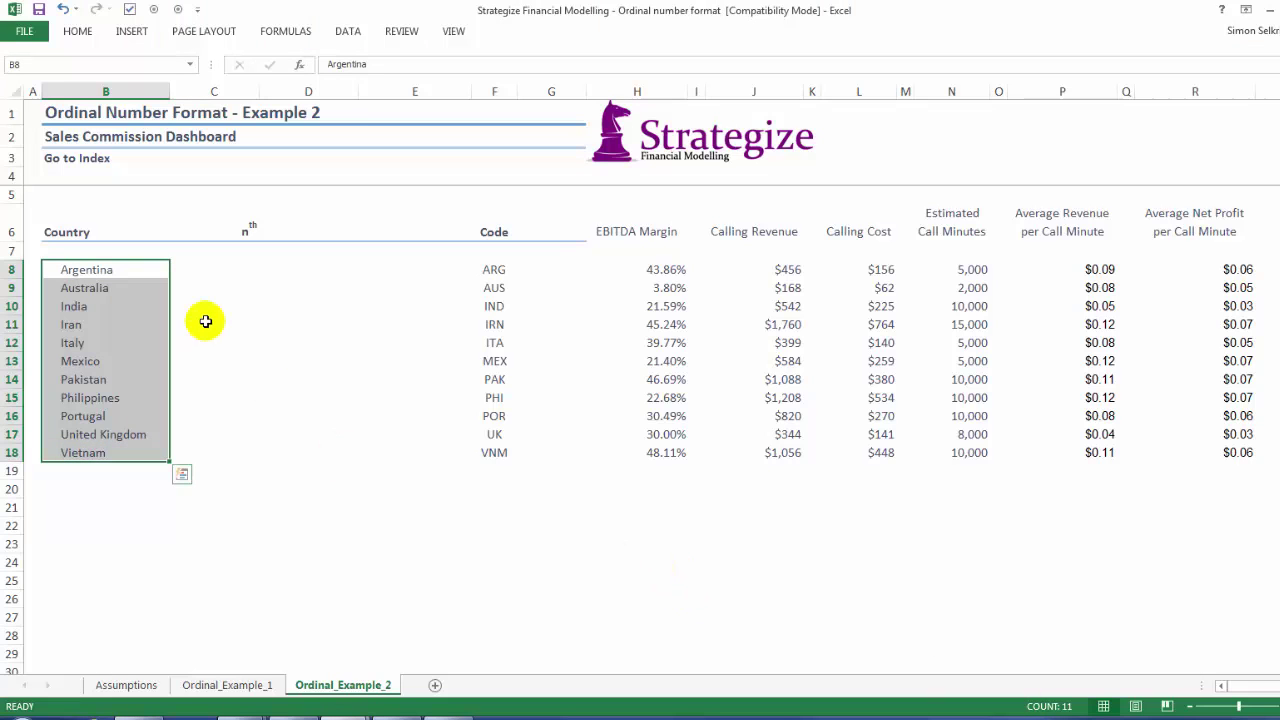
left_click(248, 271)
left_click_drag(231, 269, 214, 563)
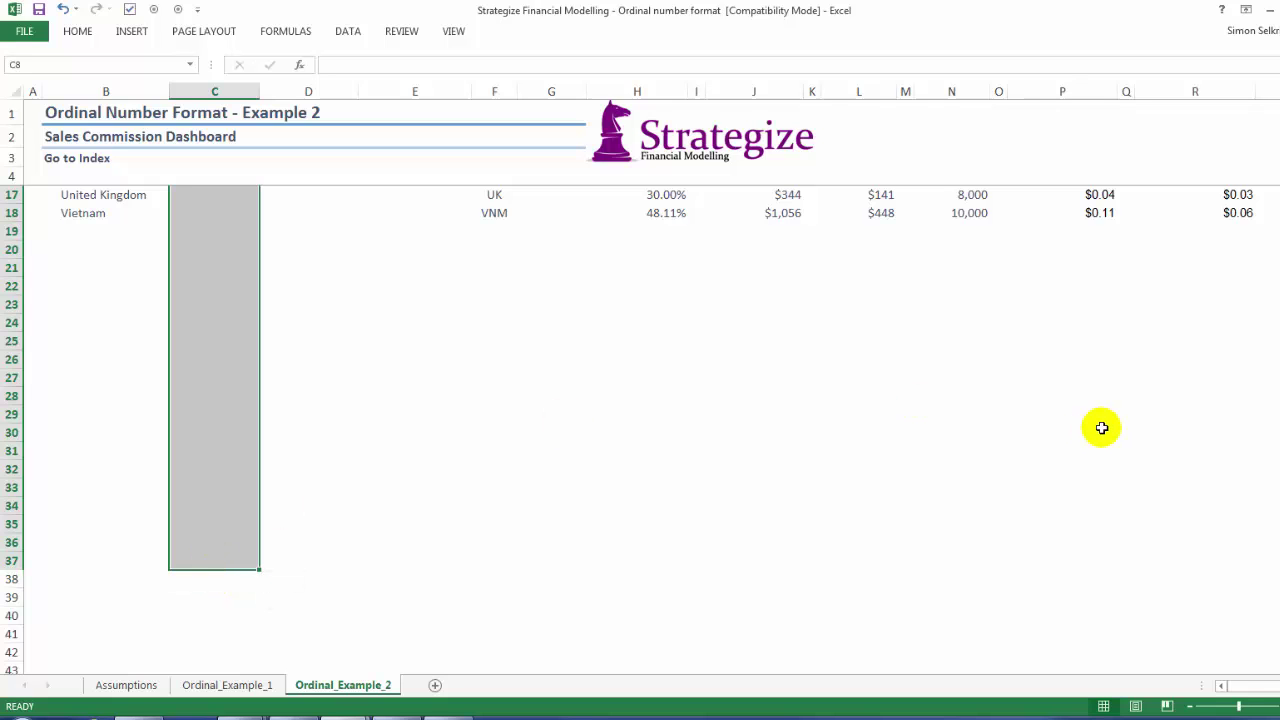
scroll(640, 430, "up", 4)
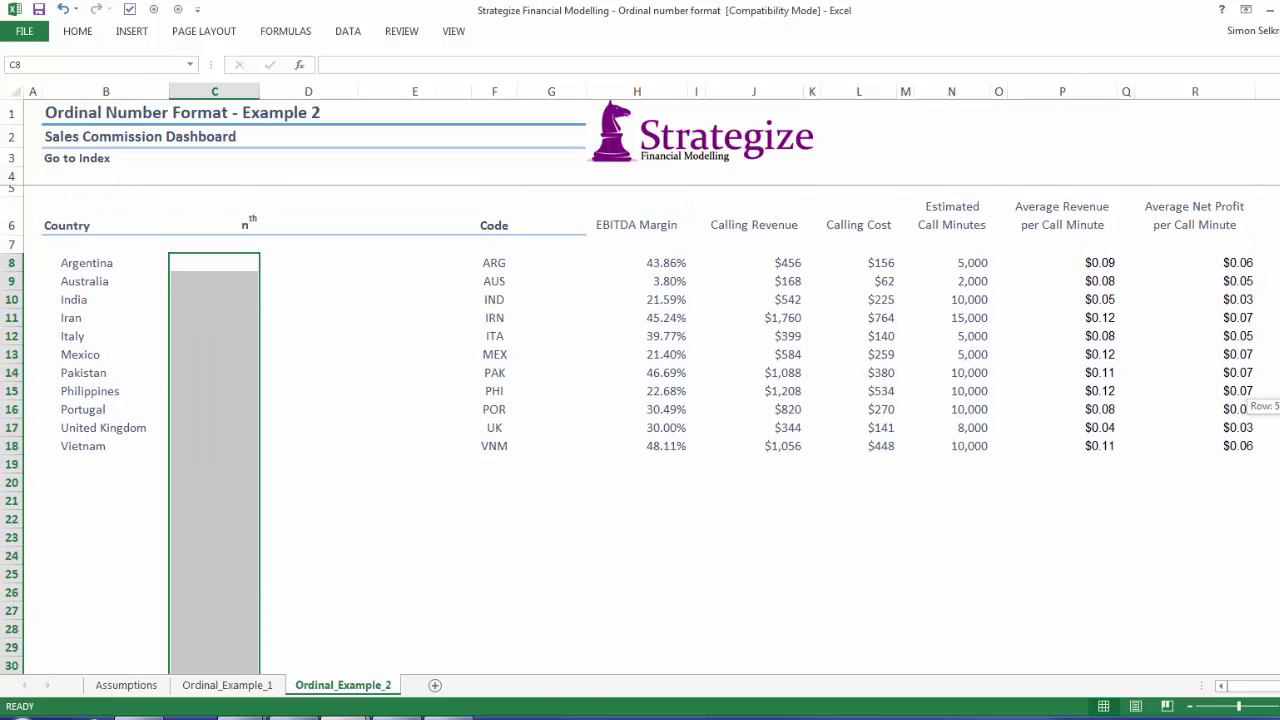
scroll(640, 450, "down", 3)
scroll(640, 450, "up", 3)
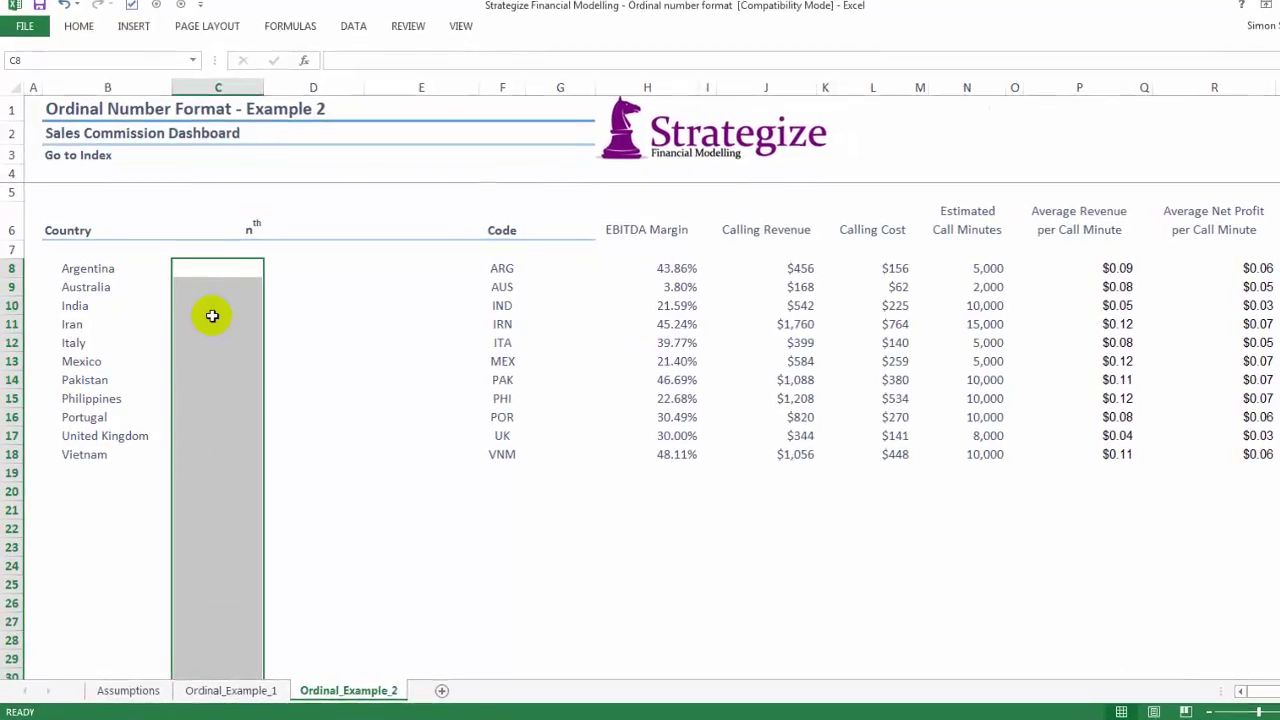
- Start a formula-based conditional formatting rule for C8:C37 with the condition =C8=1
left_click(94, 26)
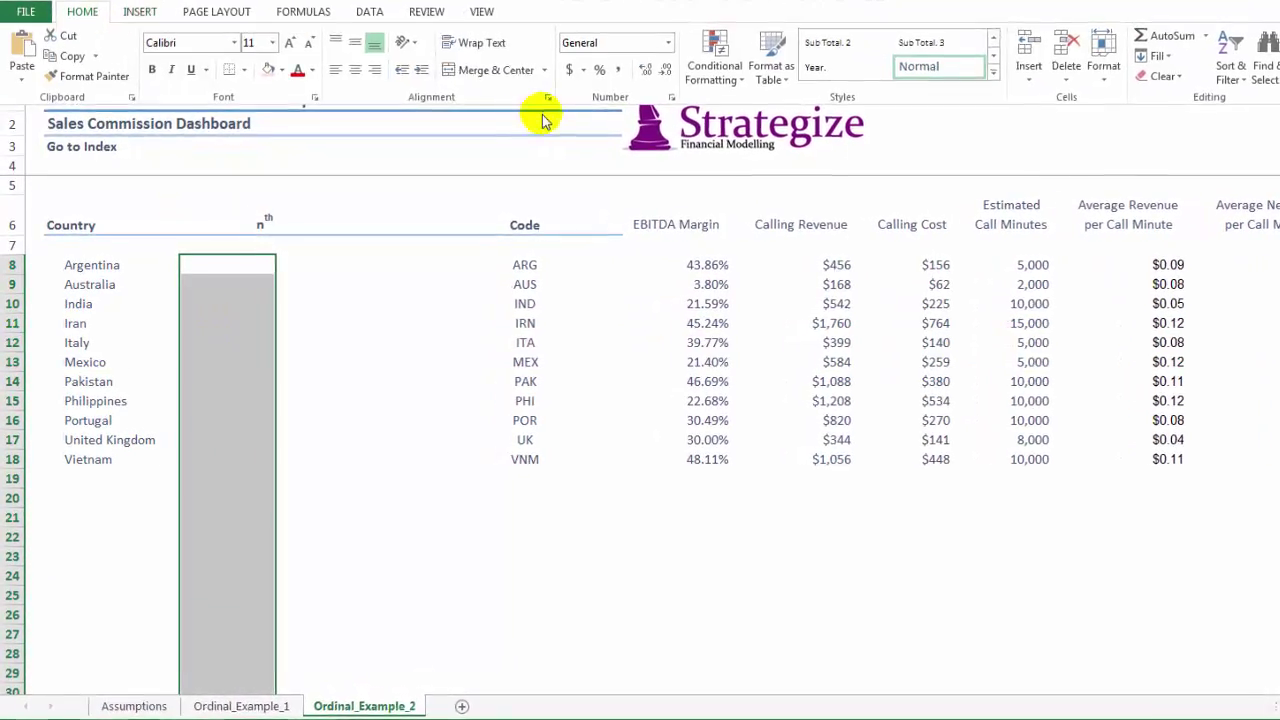
left_click(706, 87)
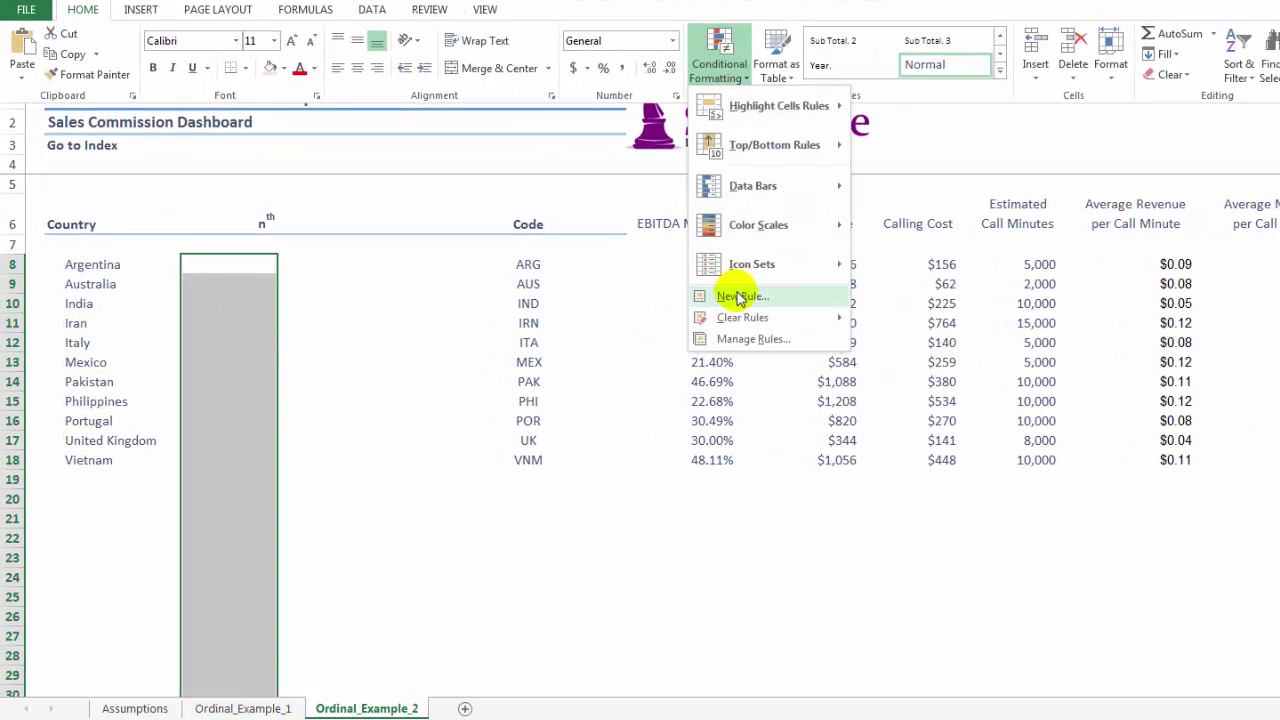
left_click(735, 294)
left_click(688, 481)
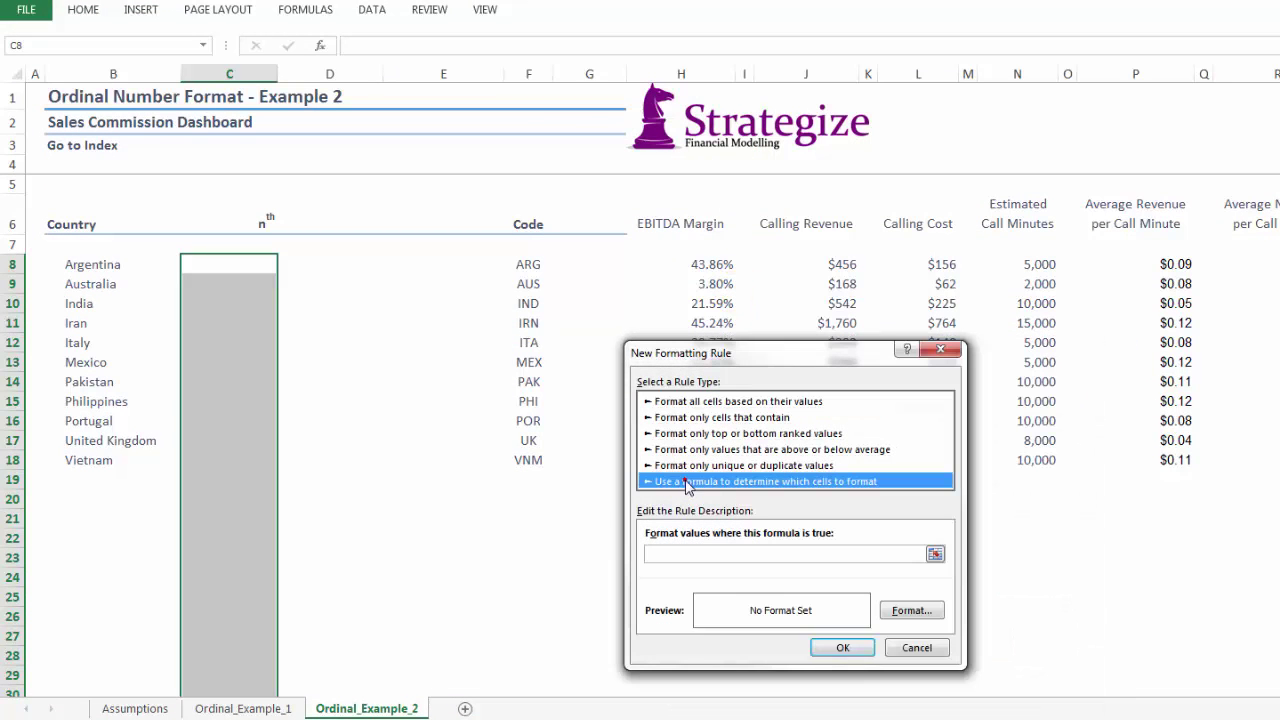
left_click(671, 557)
type("=")
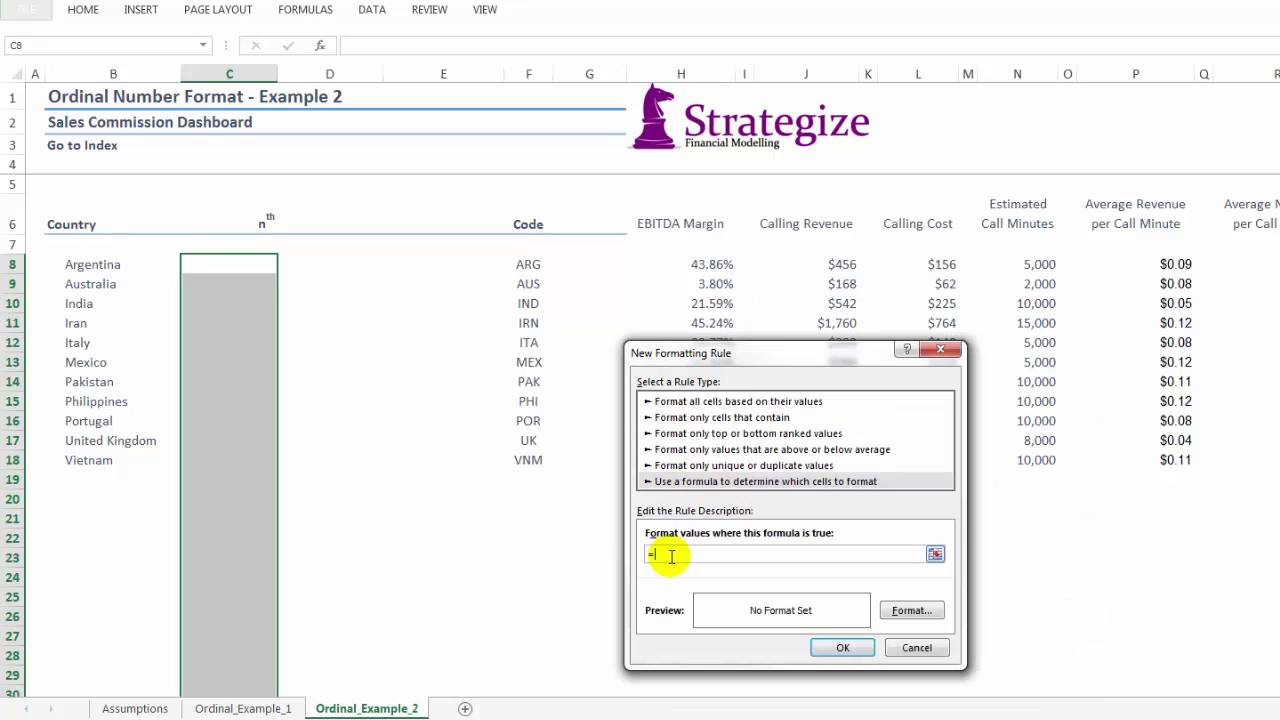
left_click(245, 268)
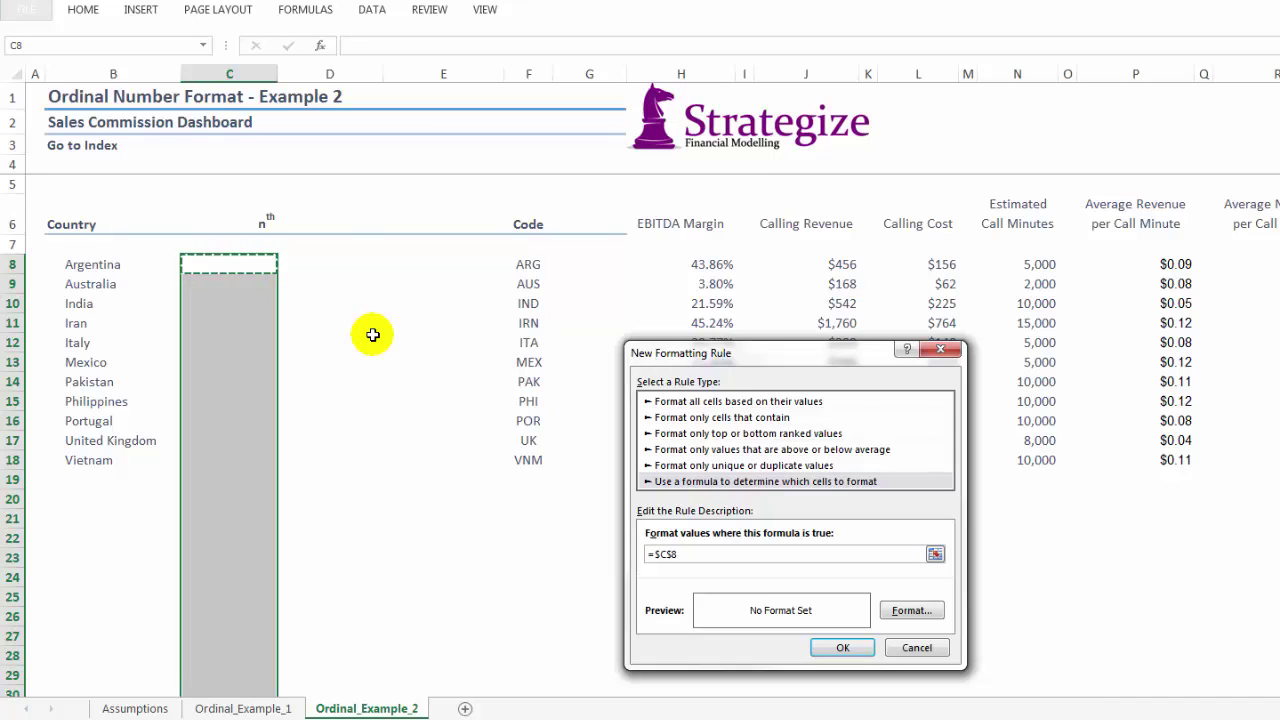
type("=1")
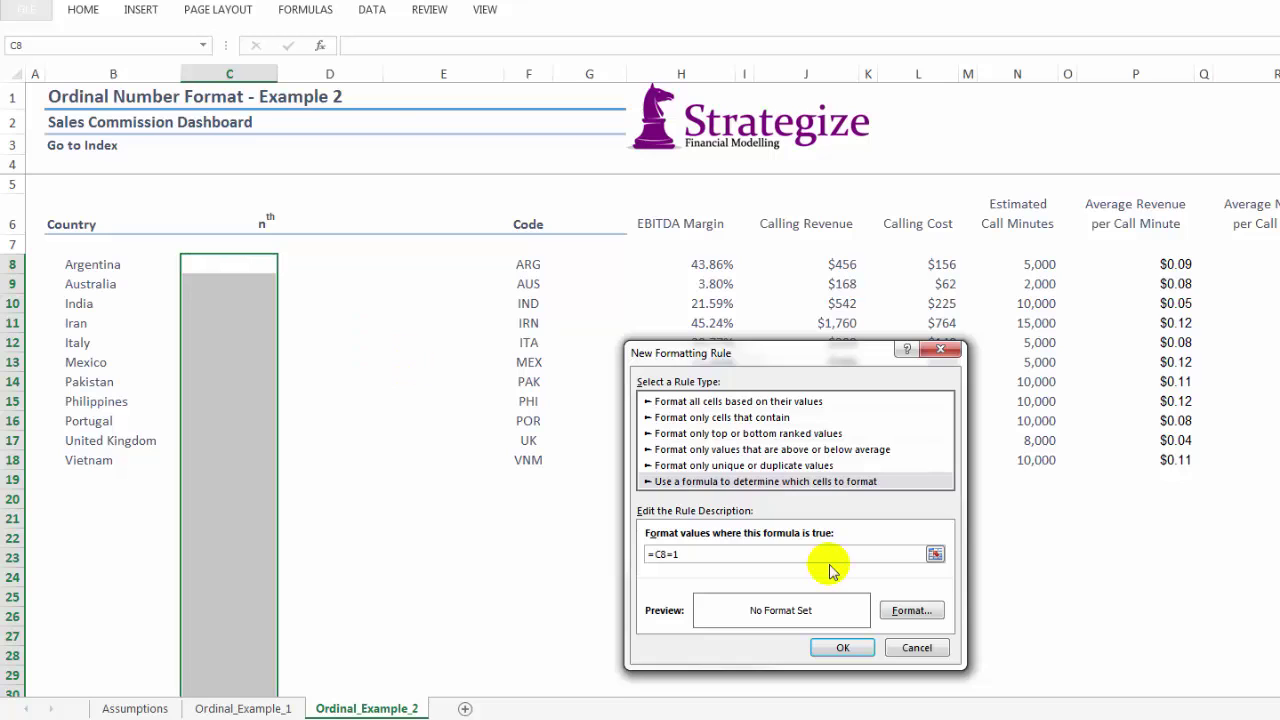
- Assign the existing custom number format #,##0"st" to the =C8=1 rule and save the rule
left_click(911, 610)
left_click(658, 478)
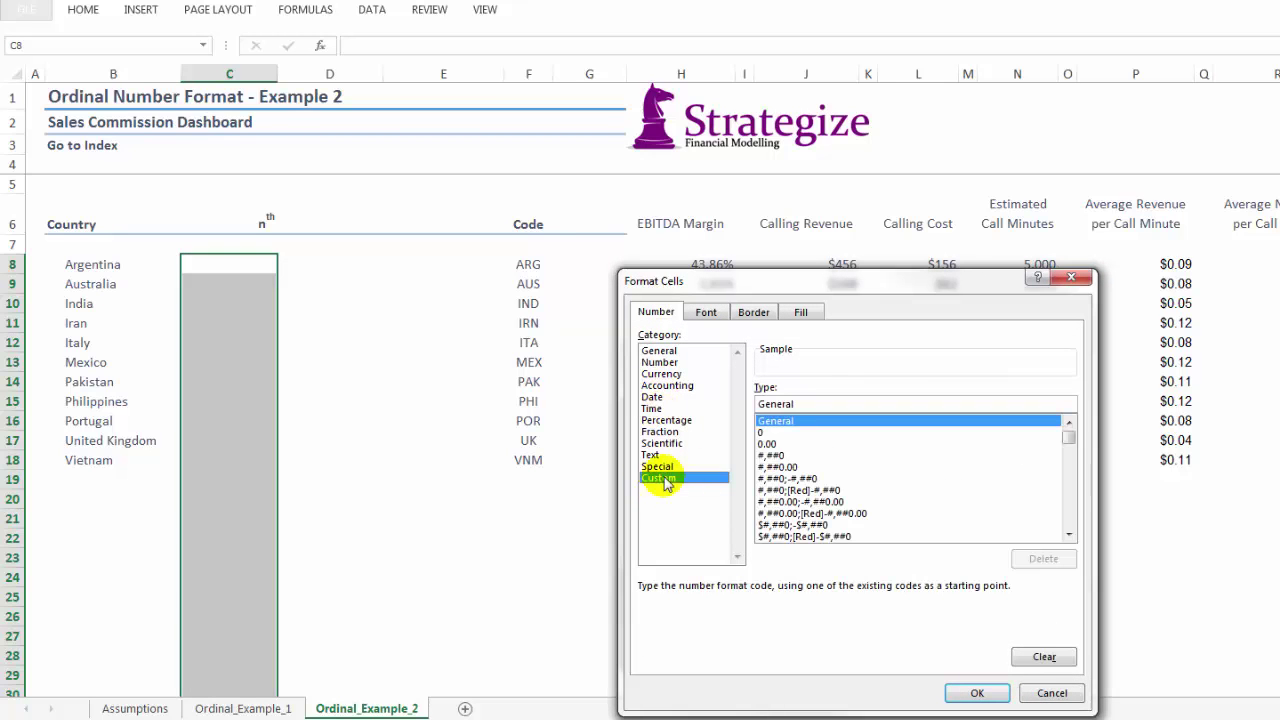
left_click_drag(1068, 437, 1068, 522)
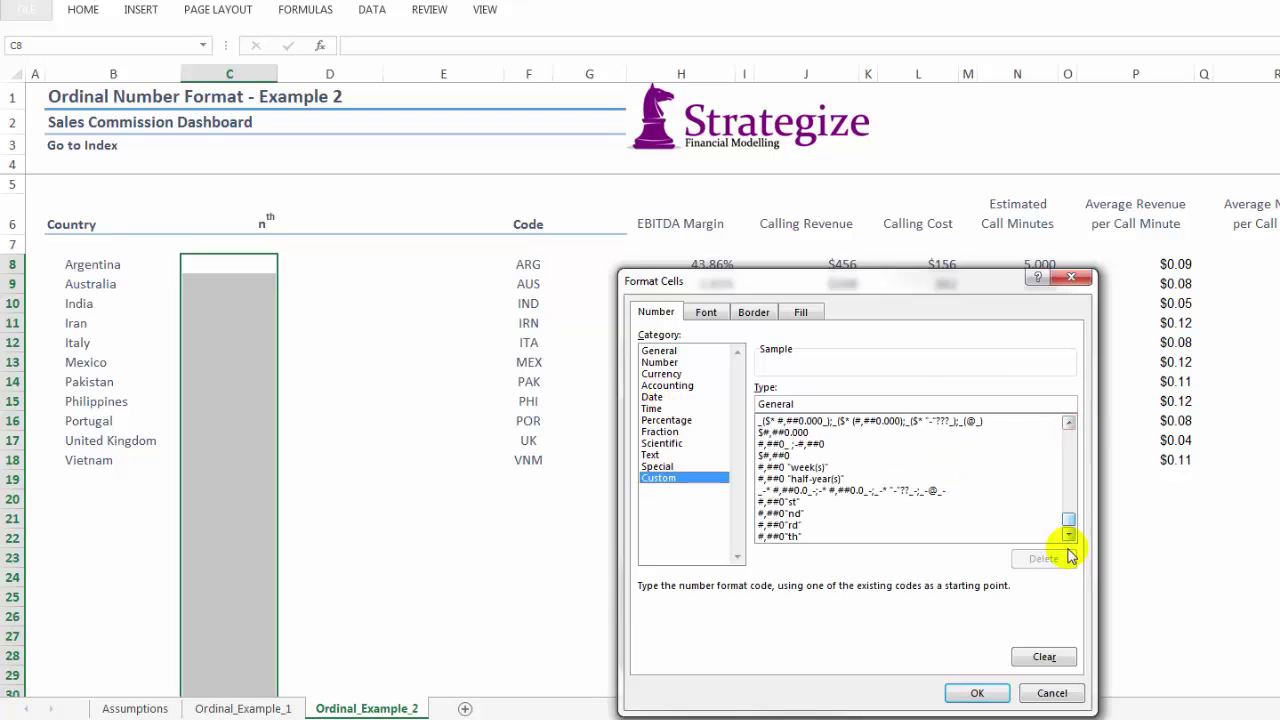
left_click(798, 502)
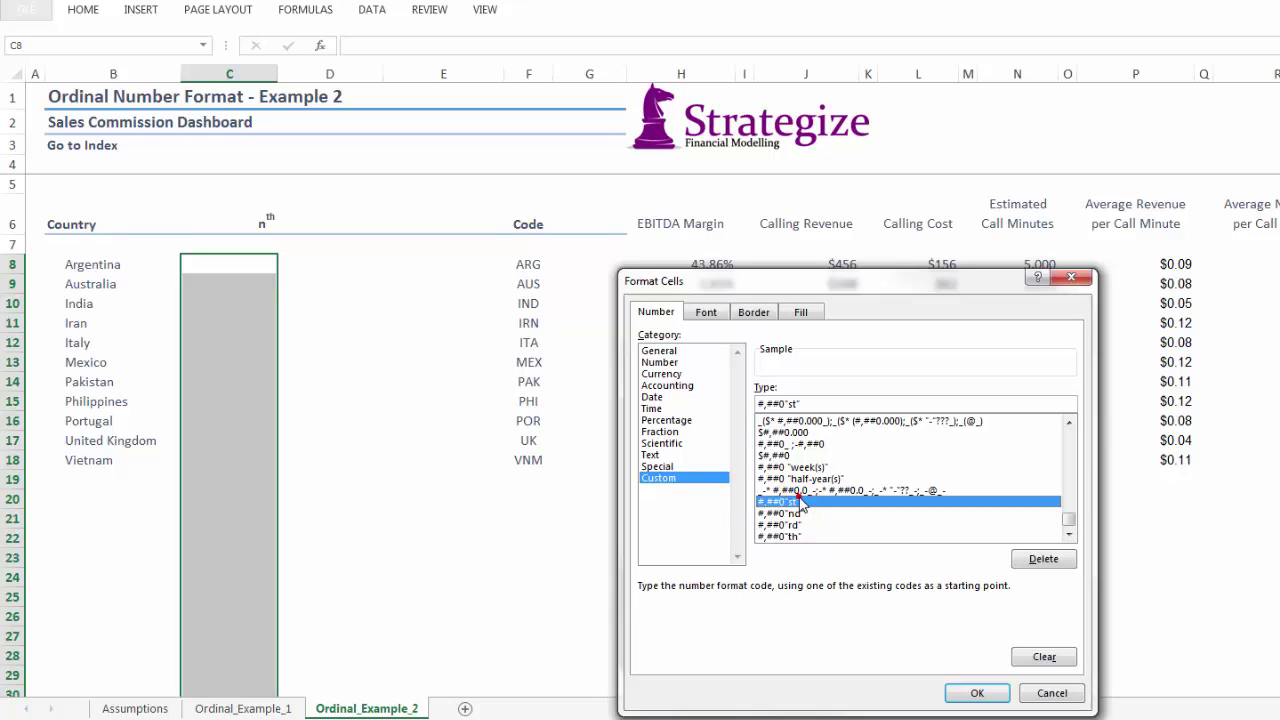
left_click(970, 693)
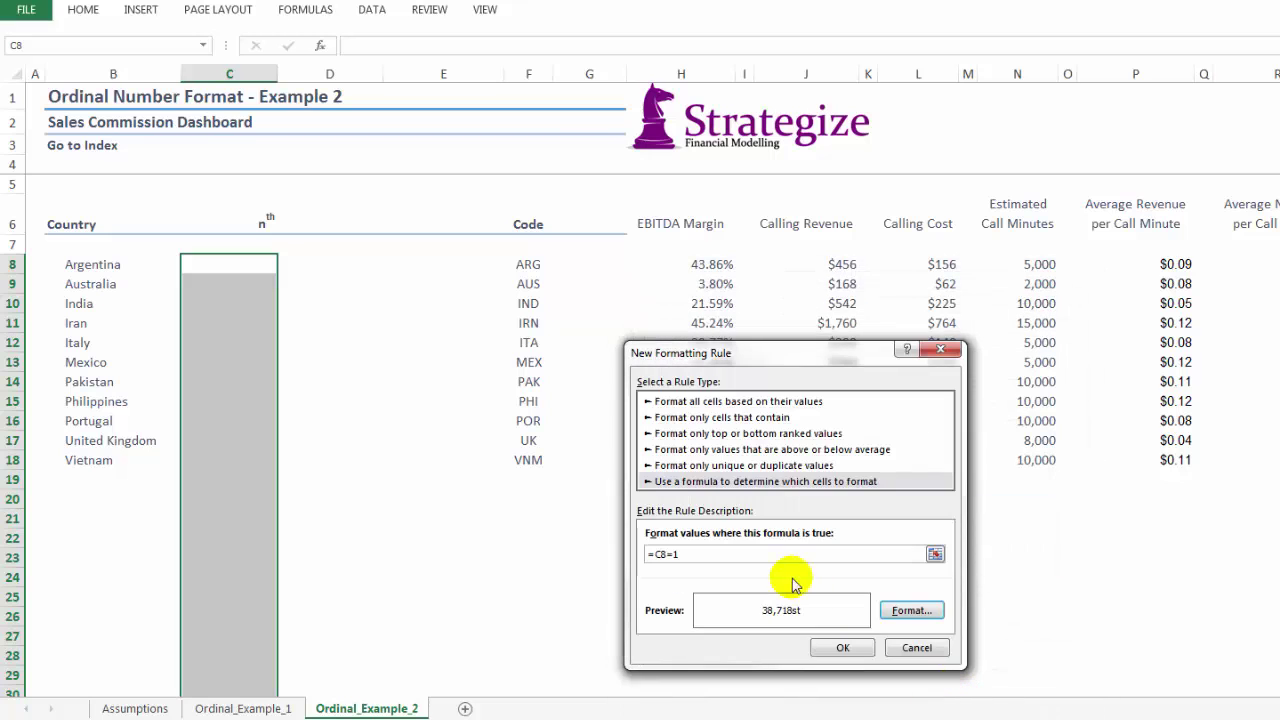
left_click(827, 648)
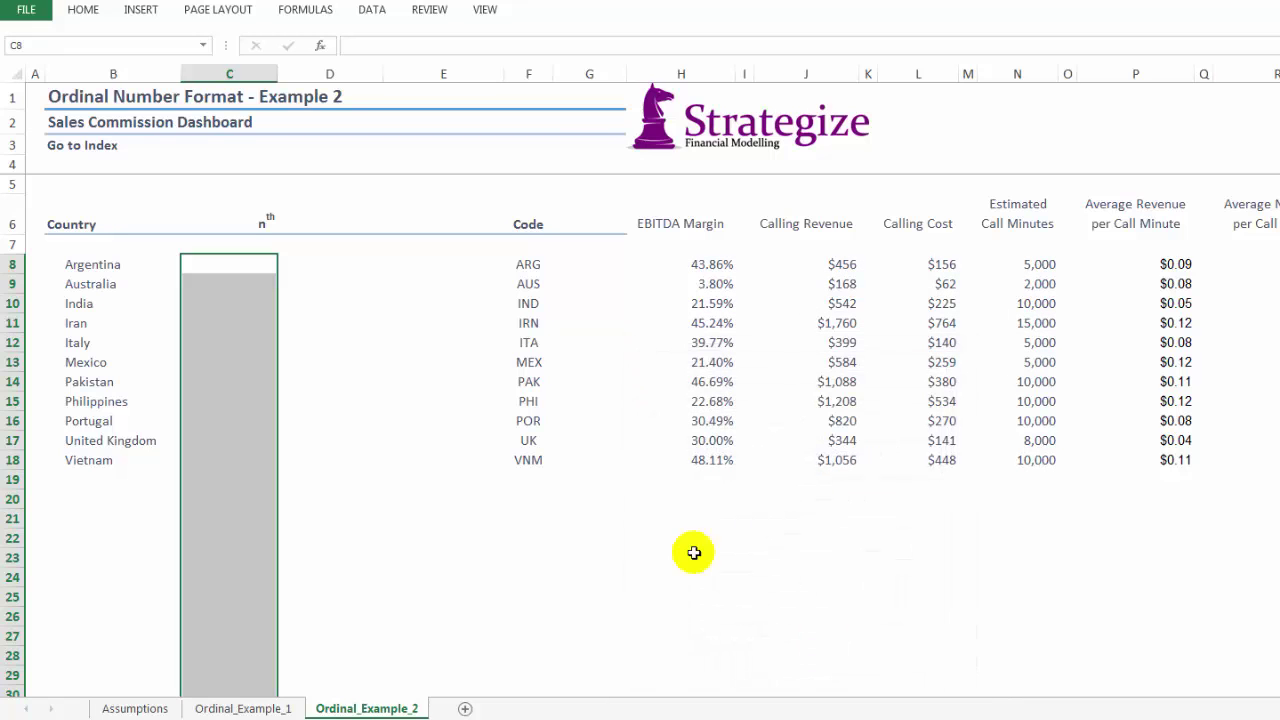
- Add another formula-based conditional formatting rule for the selected nth column cells with the condition =C8=2
left_click(75, 12)
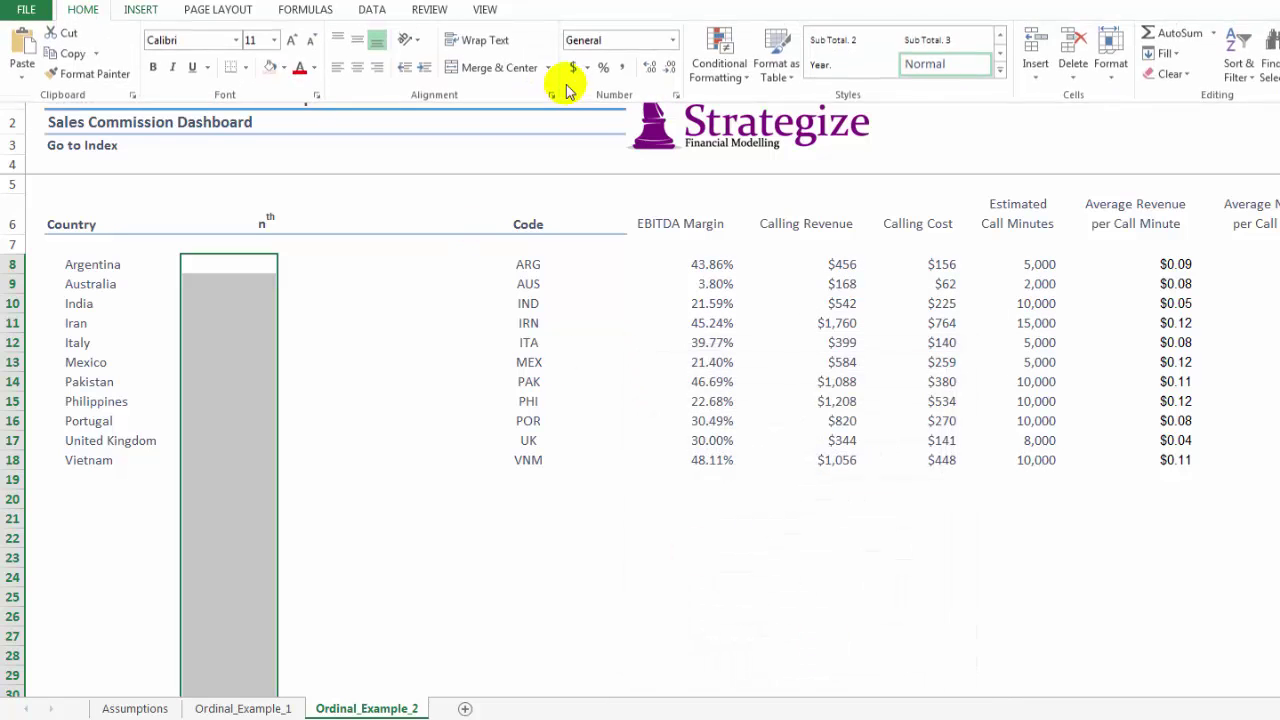
left_click(710, 70)
left_click(740, 339)
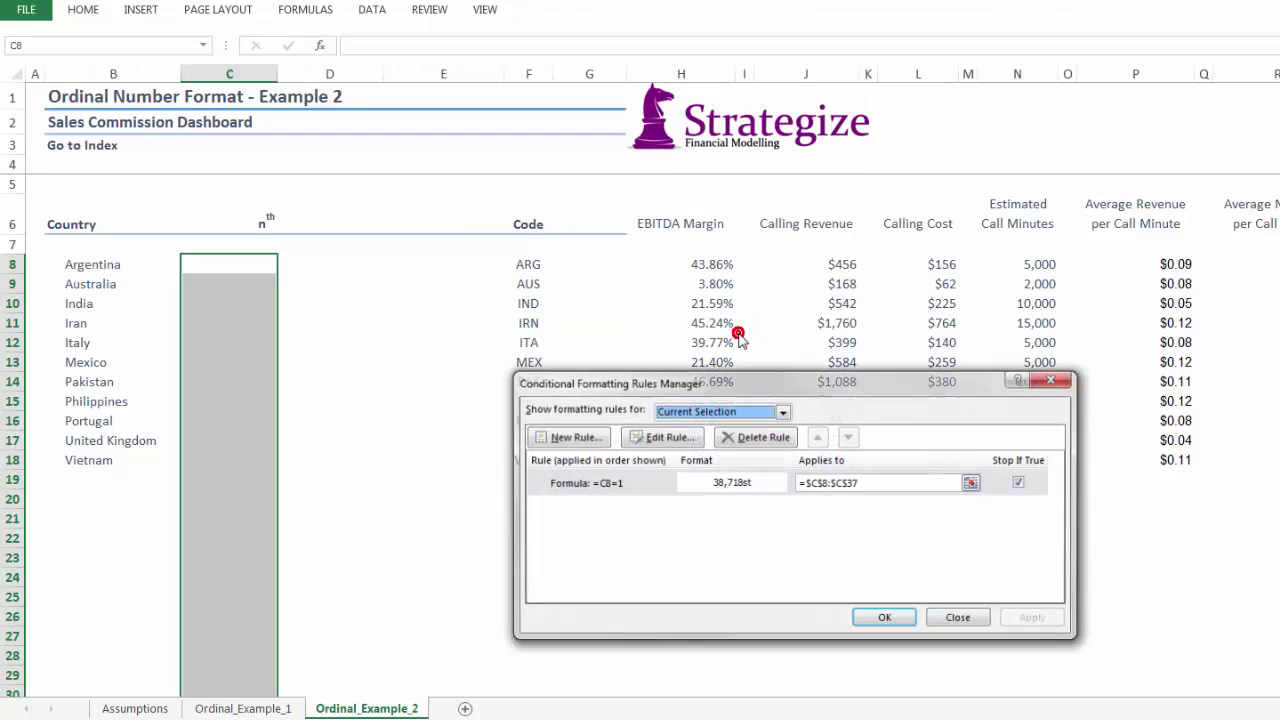
left_click(600, 438)
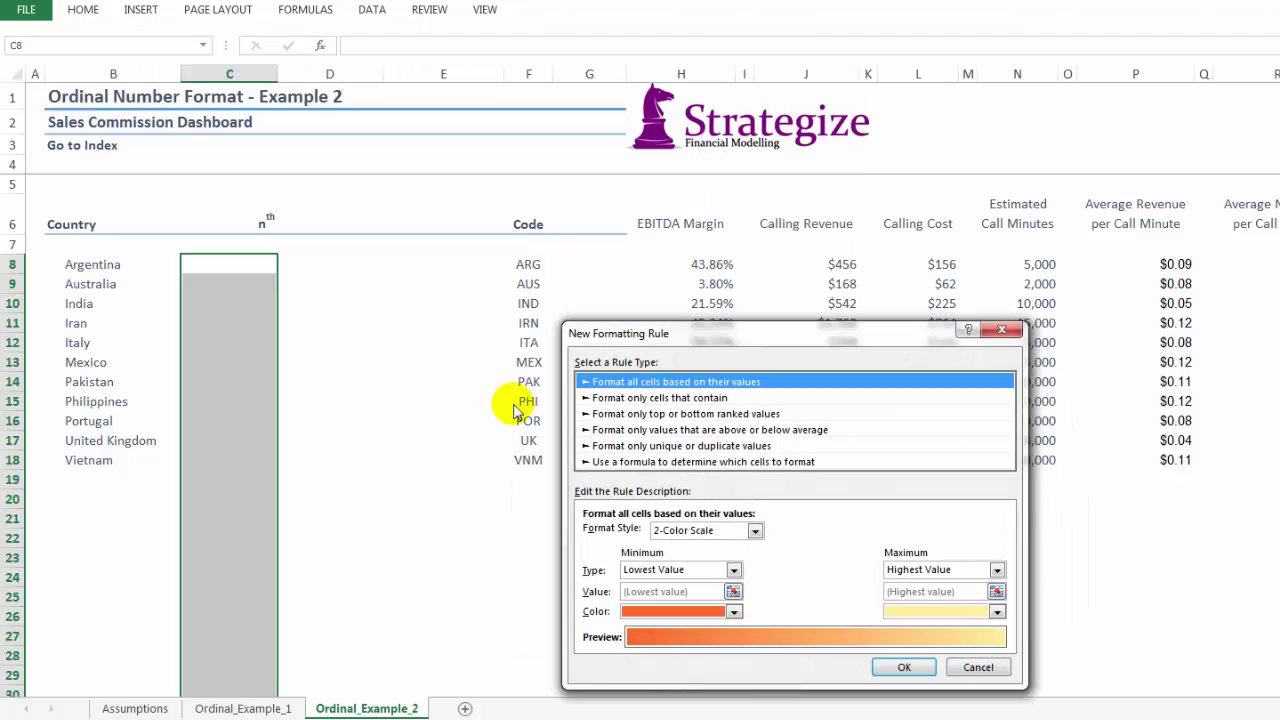
left_click(626, 461)
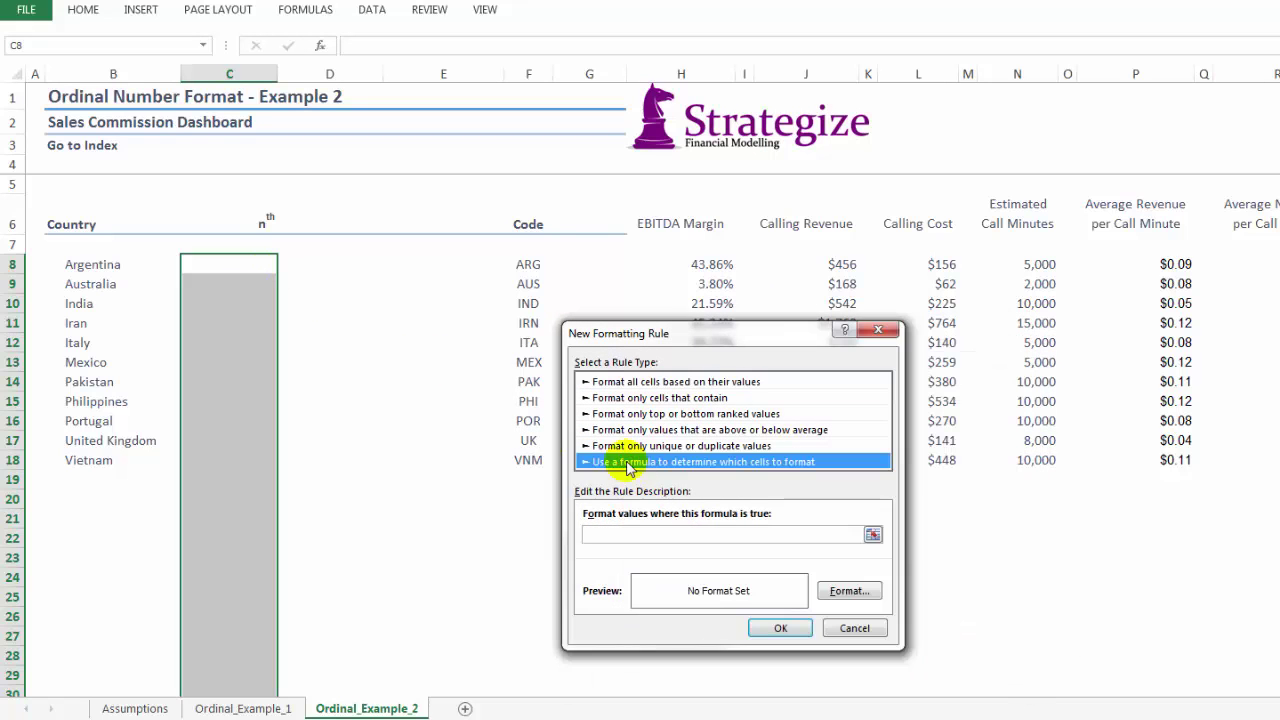
left_click(618, 532)
type("=")
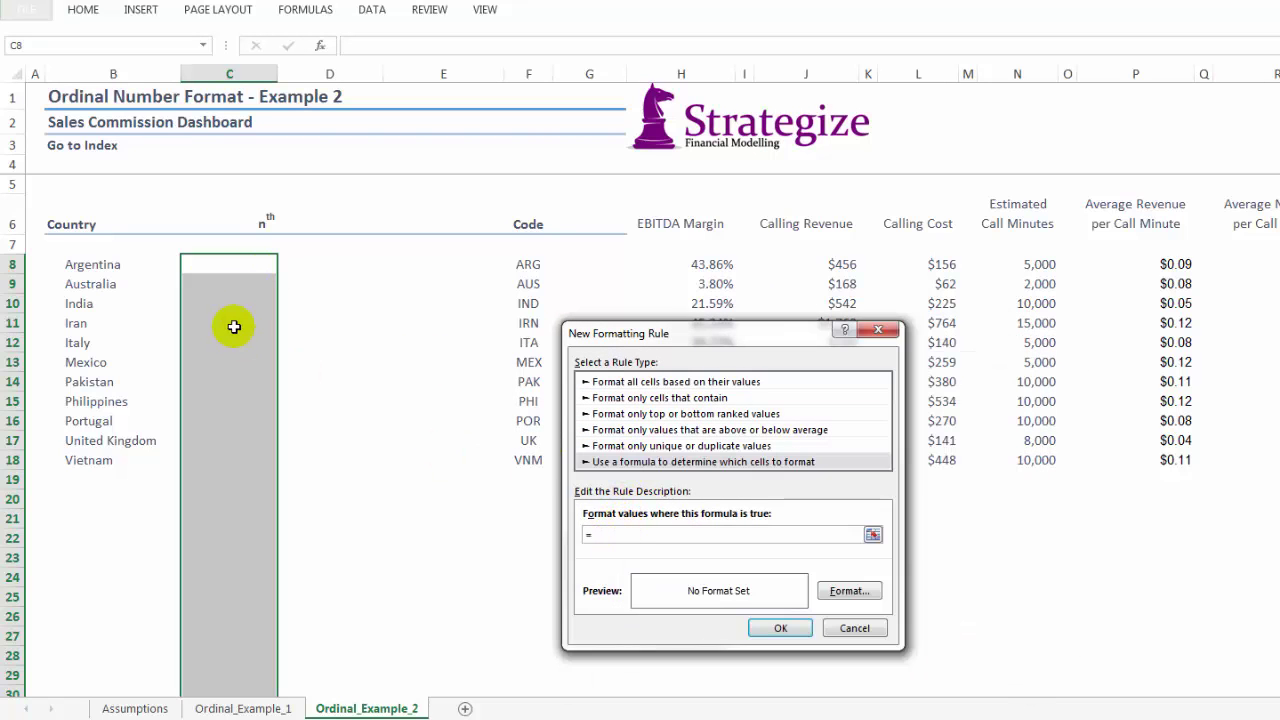
left_click(211, 264)
left_click(211, 264)
key("F4")
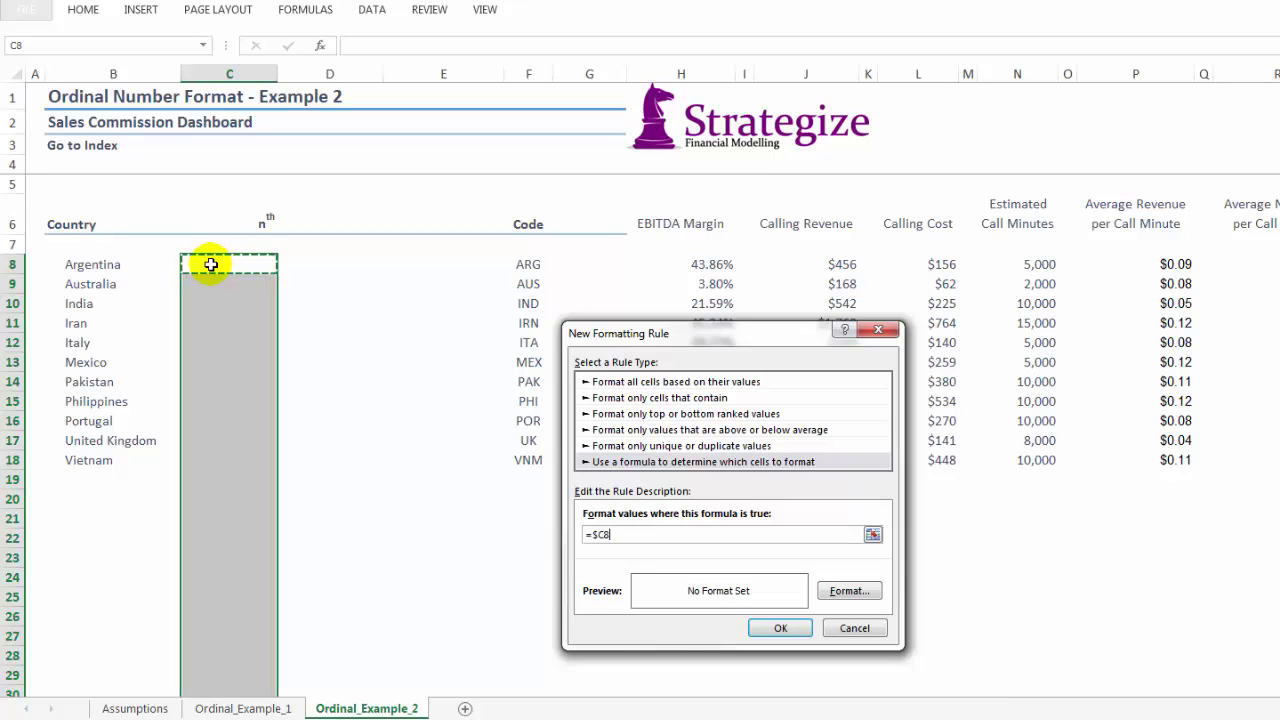
type("=2")
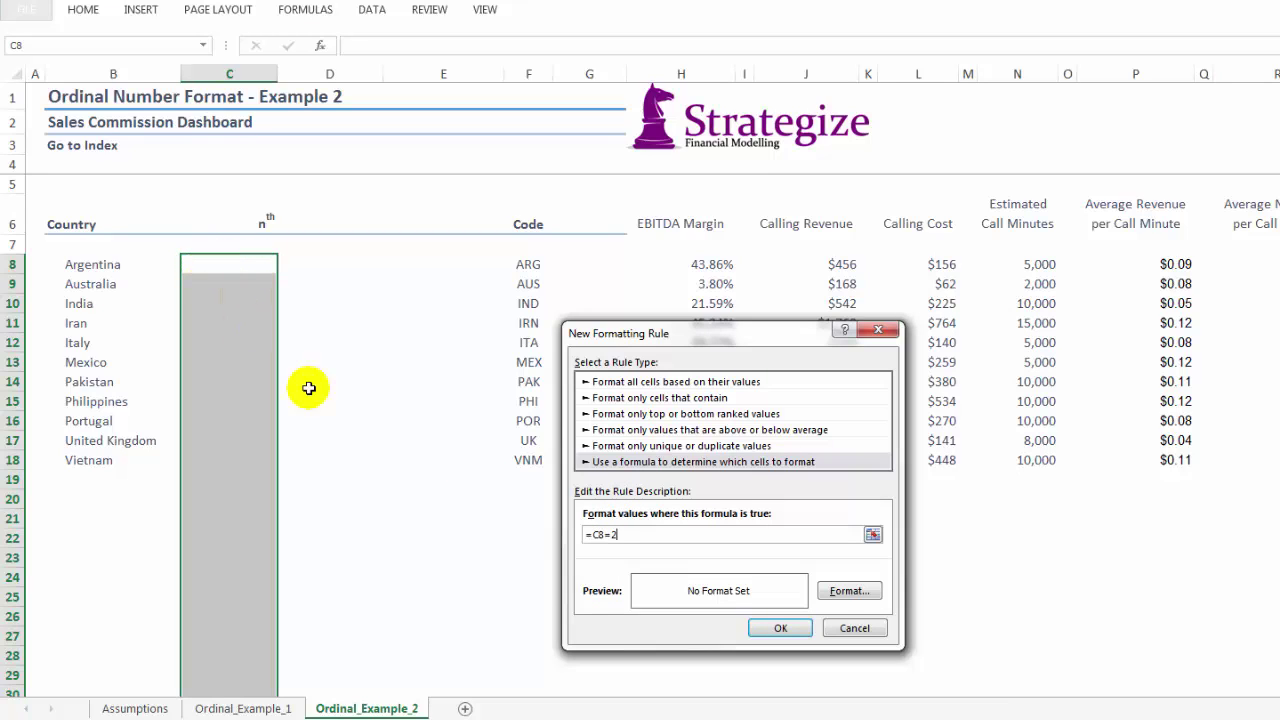
- Assign the existing custom number format #,##0"nd" to the =C8=2 rule, save it and place it below the =C8=1 rule
left_click(836, 592)
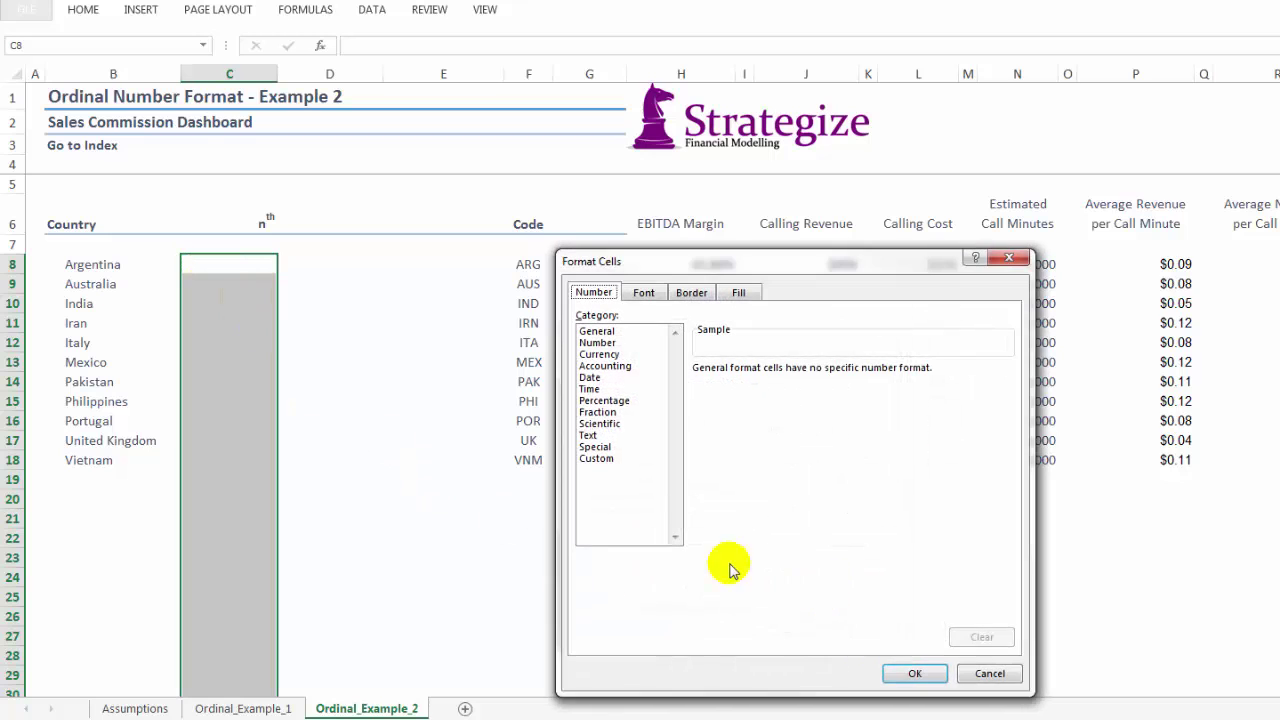
left_click(615, 458)
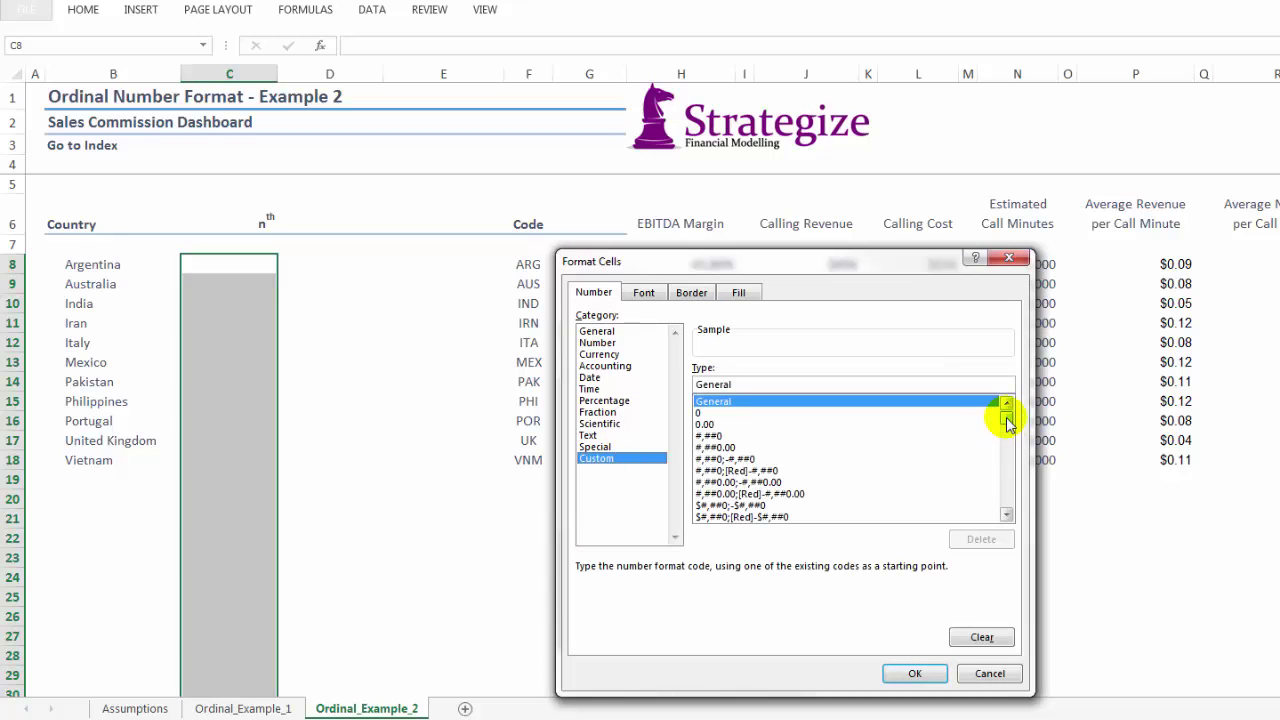
left_click_drag(1007, 423, 1006, 500)
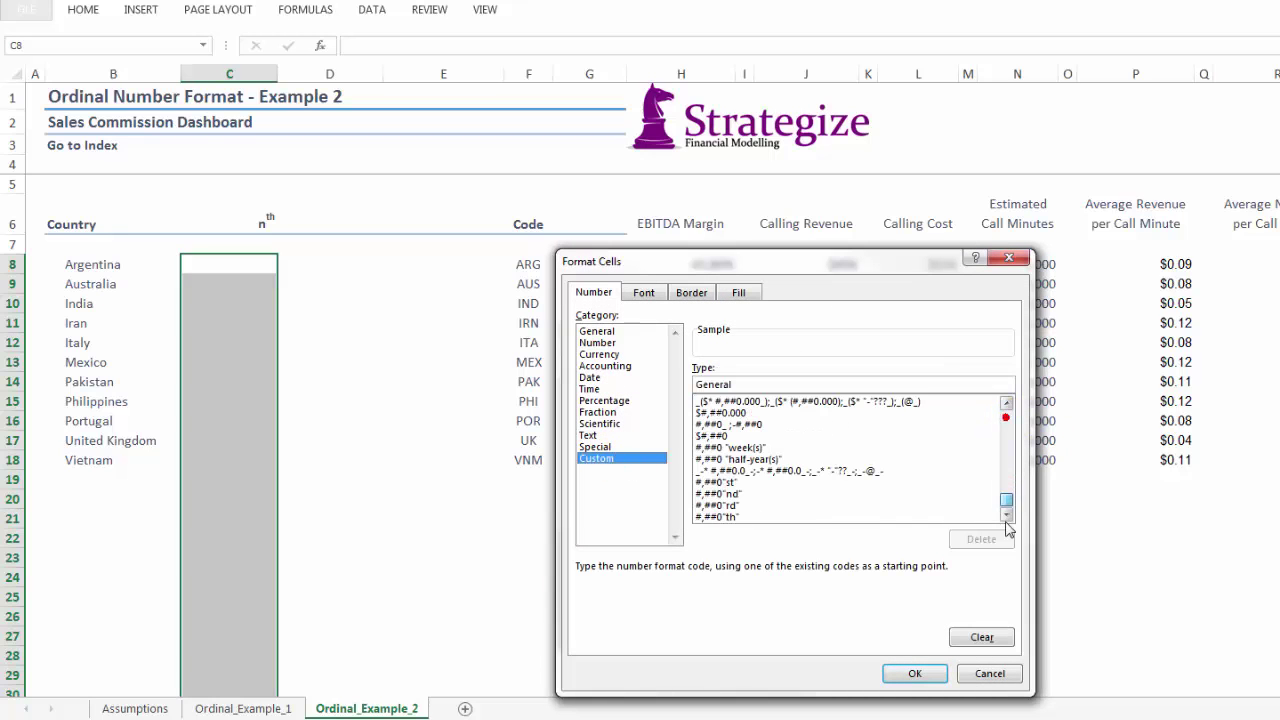
left_click(738, 496)
left_click(895, 673)
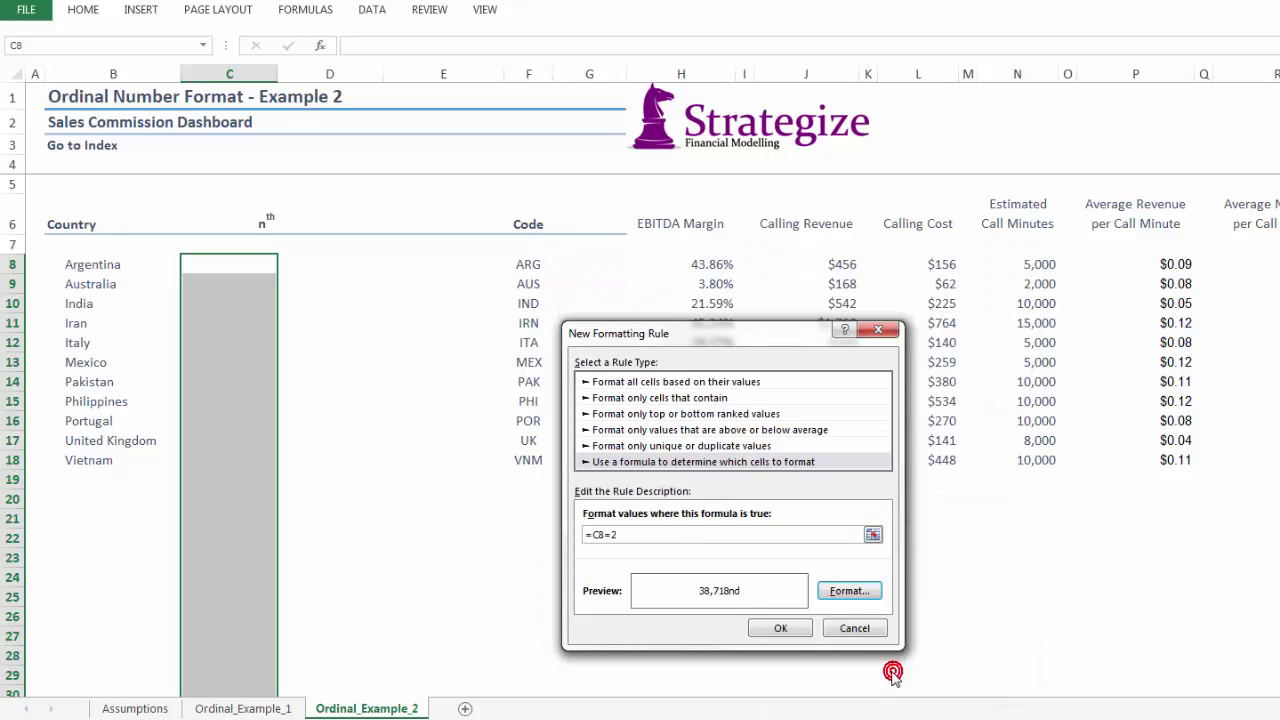
left_click(759, 628)
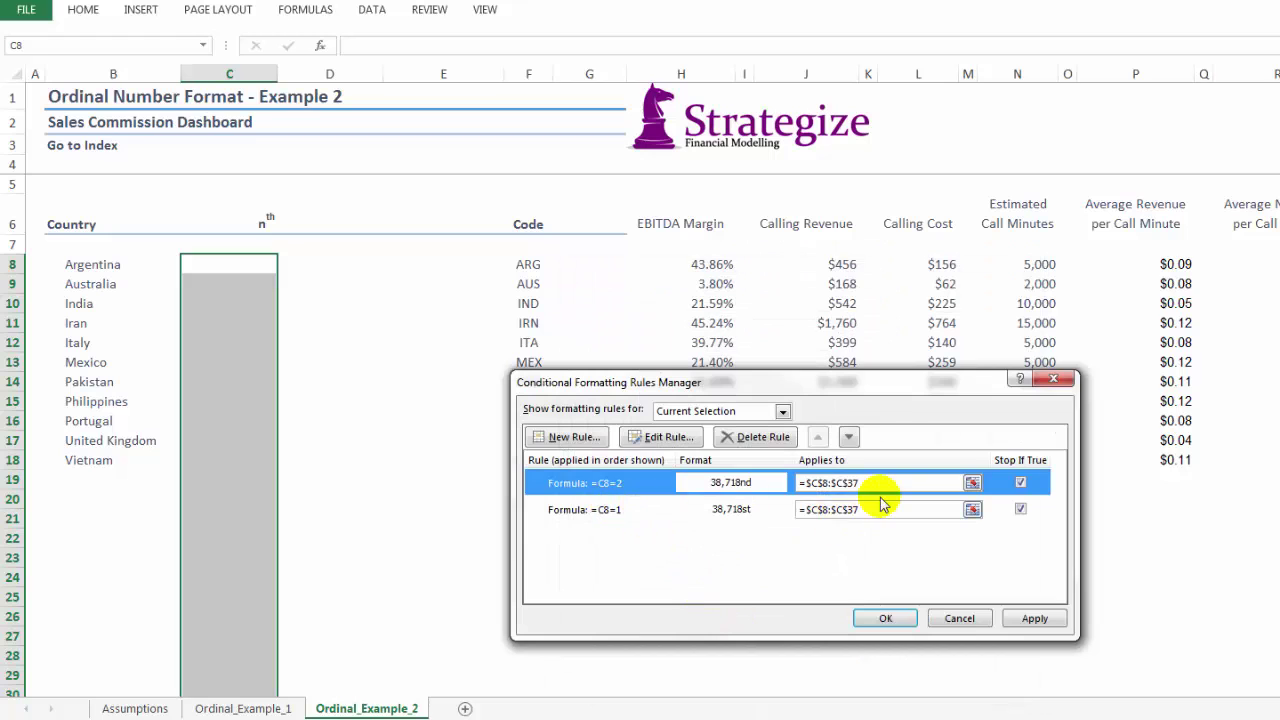
left_click(849, 438)
- Add a new formula-based formatting rule for the nth column with the condition =C8=3
left_click(590, 441)
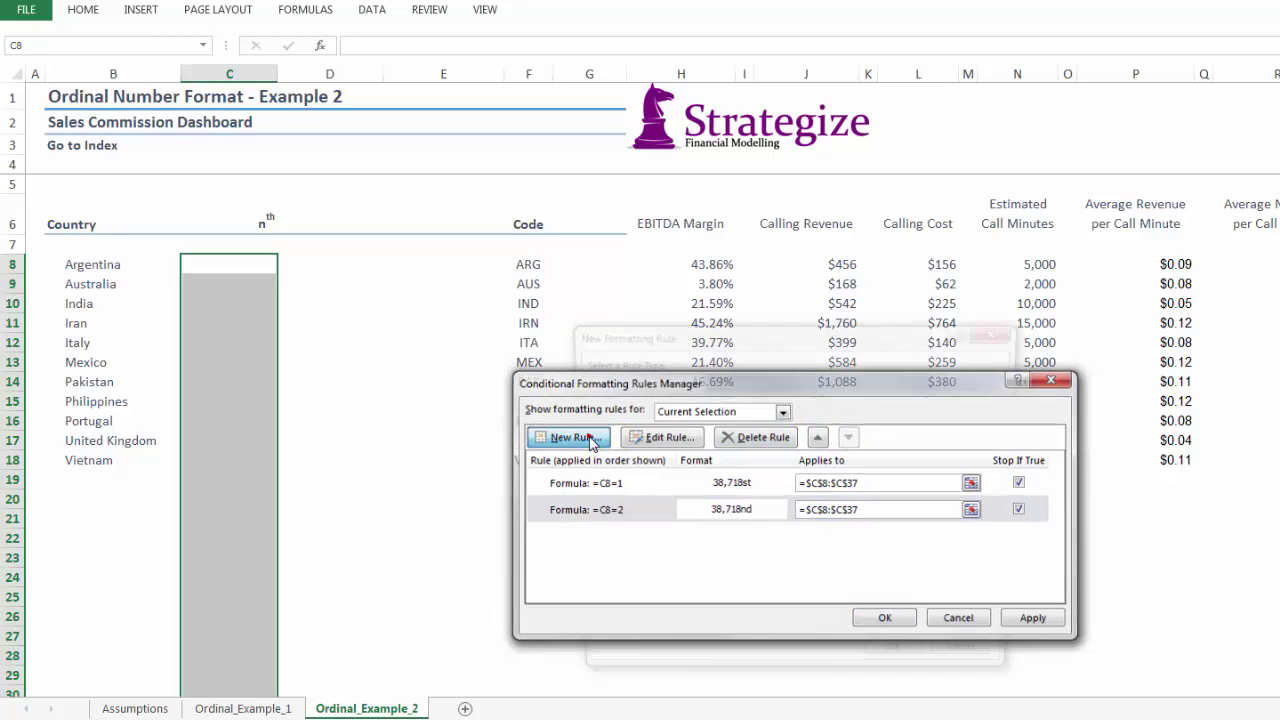
left_click(600, 462)
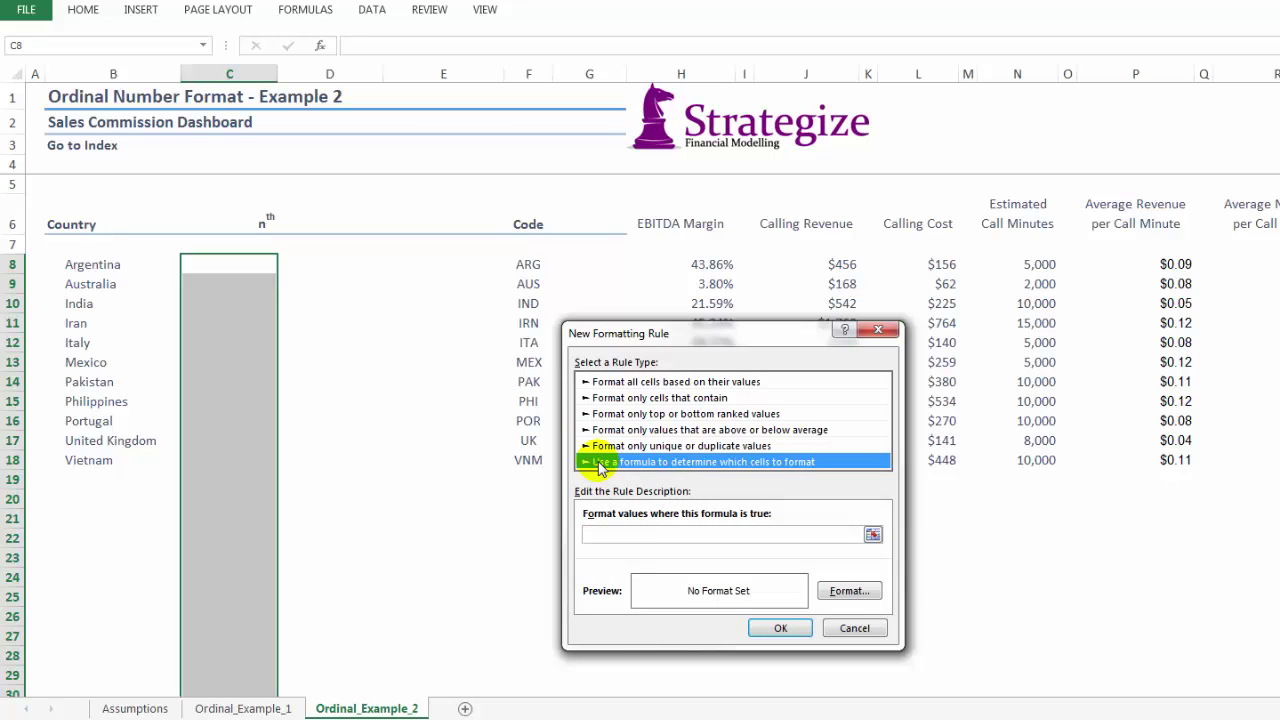
left_click(610, 530)
type("=")
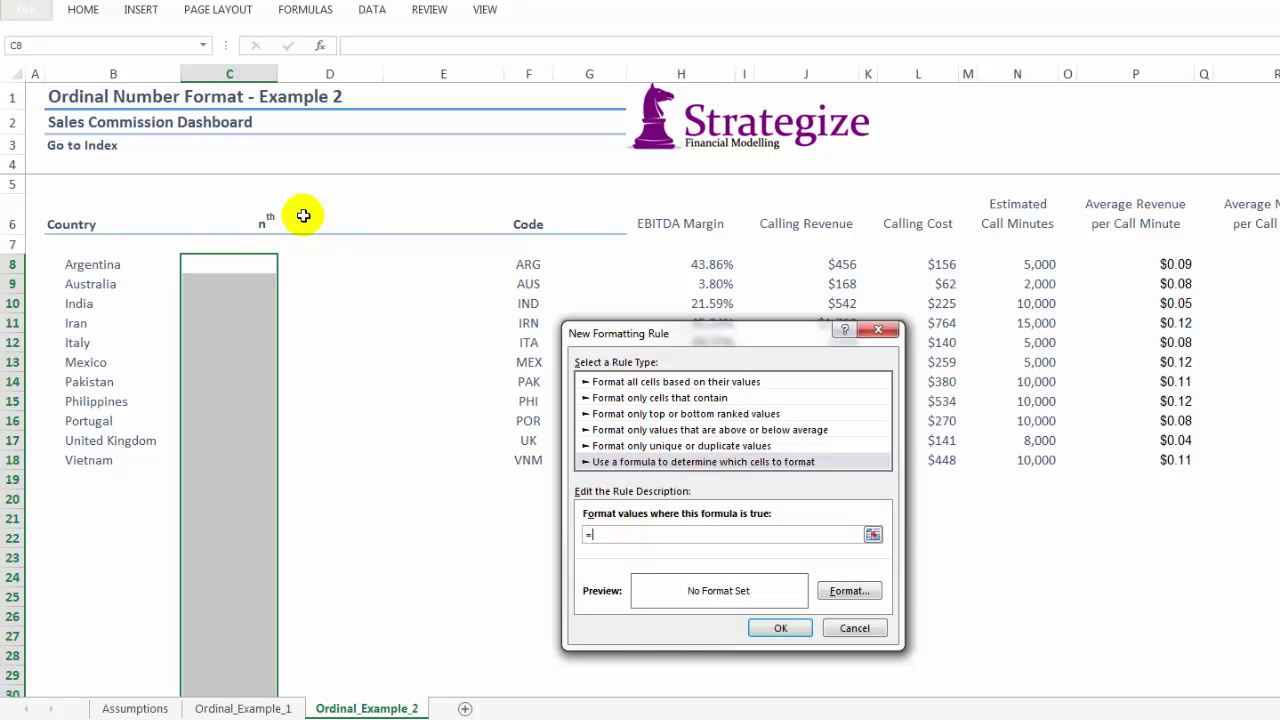
left_click(224, 258)
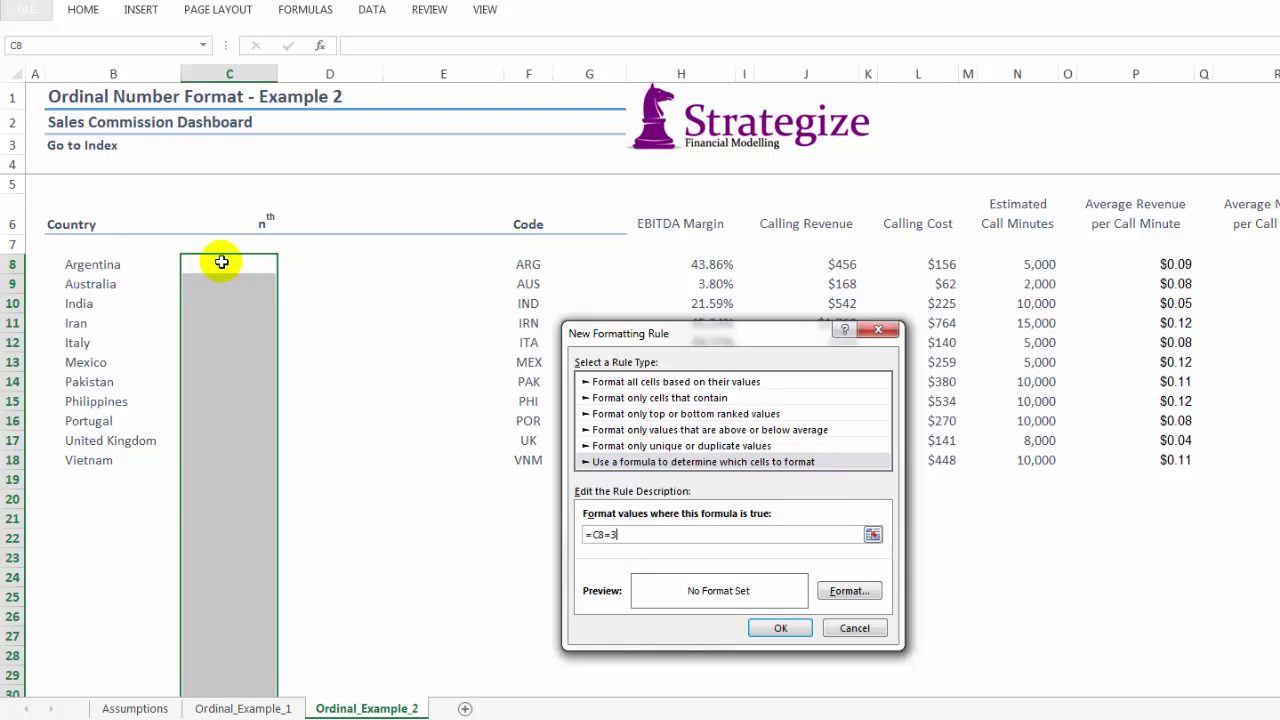
- Give the =C8=3 rule the existing custom number format #,##0"rd", save it and order it below the =C8=2 rule
left_click(840, 590)
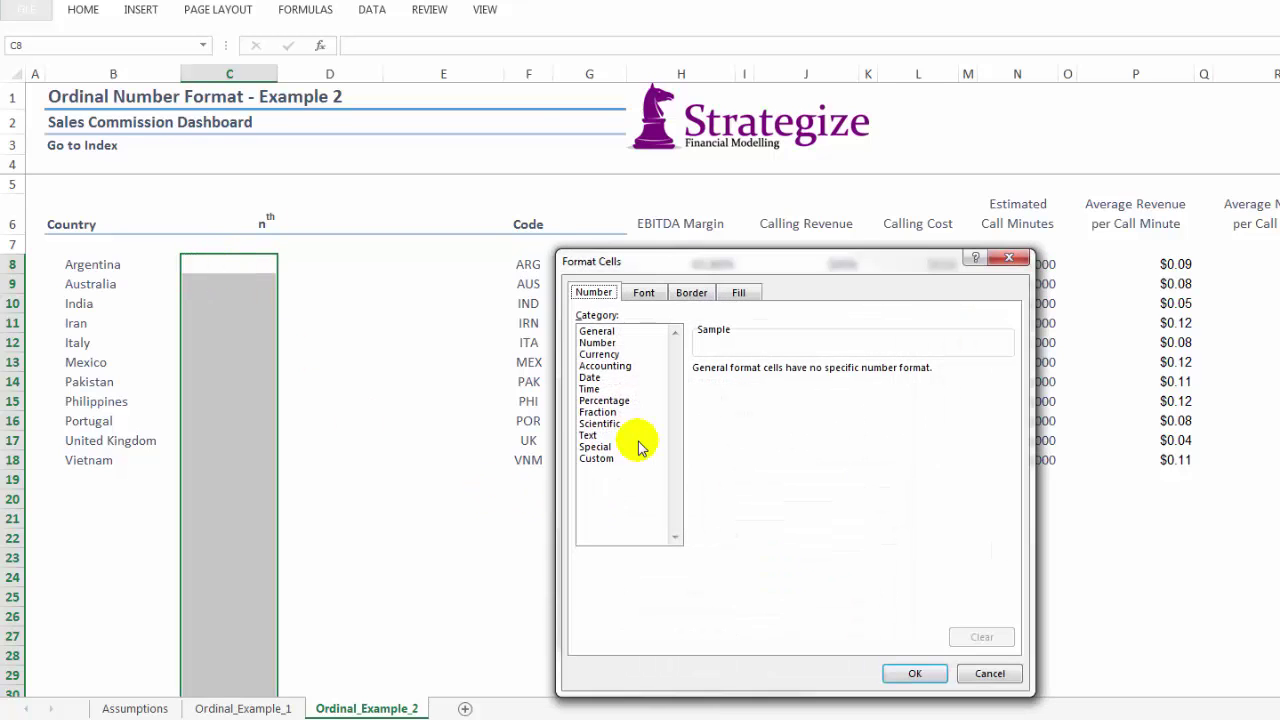
left_click(604, 459)
left_click_drag(1008, 425, 1006, 514)
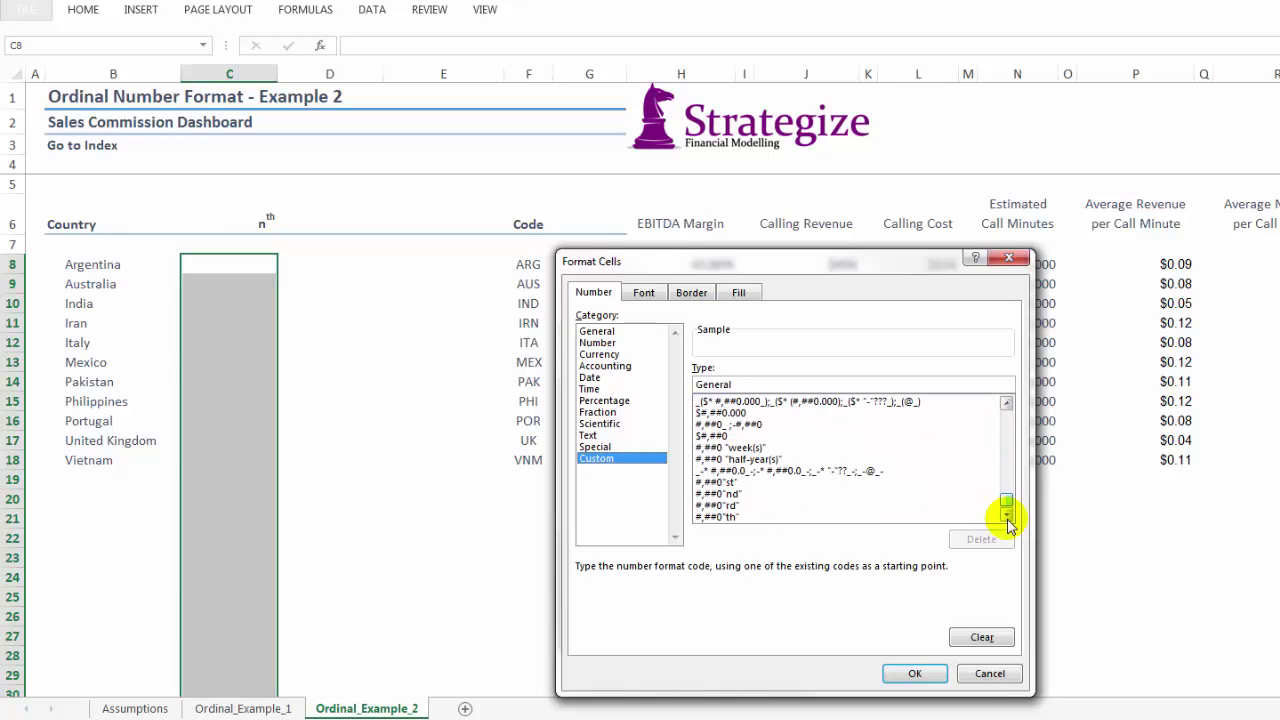
left_click(728, 505)
left_click(914, 673)
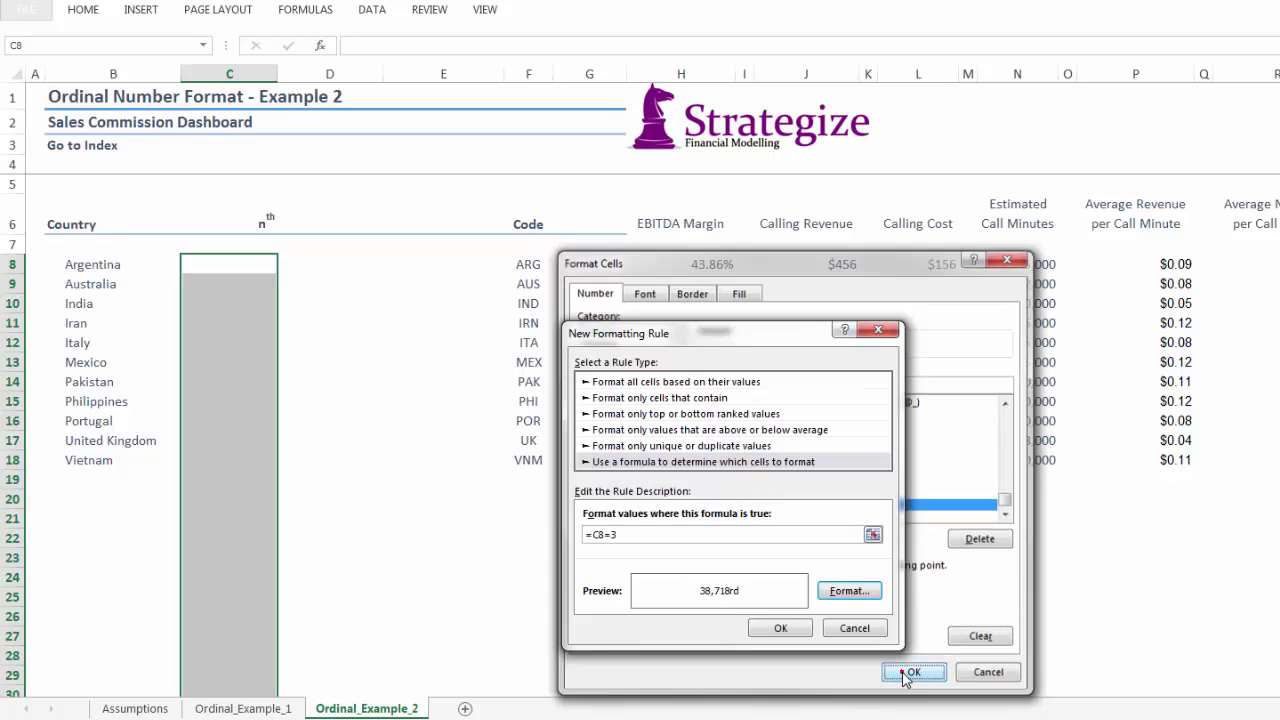
left_click(781, 628)
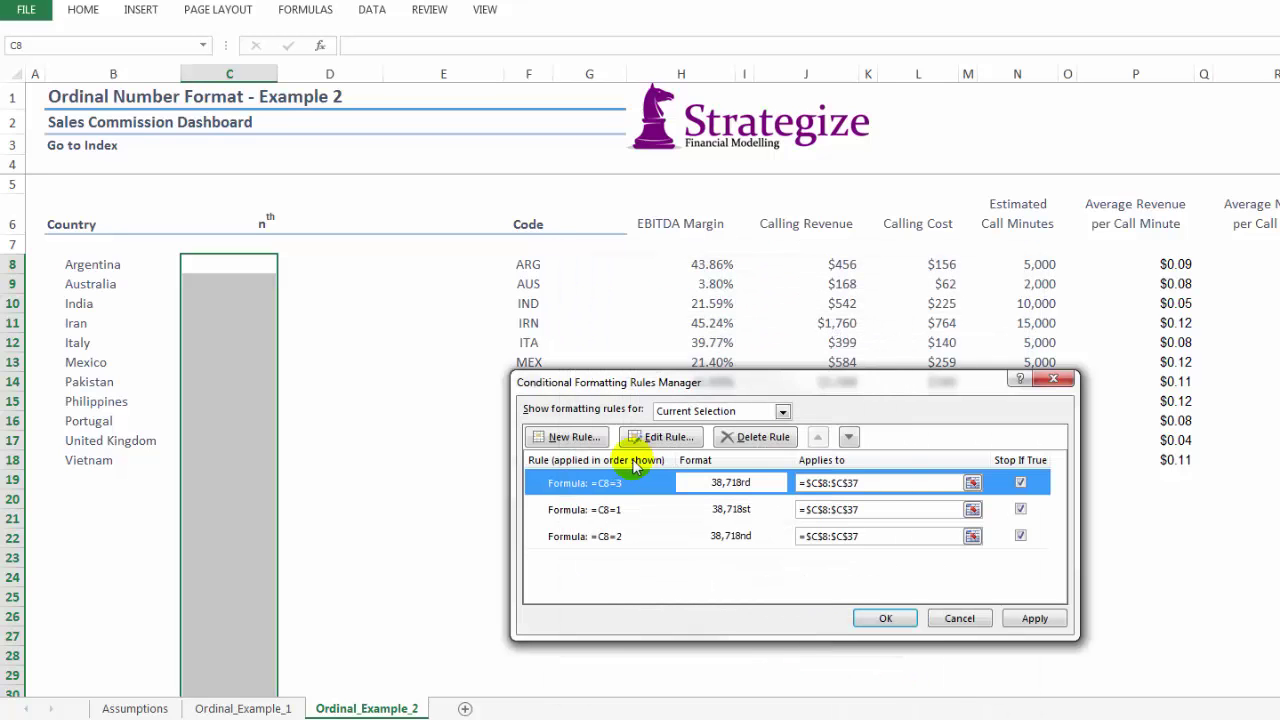
left_click(849, 438)
left_click(850, 440)
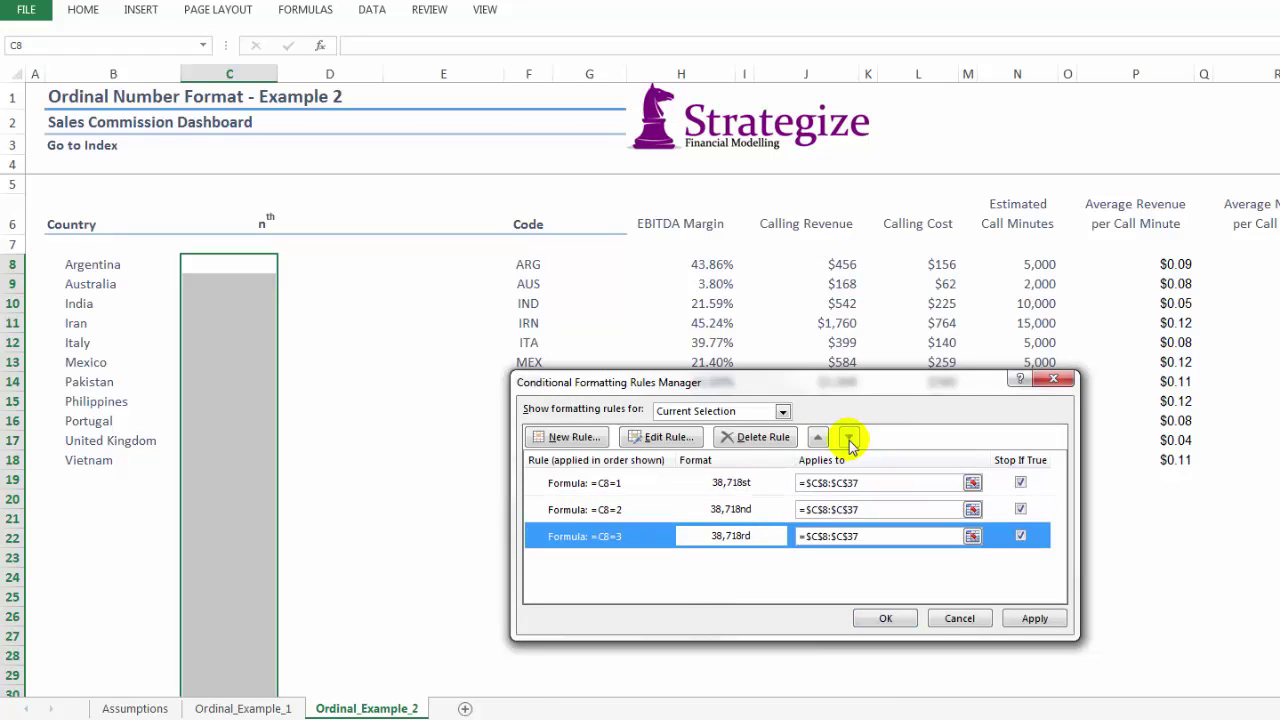
- Add a new formula-based formatting rule for the nth column with the condition =AND(C8>3,C8<21)
left_click(575, 438)
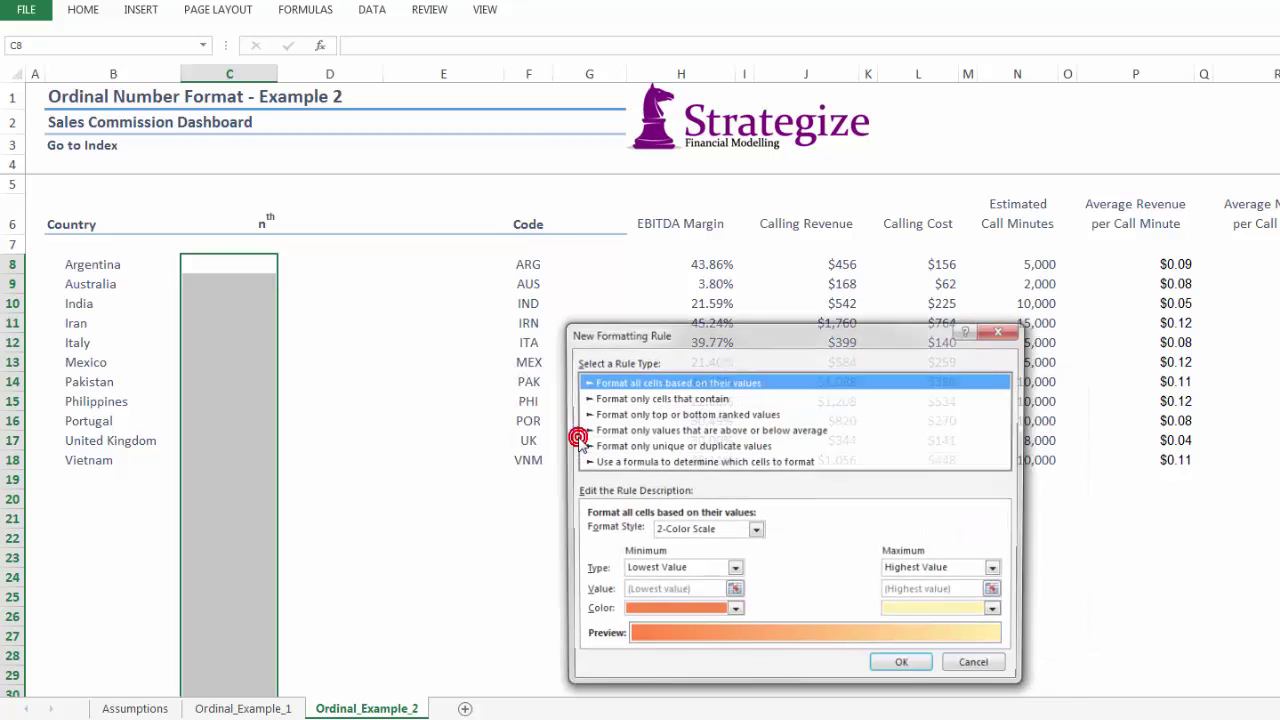
left_click(612, 462)
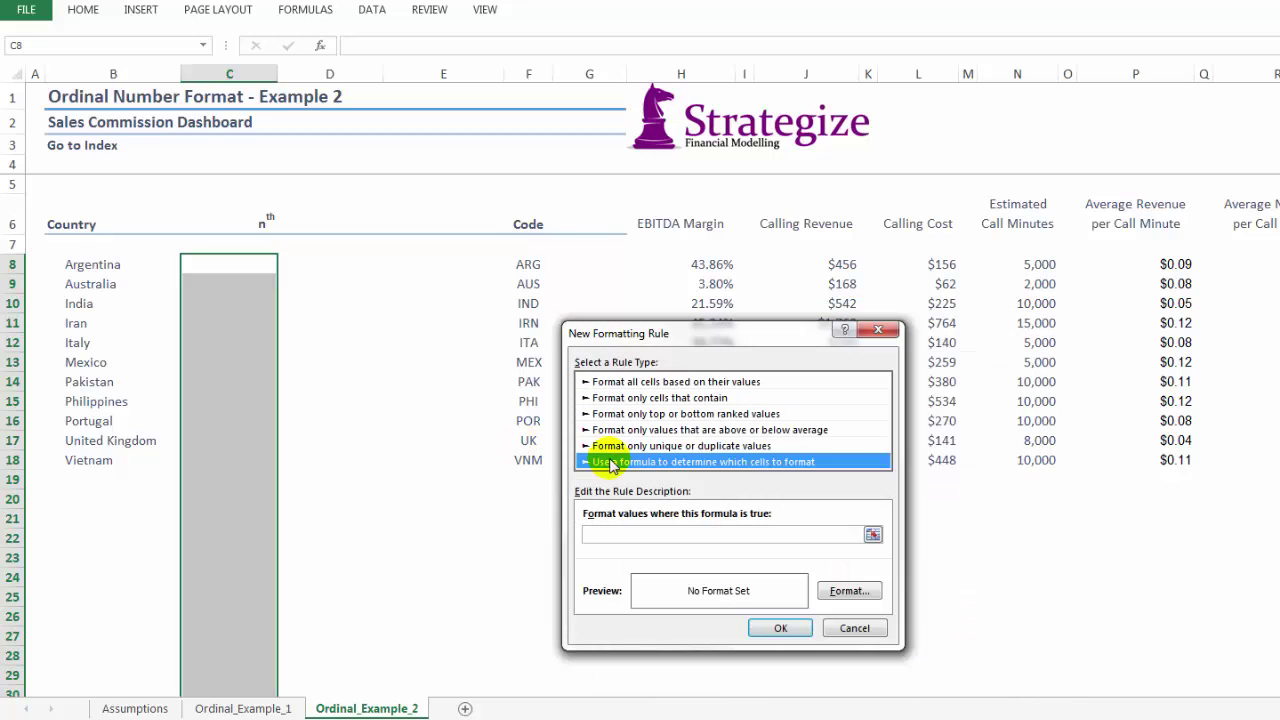
left_click(610, 534)
type("=")
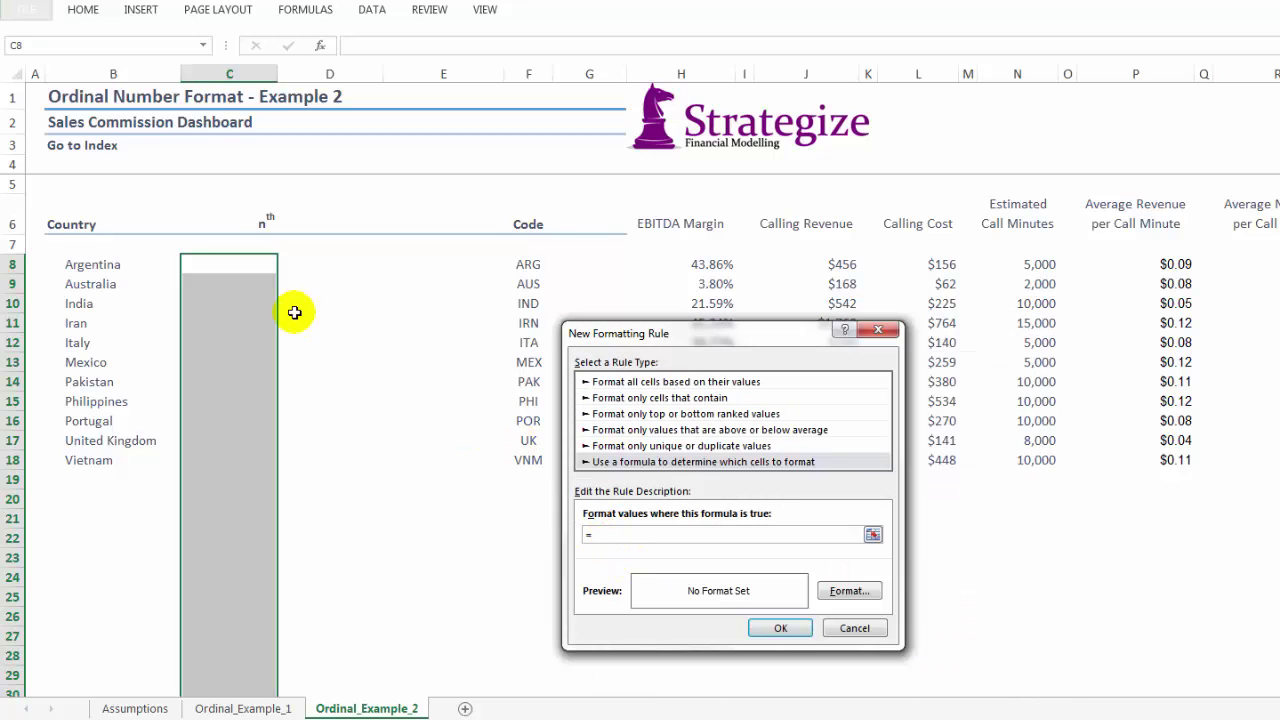
left_click(229, 260)
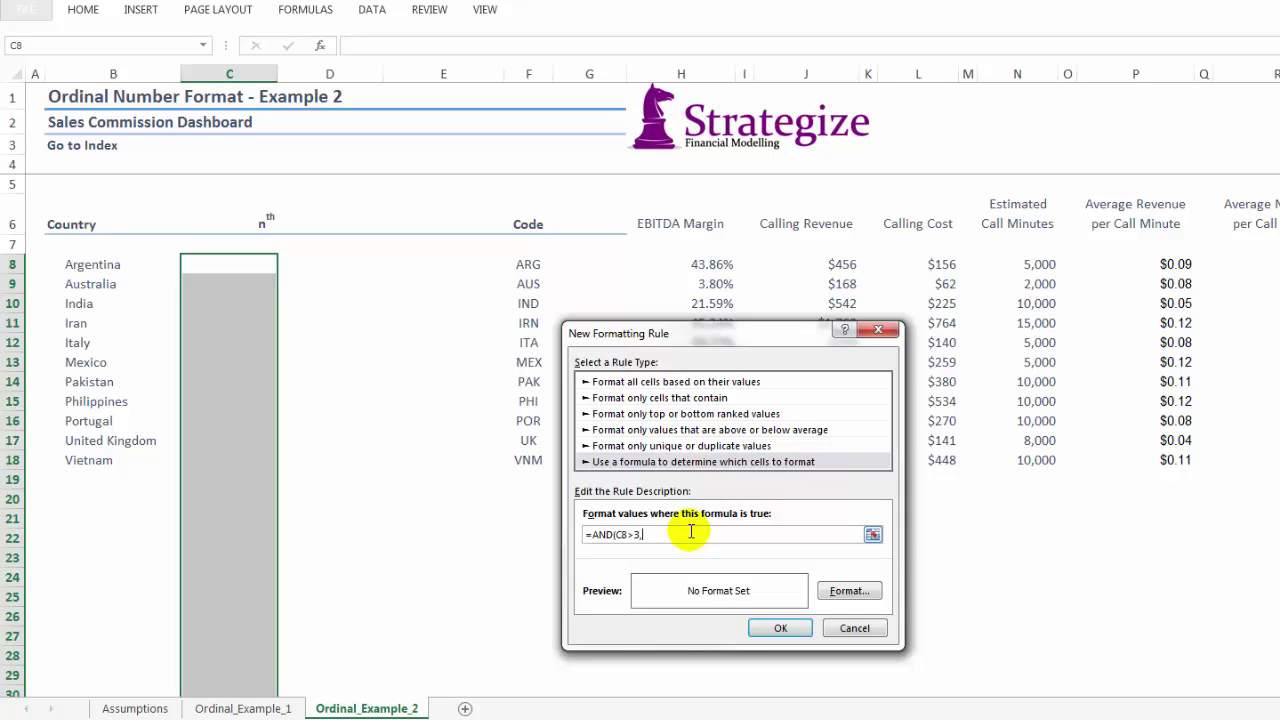
left_click(262, 268)
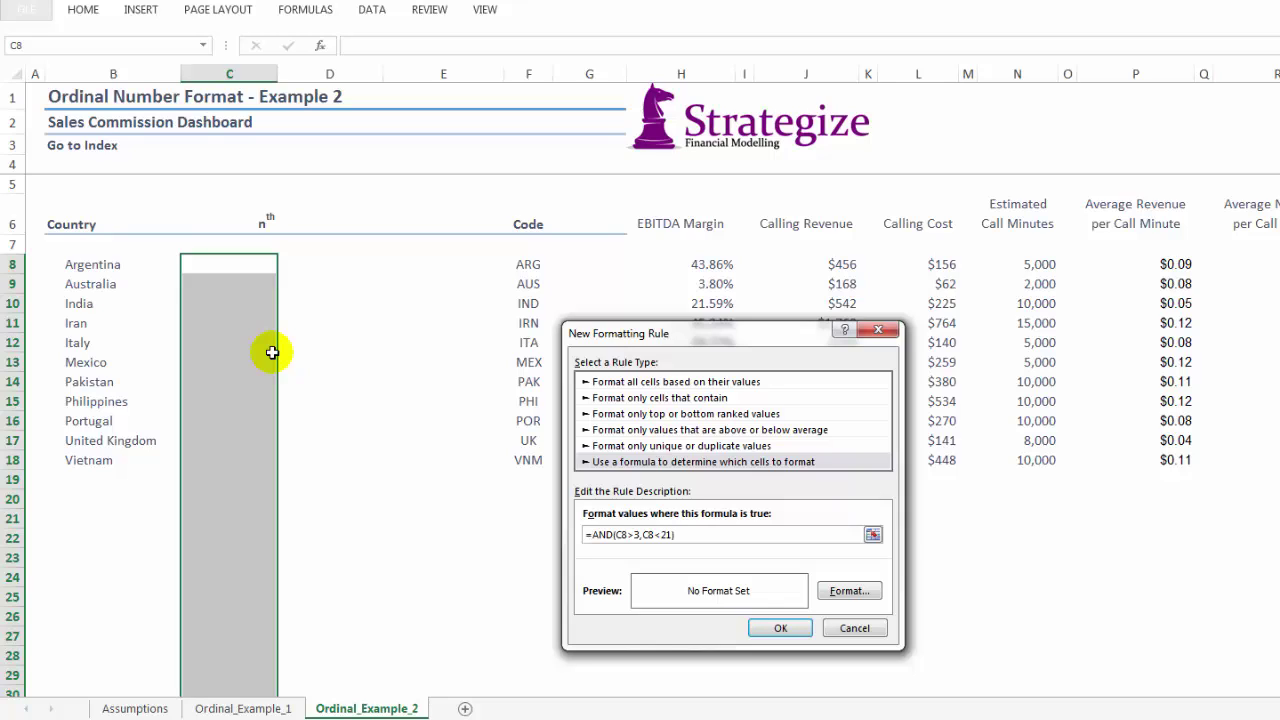
- Assign the existing custom number format #,##0"th" to the =AND(C8>3,C8<21) rule and save the rule
left_click(866, 591)
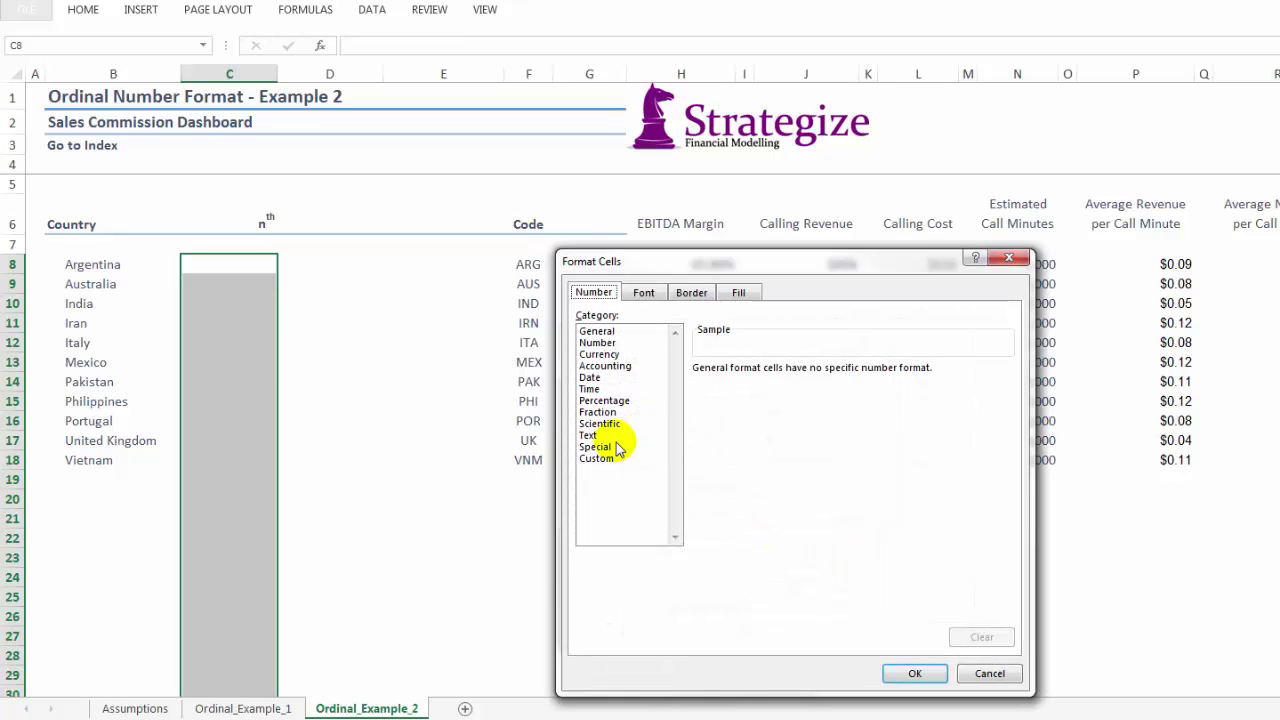
left_click(600, 459)
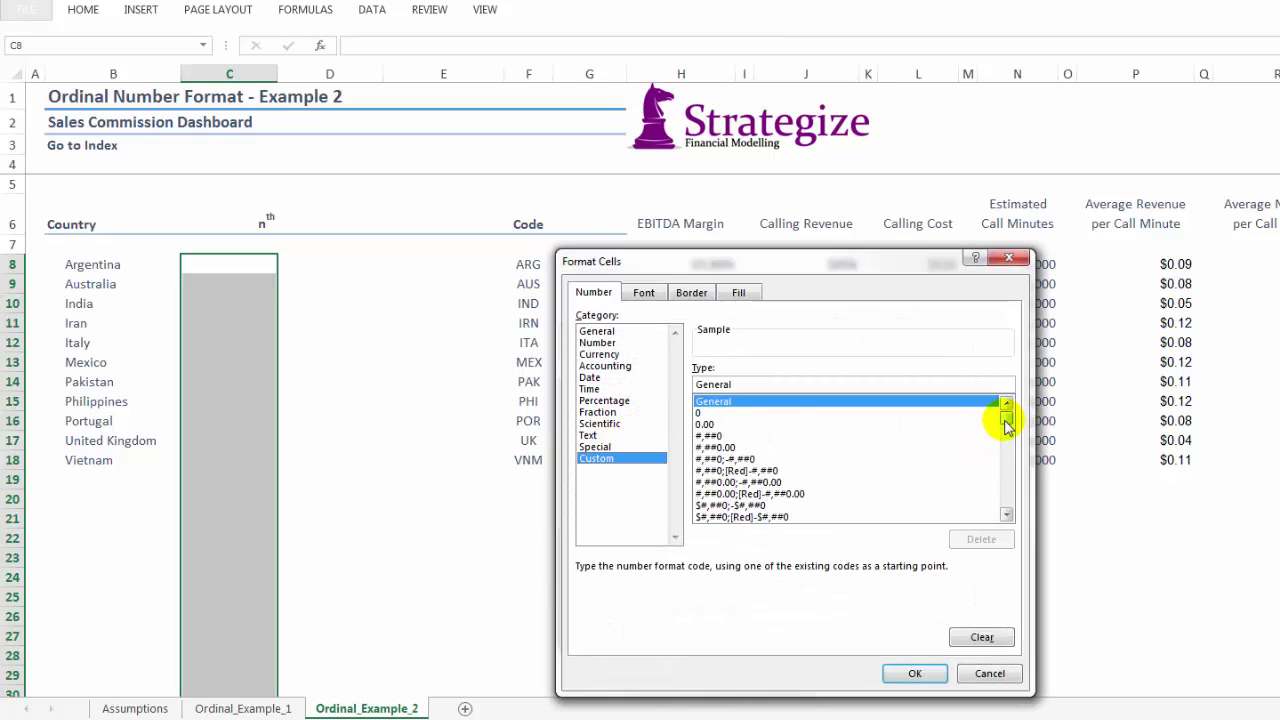
left_click_drag(1006, 417, 1003, 546)
left_click(728, 516)
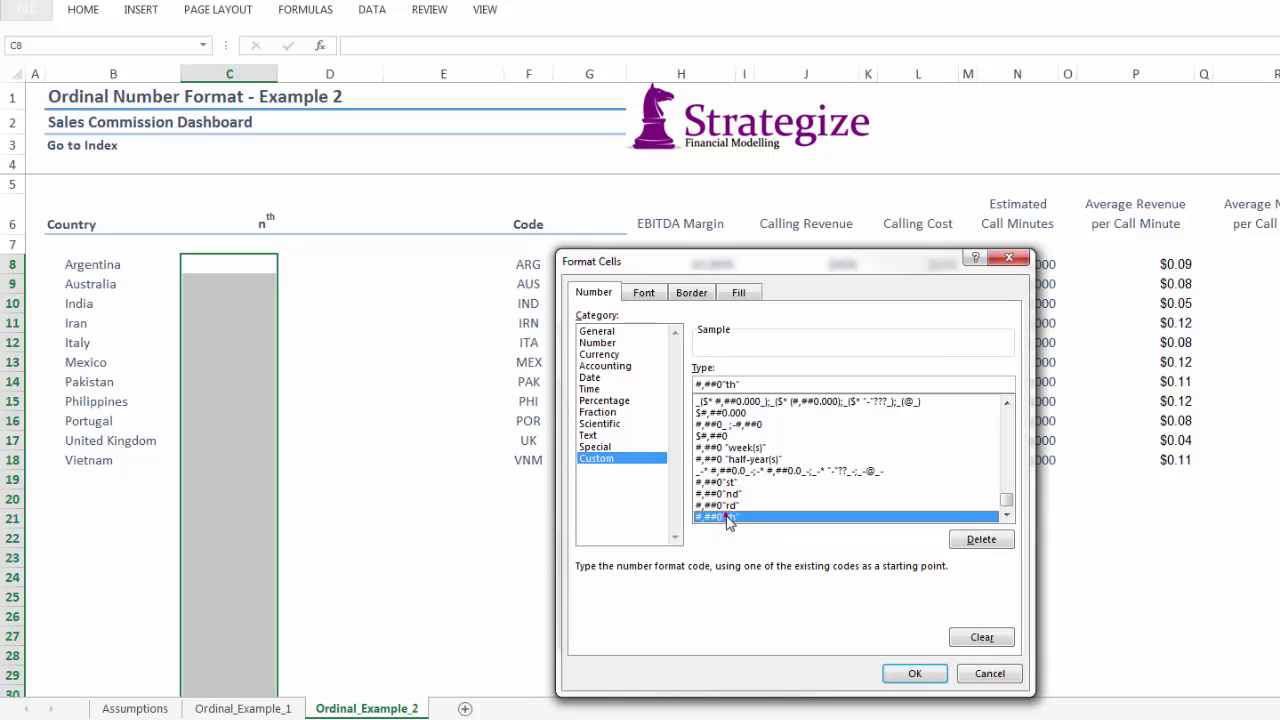
left_click(888, 674)
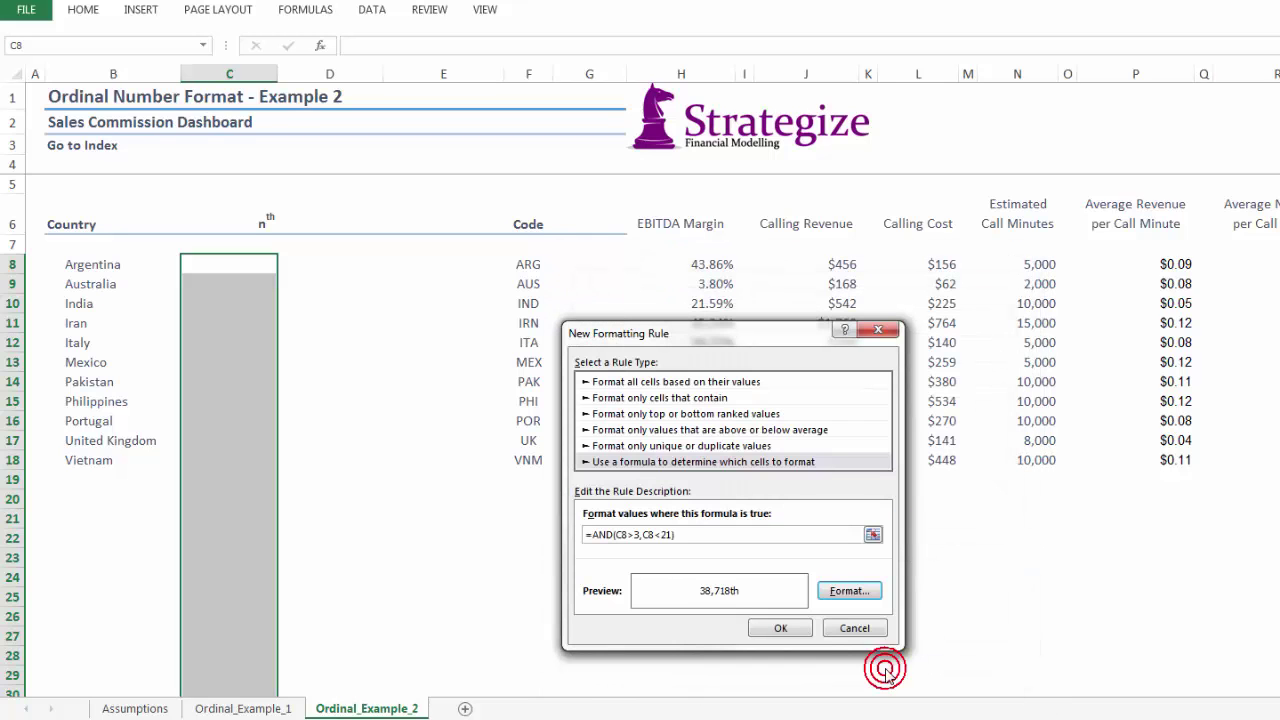
left_click(781, 628)
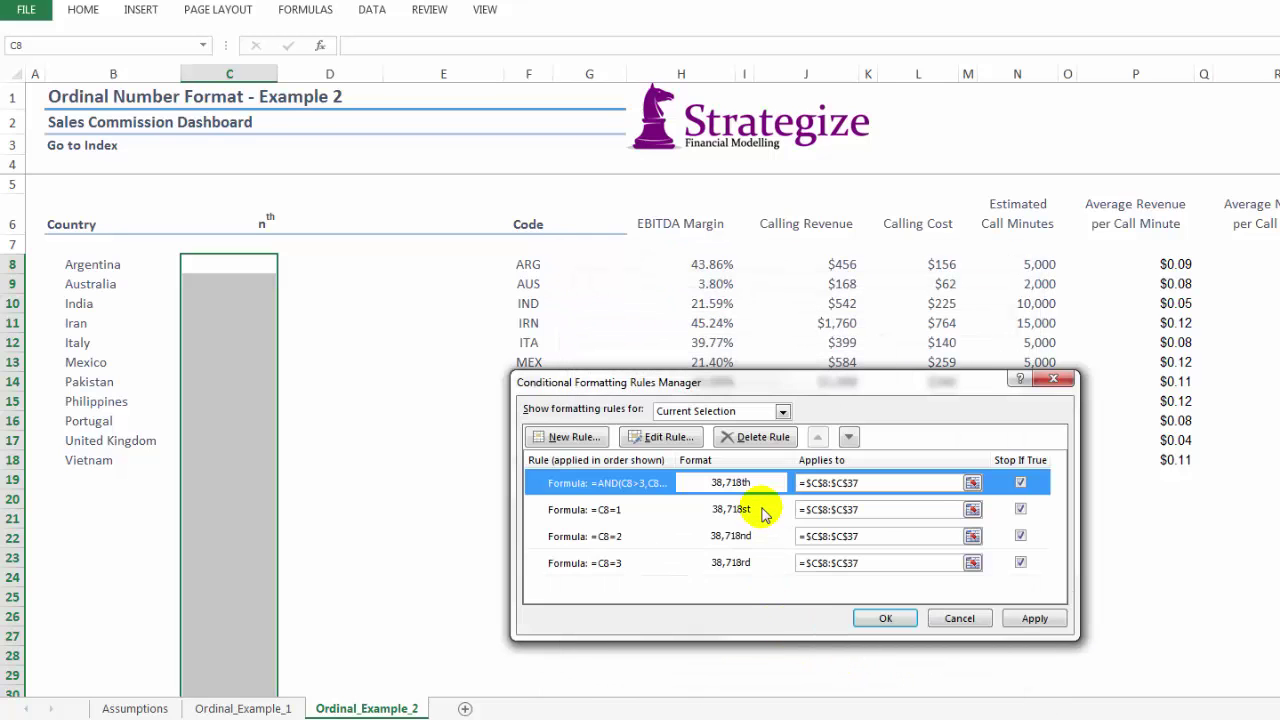
- Reorder the rules so that the =AND(C8>3,C8<21) rule comes last, below the =C8=3 rule
left_click(848, 436)
left_click(848, 436)
left_click(848, 436)
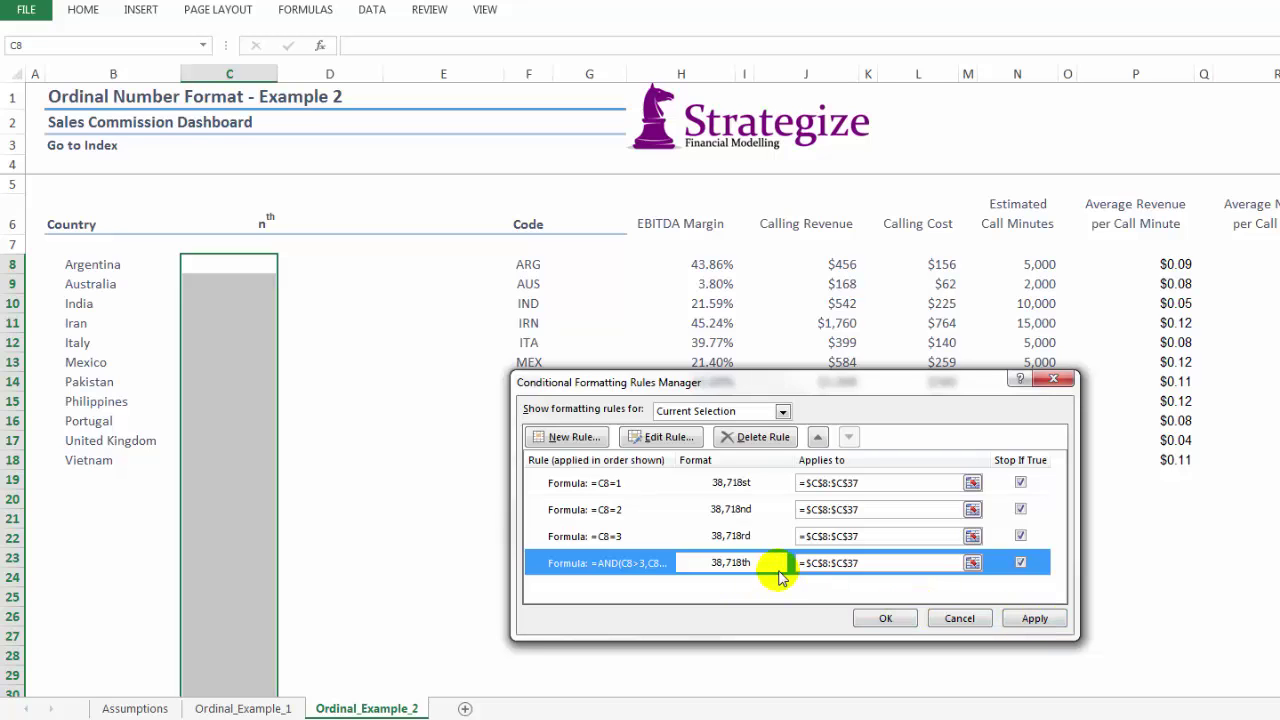
- Add a new formula-based formatting rule for the nth column with the condition =C8=22
left_click(574, 440)
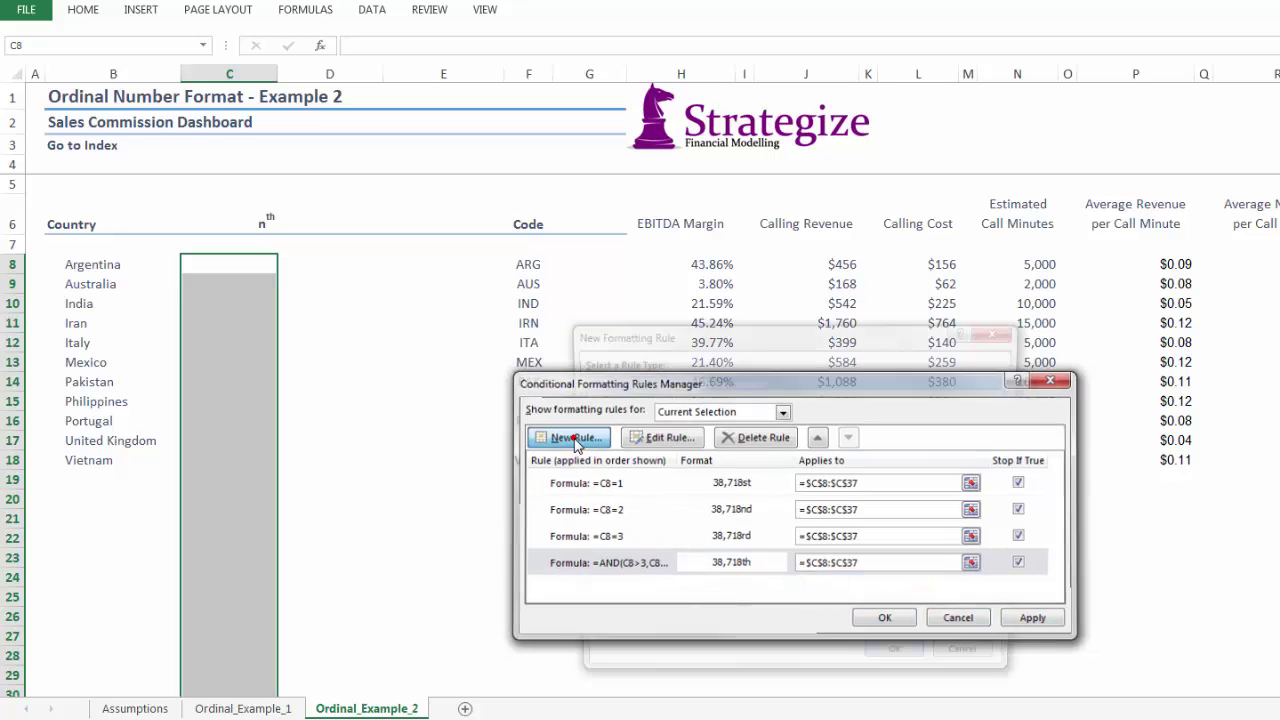
left_click(612, 461)
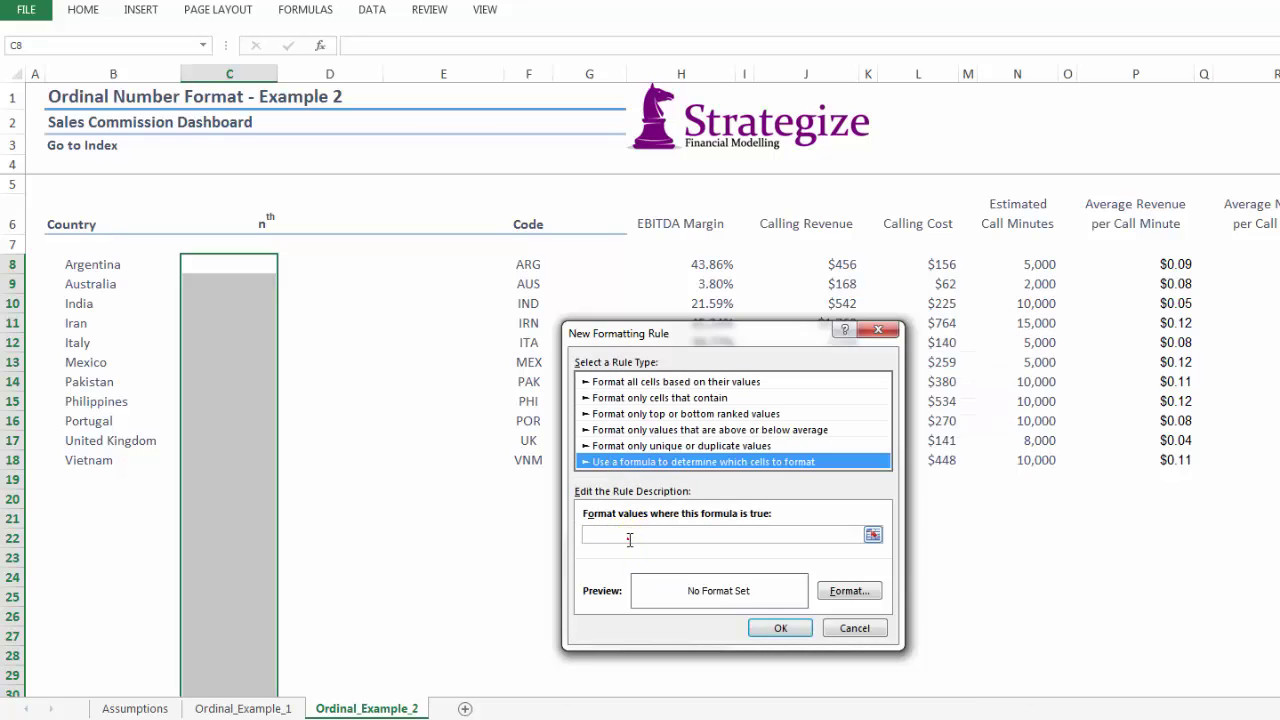
left_click(626, 534)
type("=")
left_click(229, 264)
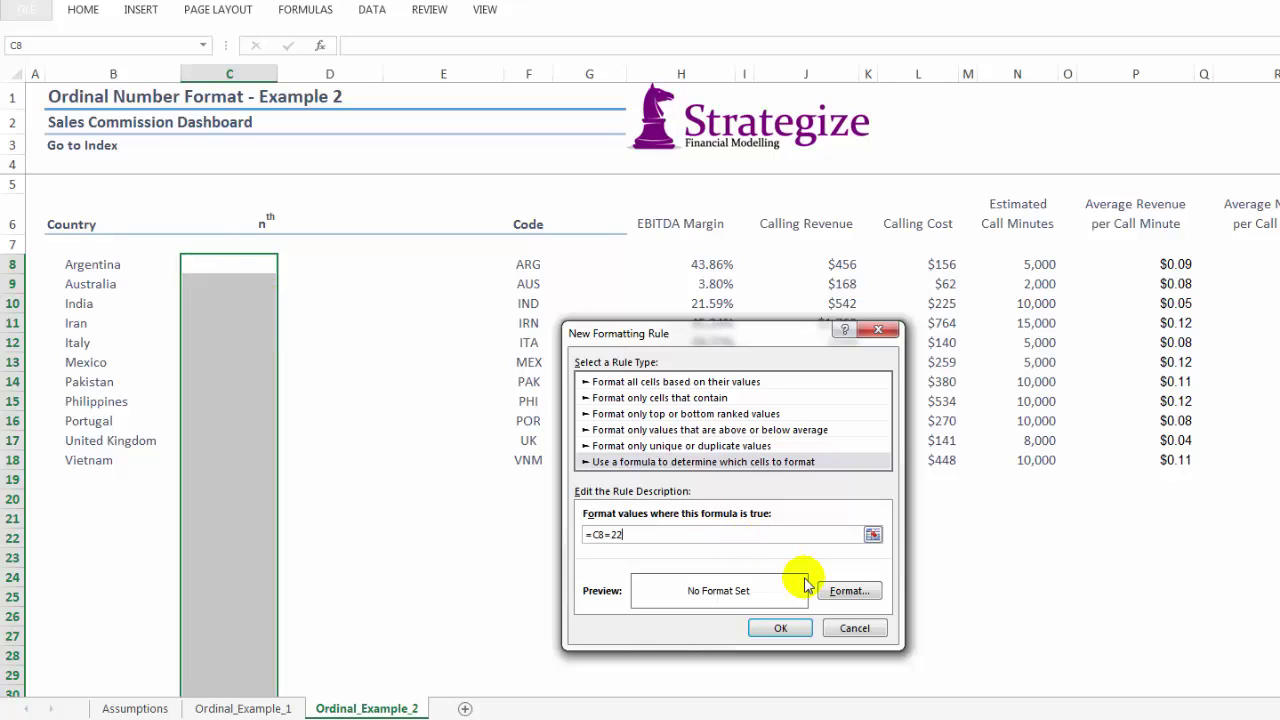
- Assign the existing custom number format #,##0"st" to the =C8=21 rule and save the rule
left_click(845, 592)
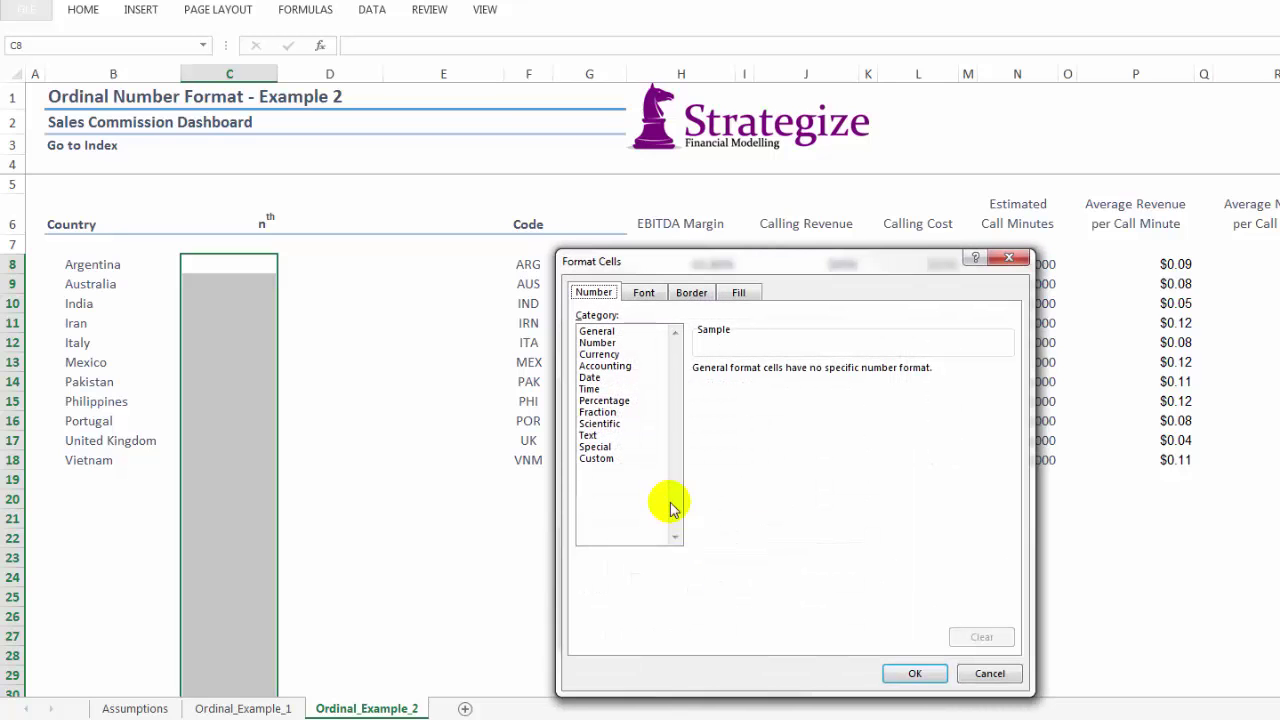
left_click(600, 458)
left_click_drag(1004, 421, 1006, 505)
left_click(737, 484)
left_click(905, 673)
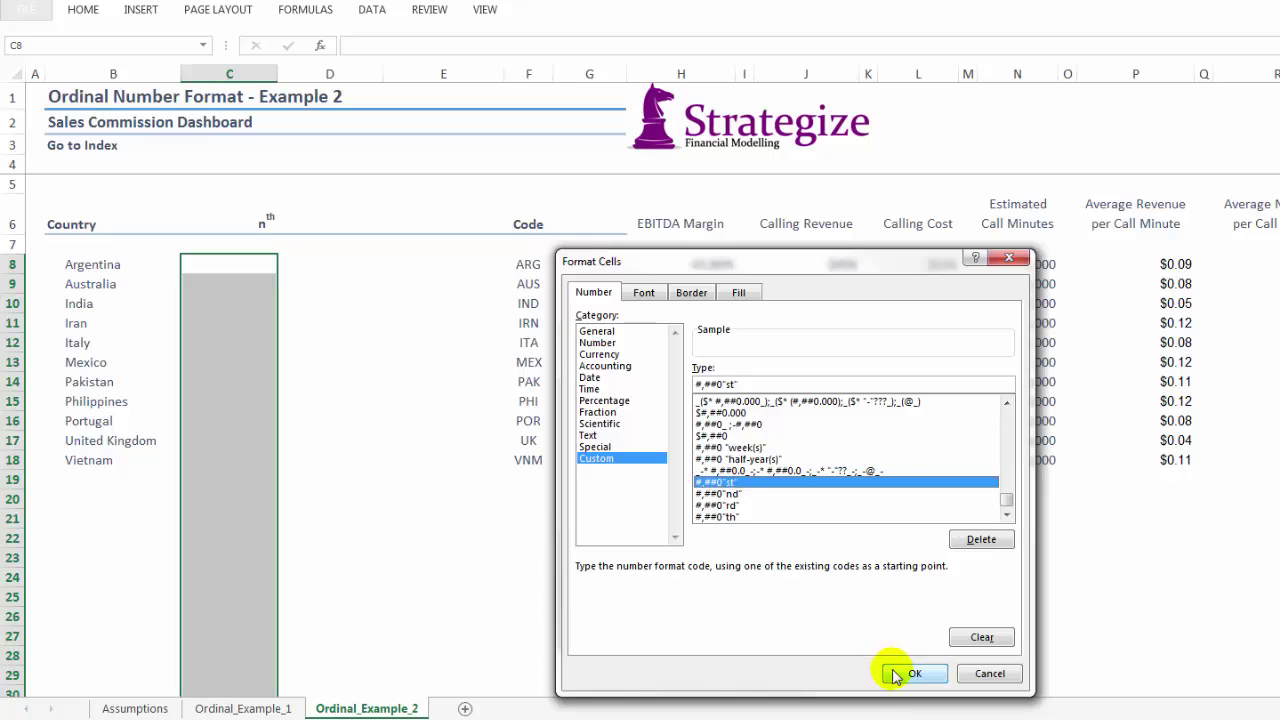
left_click(780, 628)
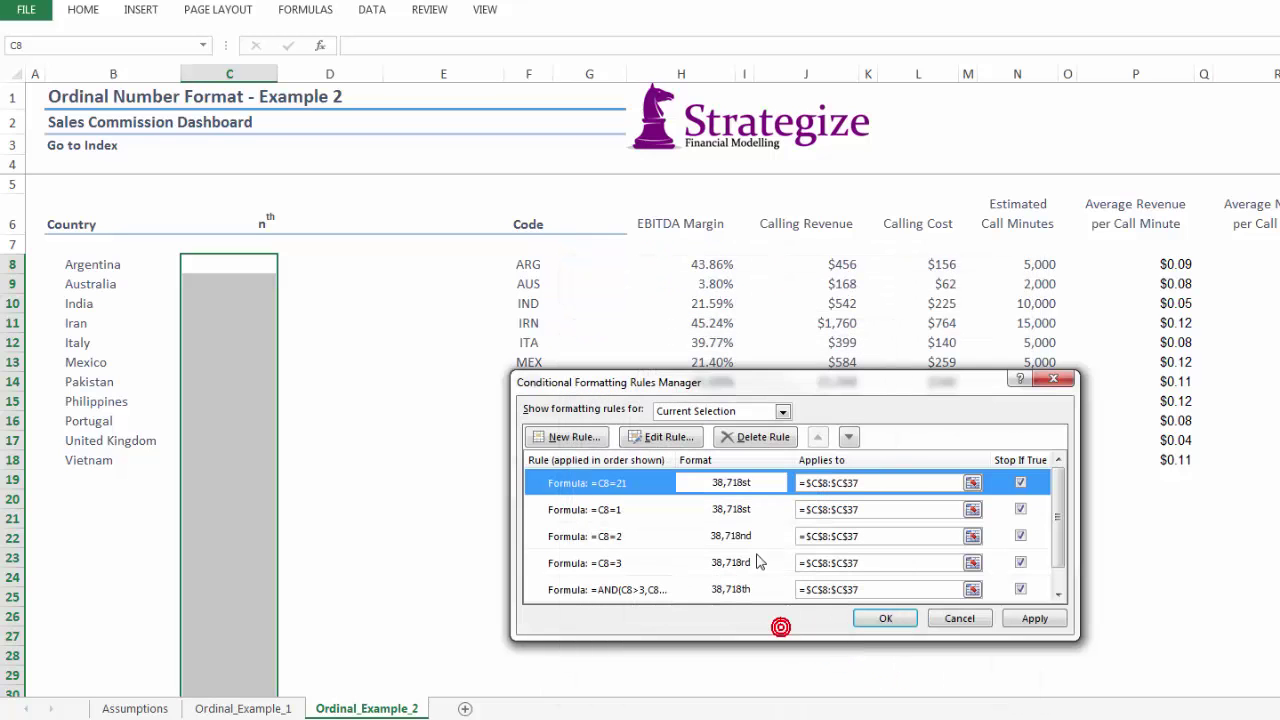
- Reorder the rules so that the =C8=21 rule comes last, below the =AND(C8>3,C8<21) rule
left_click(848, 437)
left_click(848, 437)
left_click(848, 437)
left_click(848, 437)
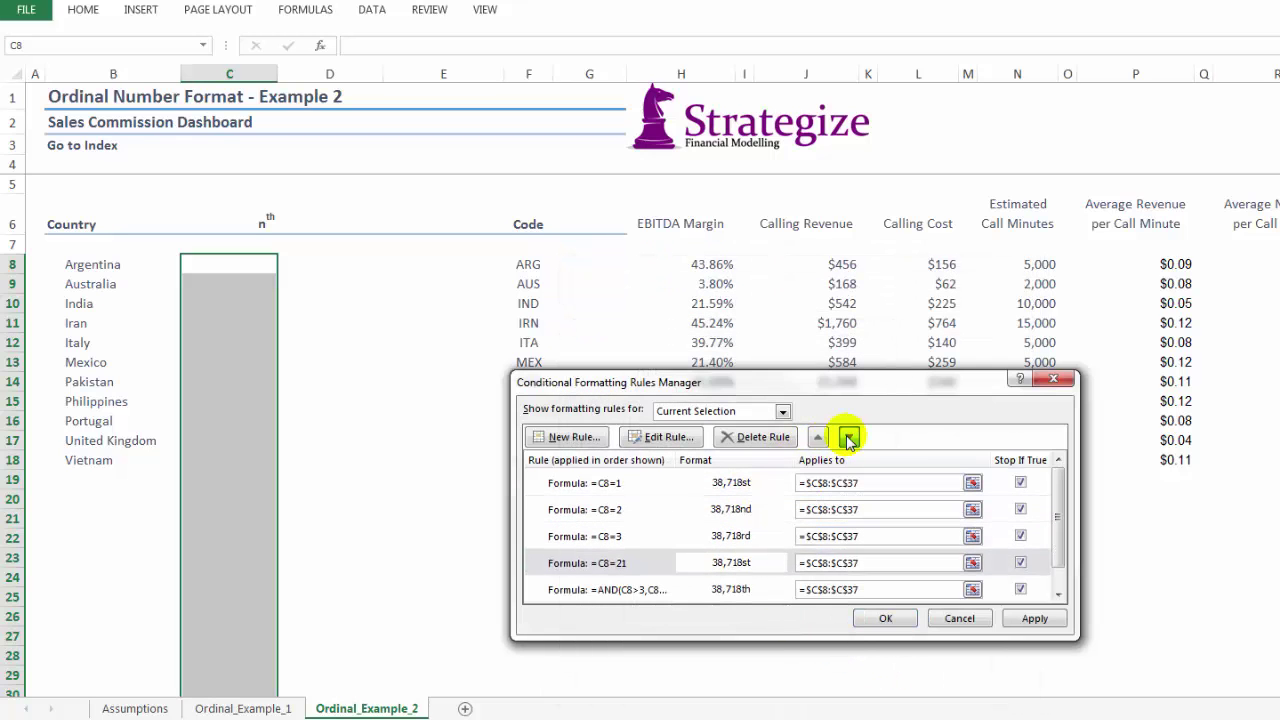
left_click(848, 437)
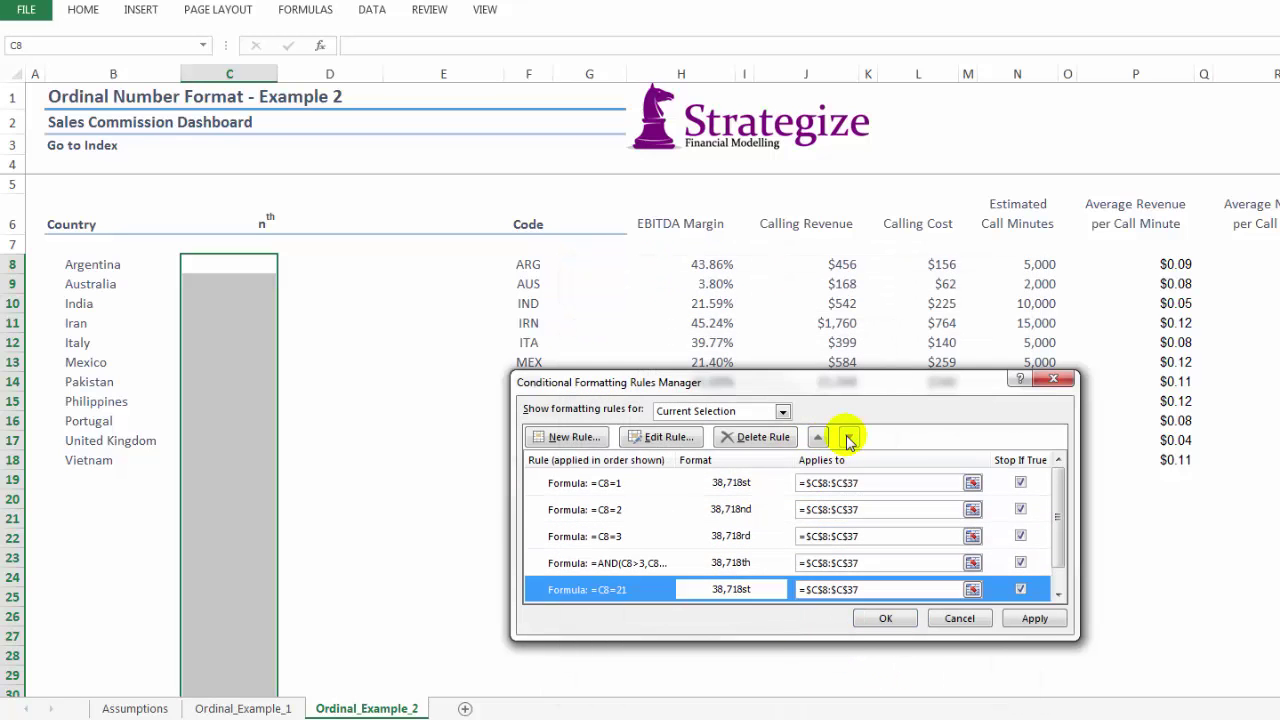
- Add another formula-based formatting rule for the nth column with the condition =C8=22
left_click(573, 437)
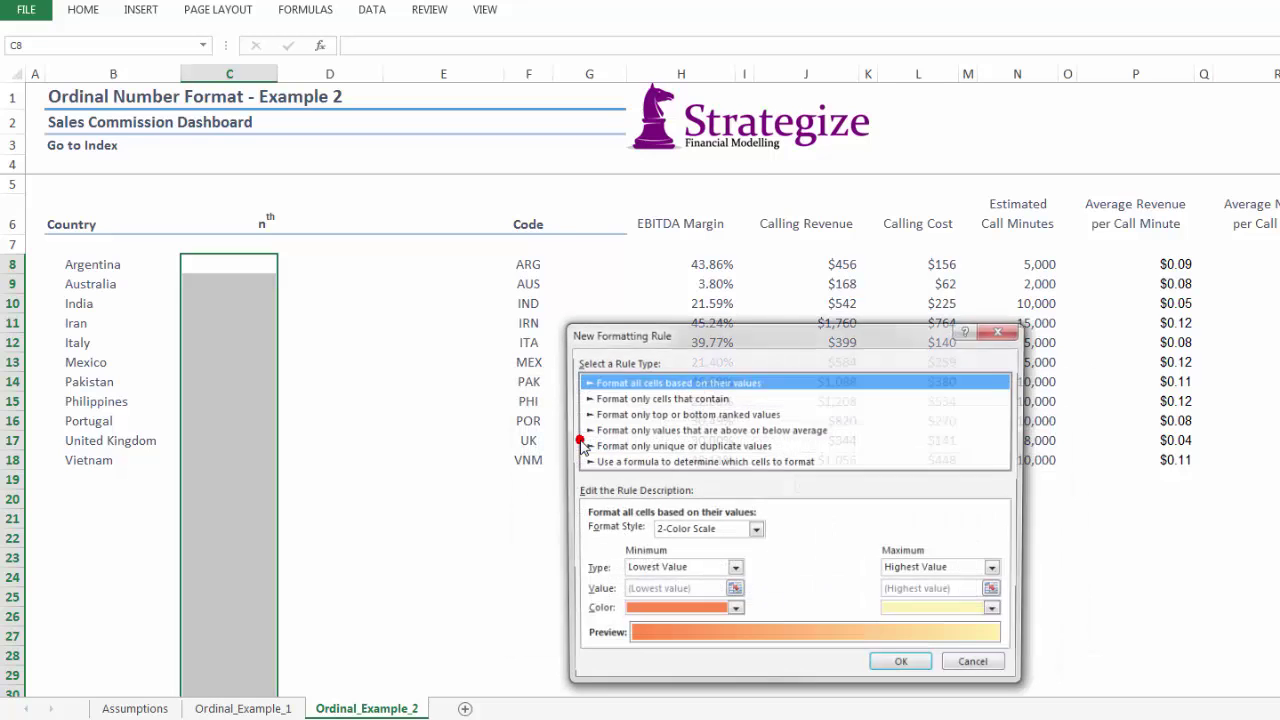
left_click(603, 462)
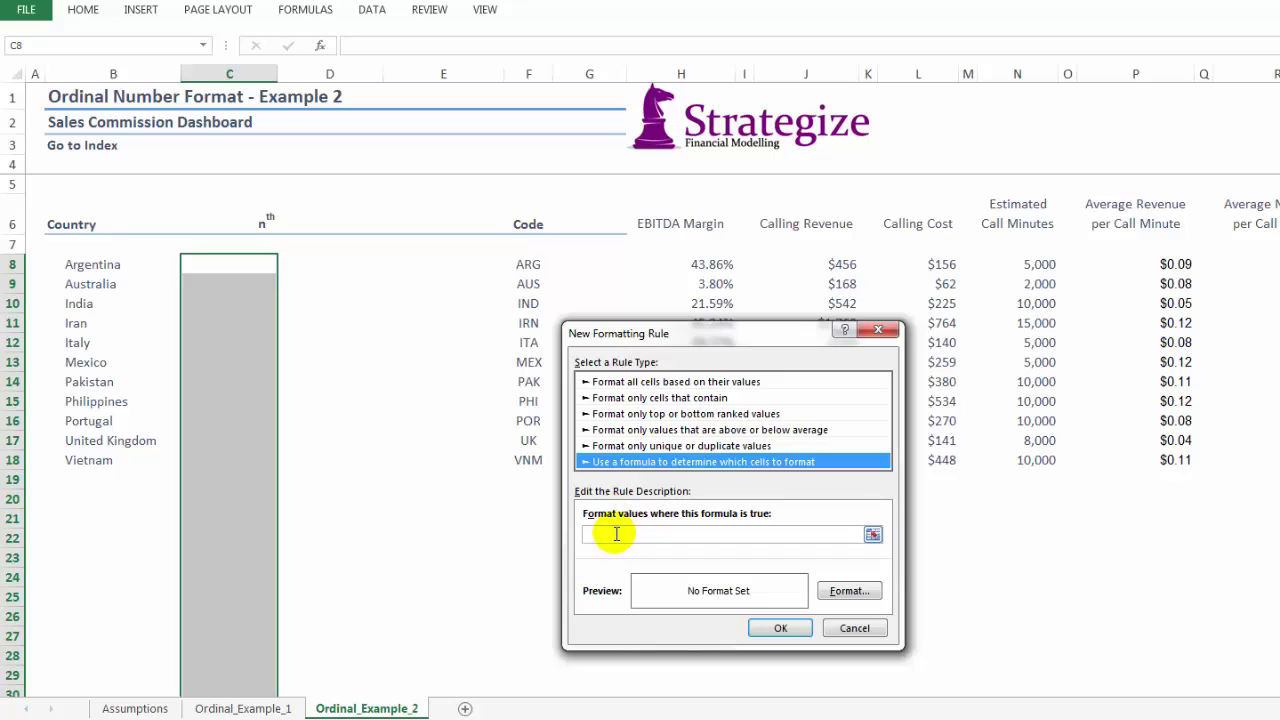
left_click(608, 533)
type("=")
left_click(245, 277)
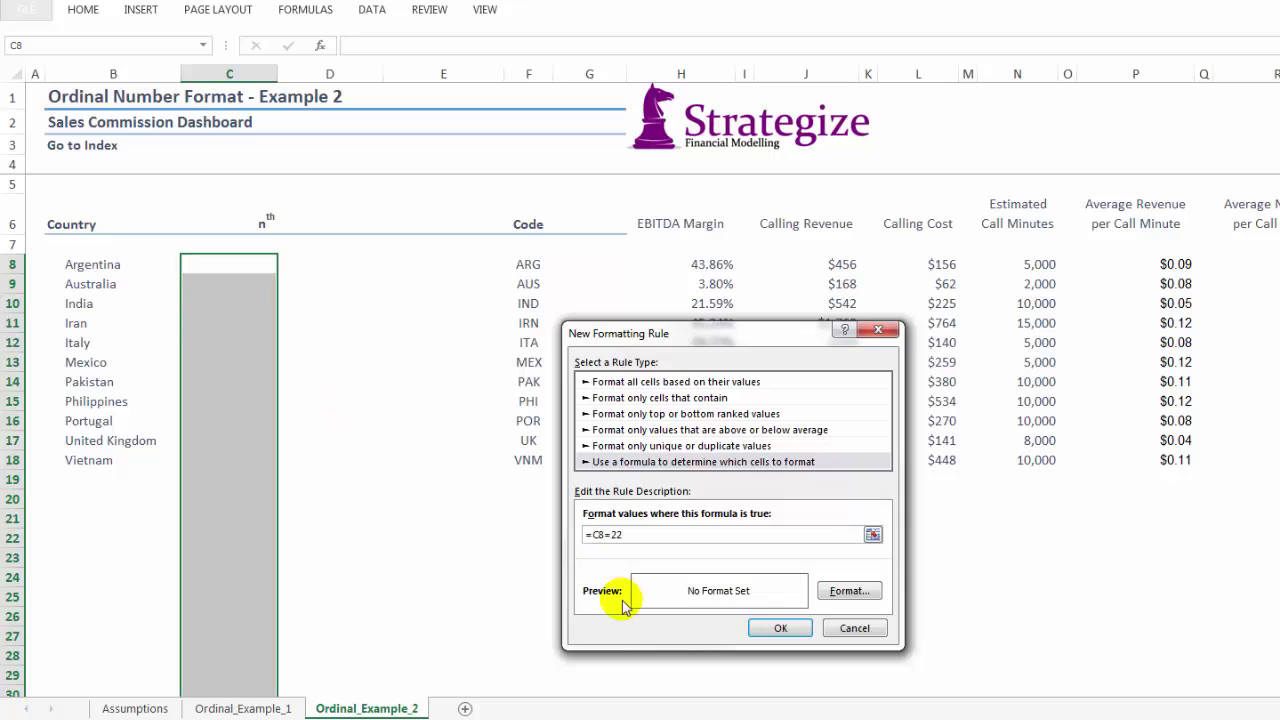
- Assign the existing custom number format #,##0"nd" to the =C8=22 rule and save the rule
left_click(835, 591)
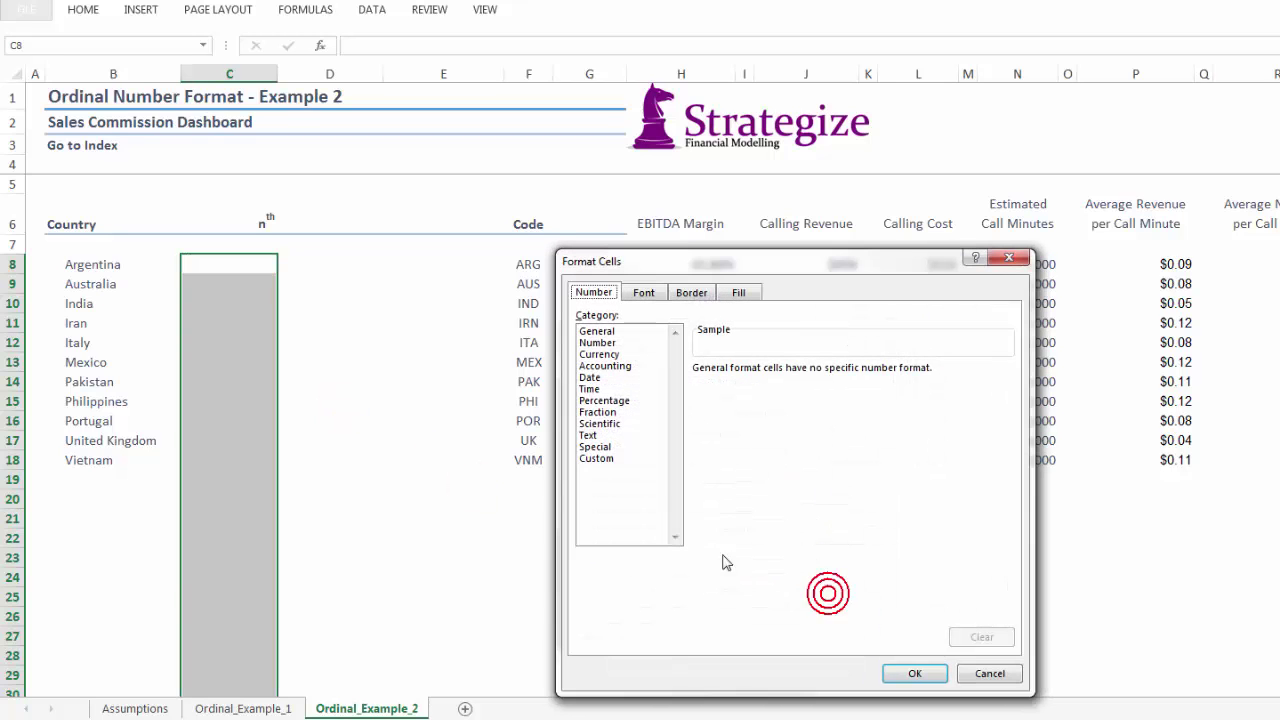
left_click(601, 462)
left_click_drag(1006, 423, 1007, 522)
left_click(728, 493)
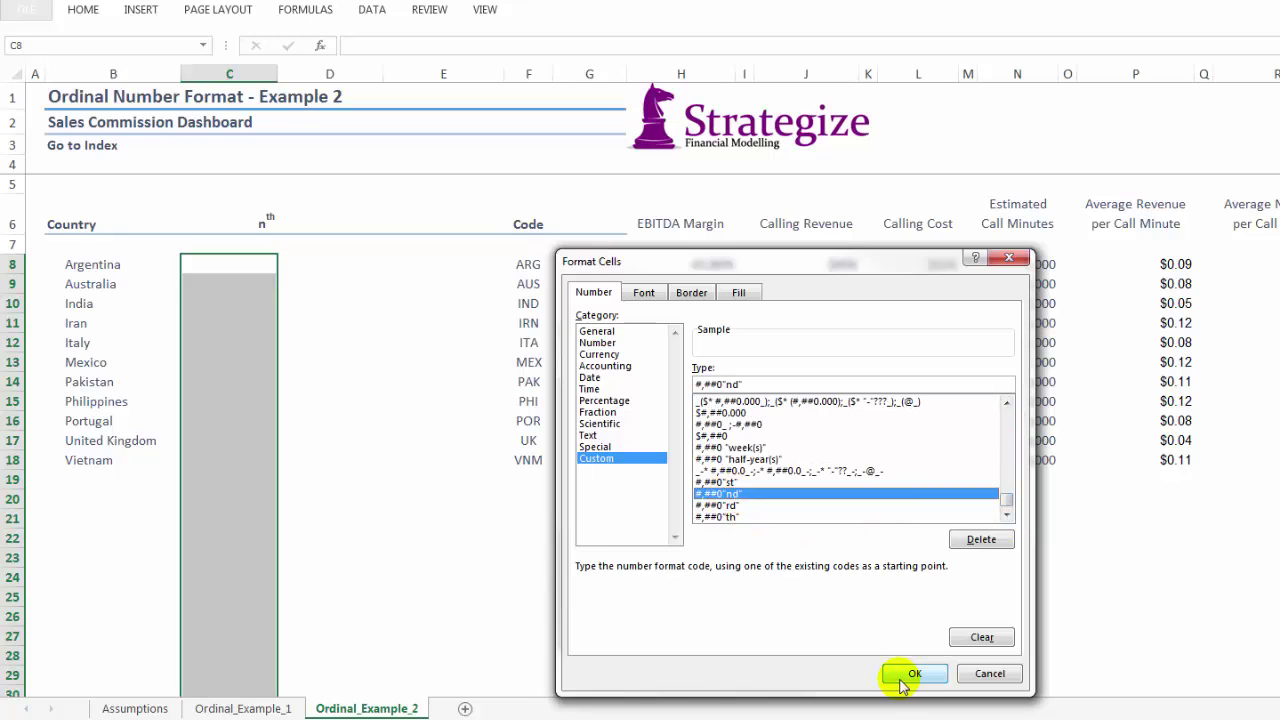
left_click(905, 673)
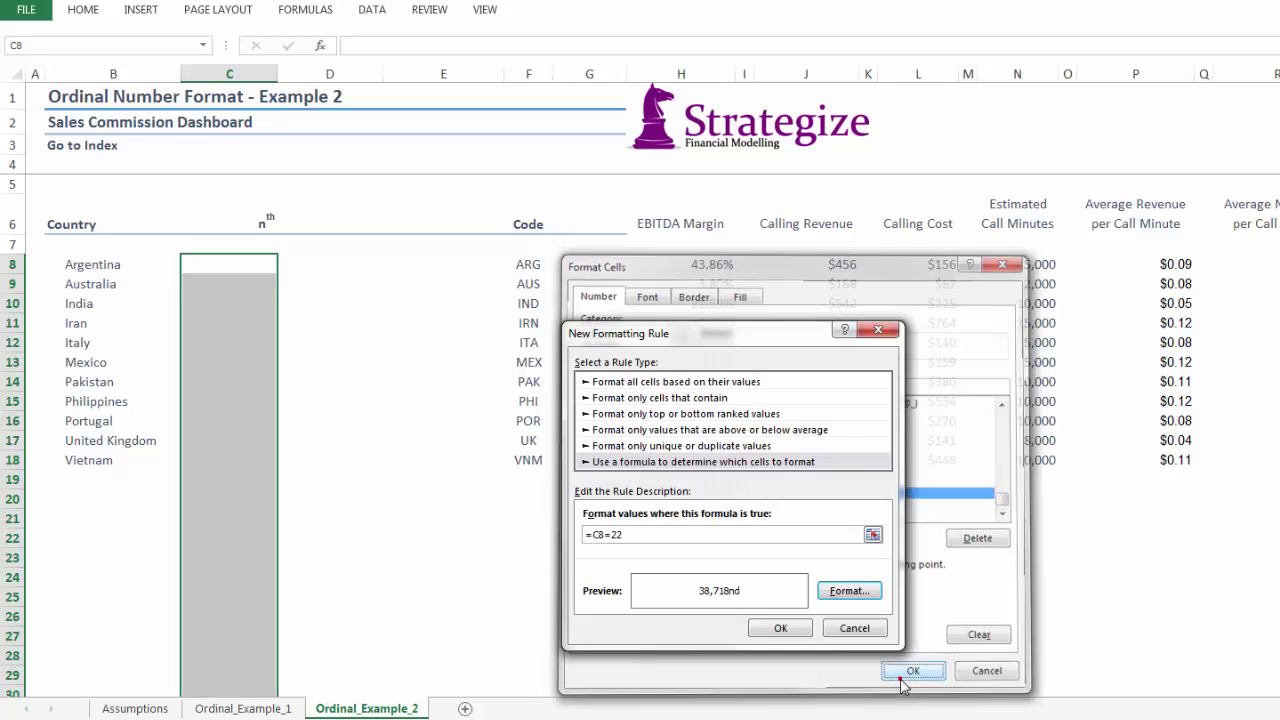
left_click(768, 628)
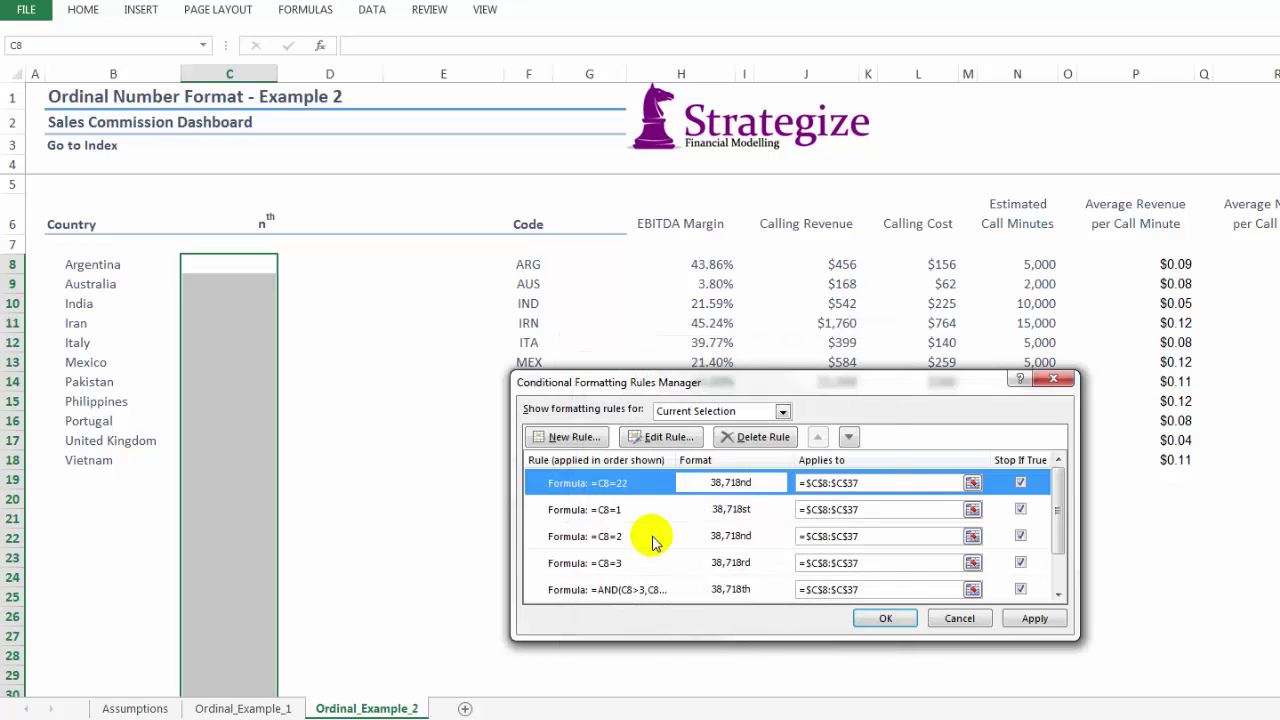
- Reorder the rules so that the =C8=22 rule comes last, below the =C8=21 rule
left_click(848, 437)
left_click(848, 437)
left_click(848, 437)
left_click(848, 437)
left_click(848, 437)
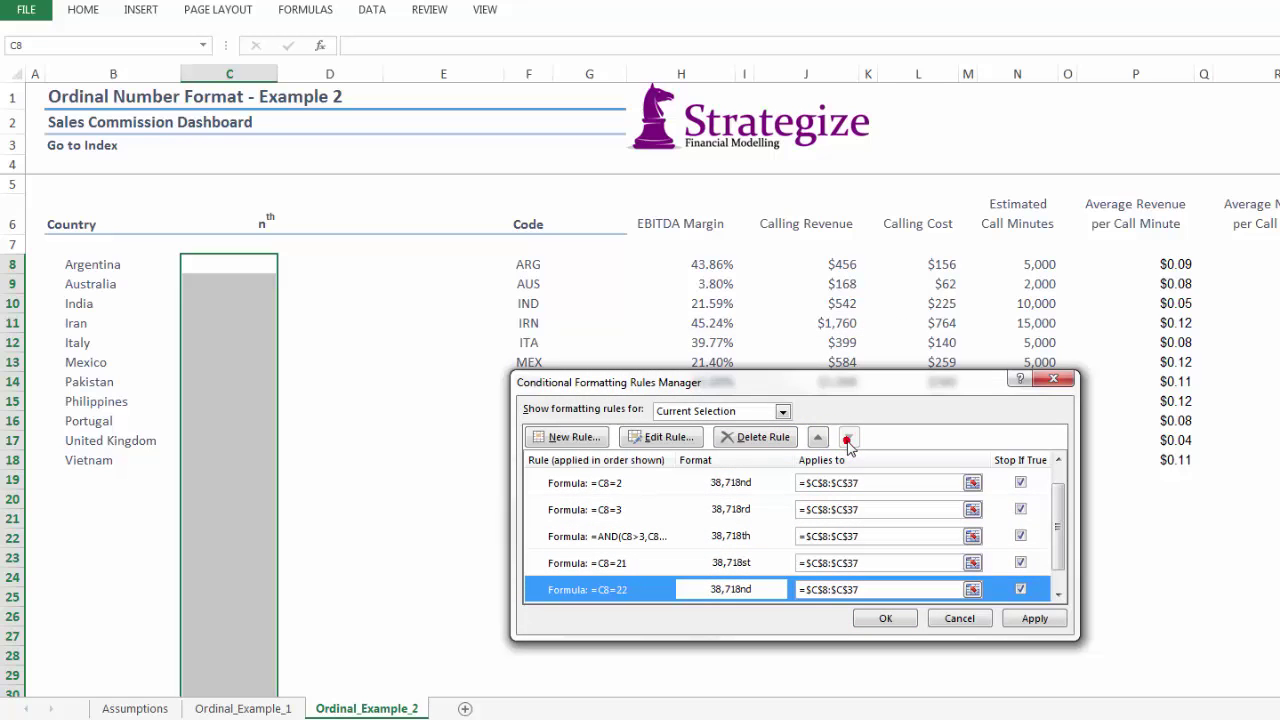
left_click(1058, 594)
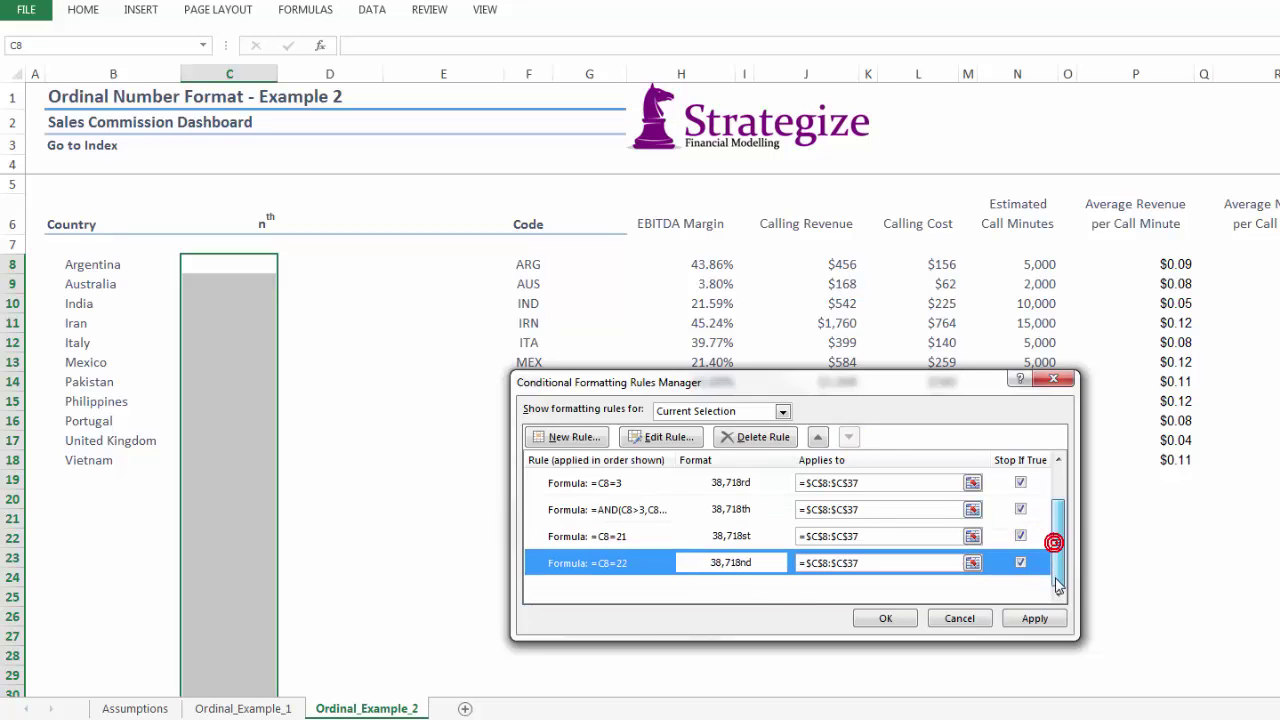
- Add a new formula-based formatting rule for the nth column with the condition =C8=23
left_click(557, 440)
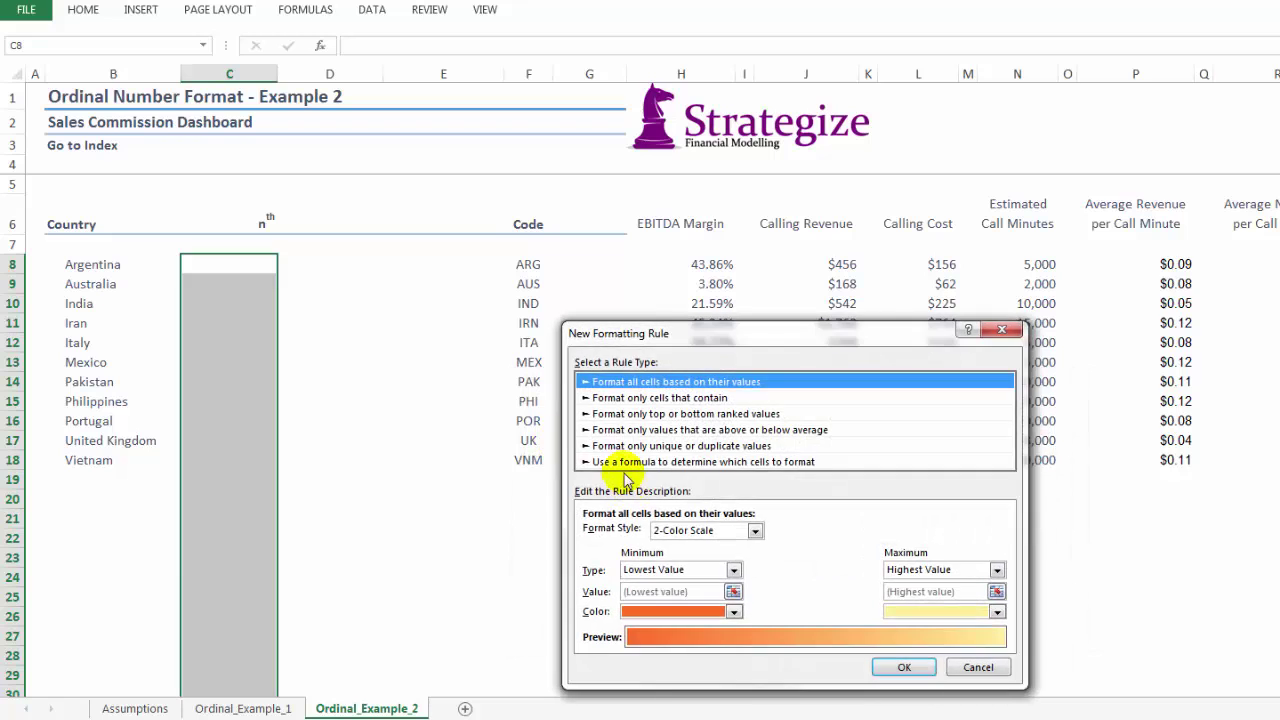
left_click(619, 463)
left_click(619, 536)
type("=")
left_click(245, 266)
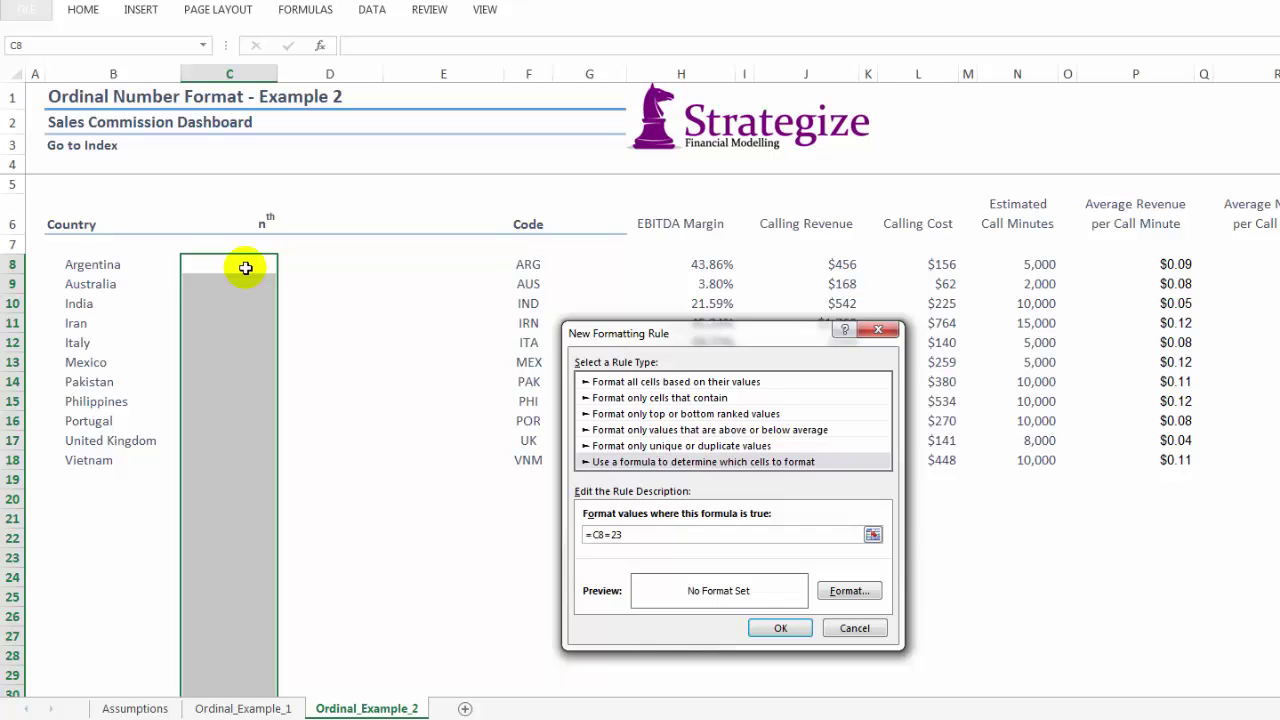
- Assign the existing custom number format #,##0"rd" to the =C8=23 rule and save the rule
left_click(845, 591)
left_click(598, 458)
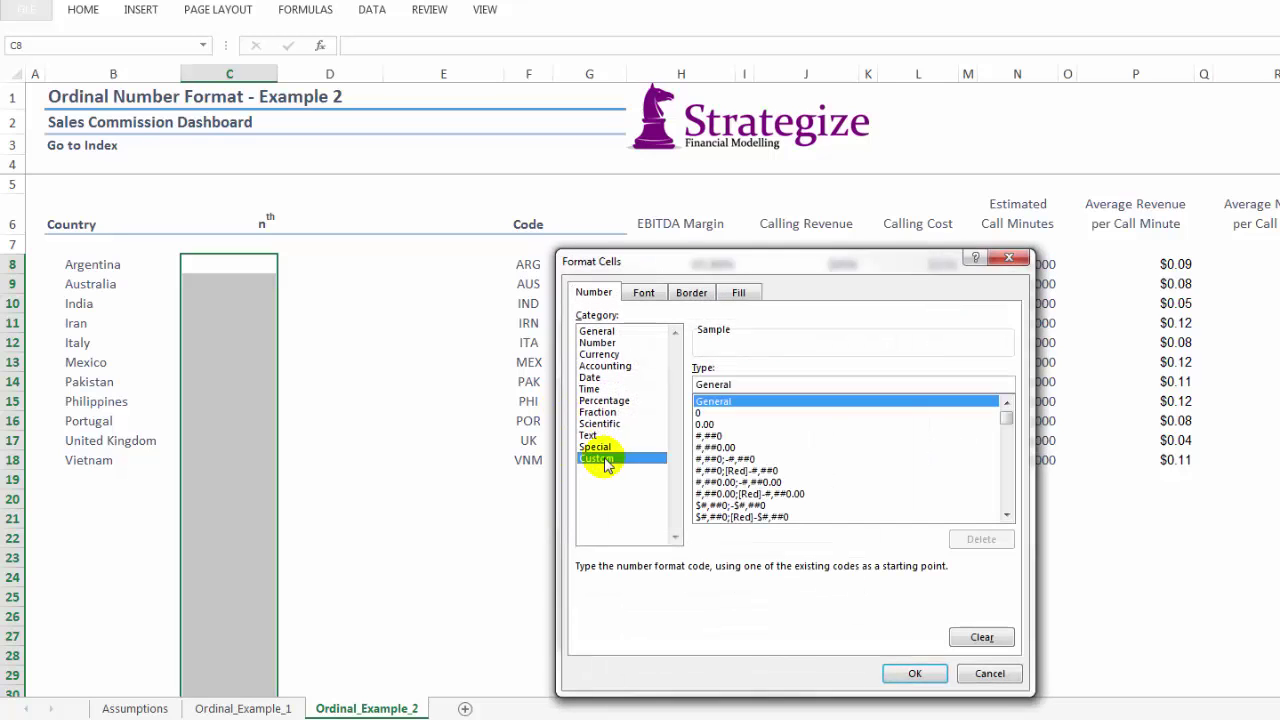
left_click_drag(1006, 420, 1006, 508)
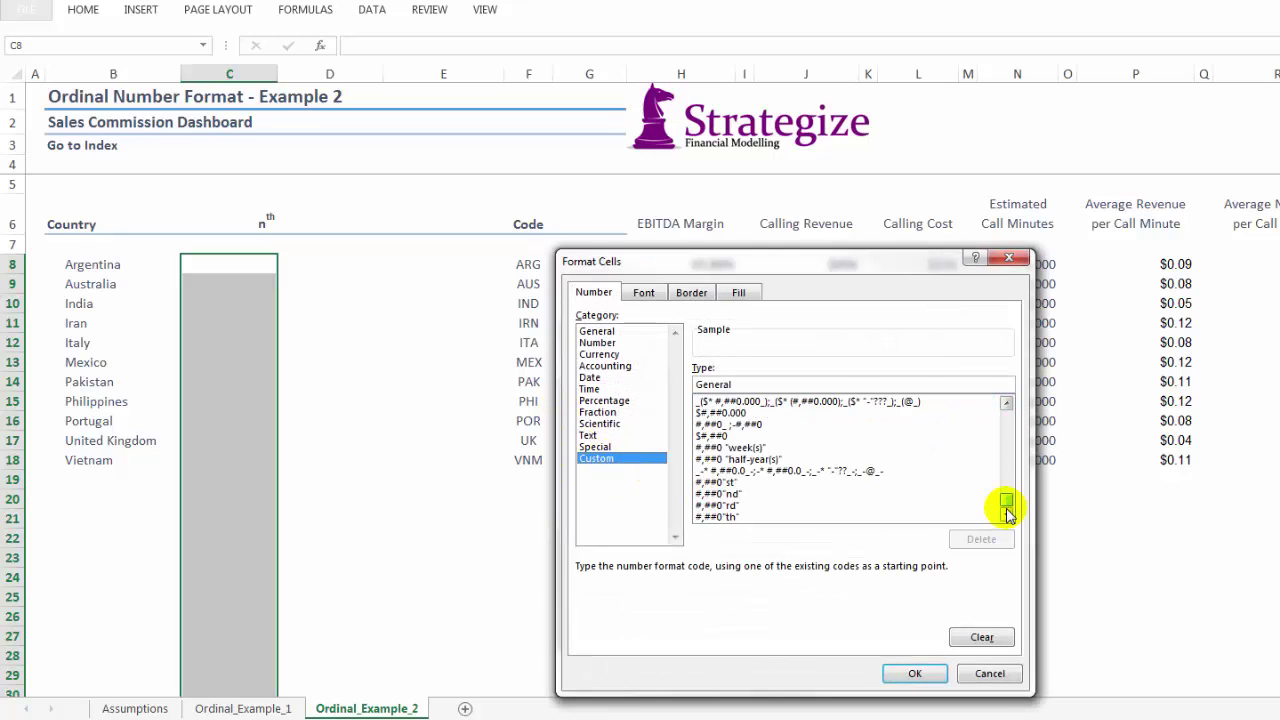
left_click(706, 506)
left_click(910, 673)
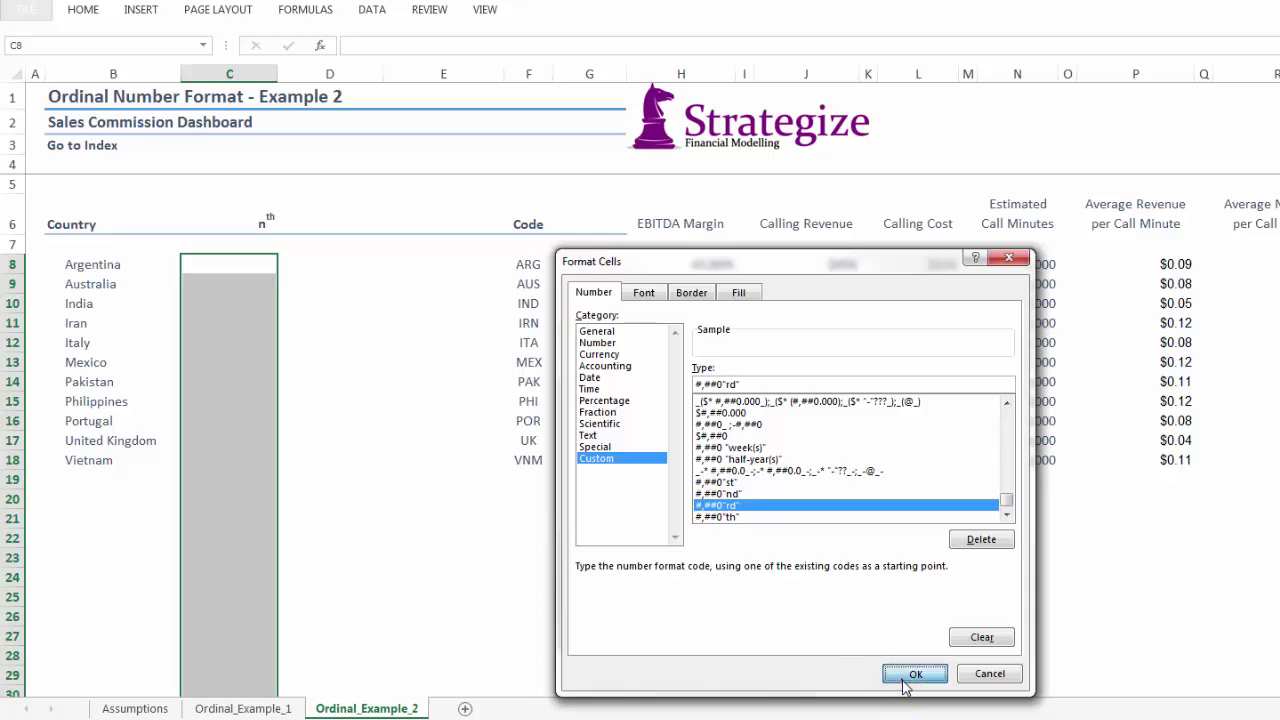
left_click(778, 629)
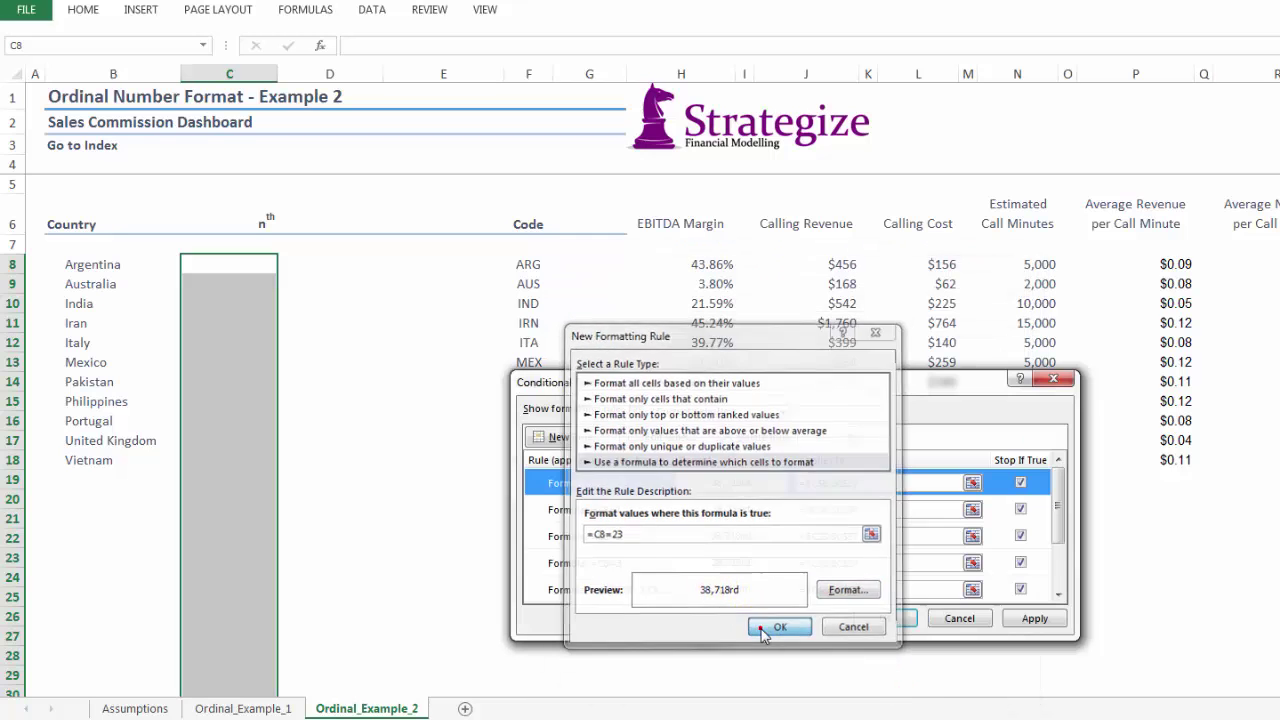
- Reorder the rules so that the =C8=23 rule comes last, below the =C8=22 rule
left_click(848, 437)
left_click(848, 437)
left_click(848, 437)
left_click(848, 437)
left_click(848, 437)
left_click(848, 437)
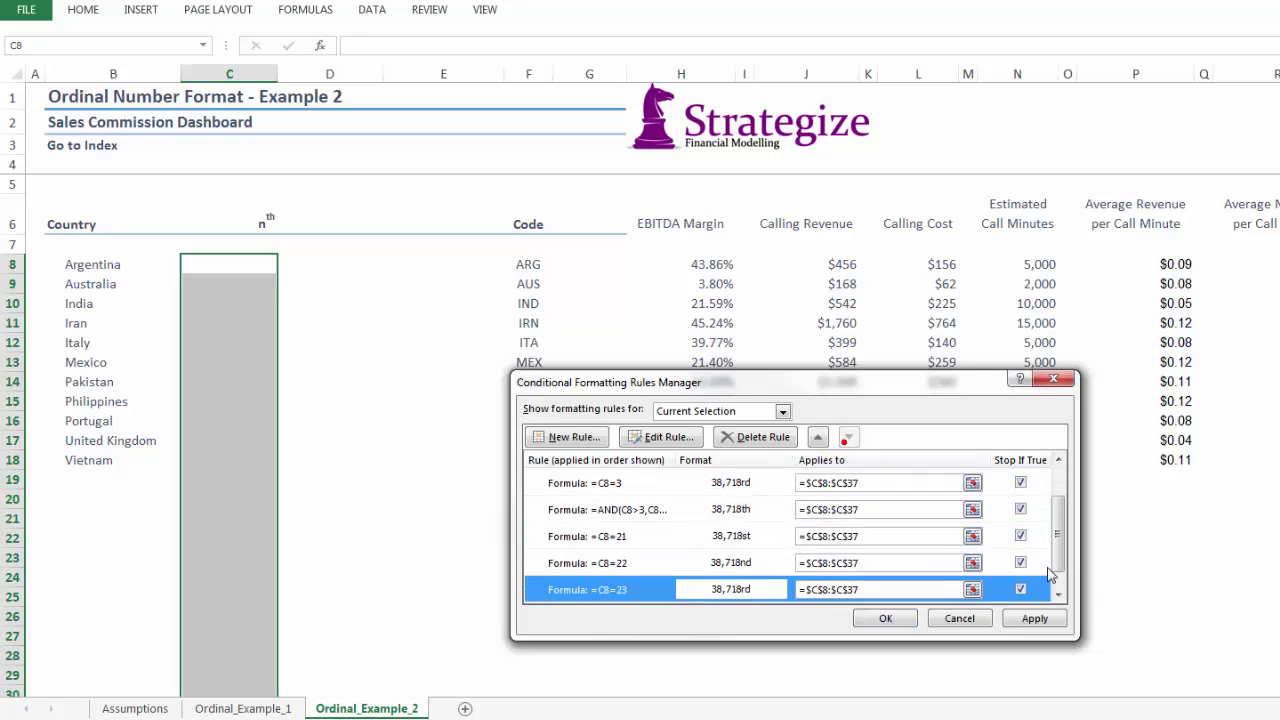
left_click_drag(1058, 533, 1058, 557)
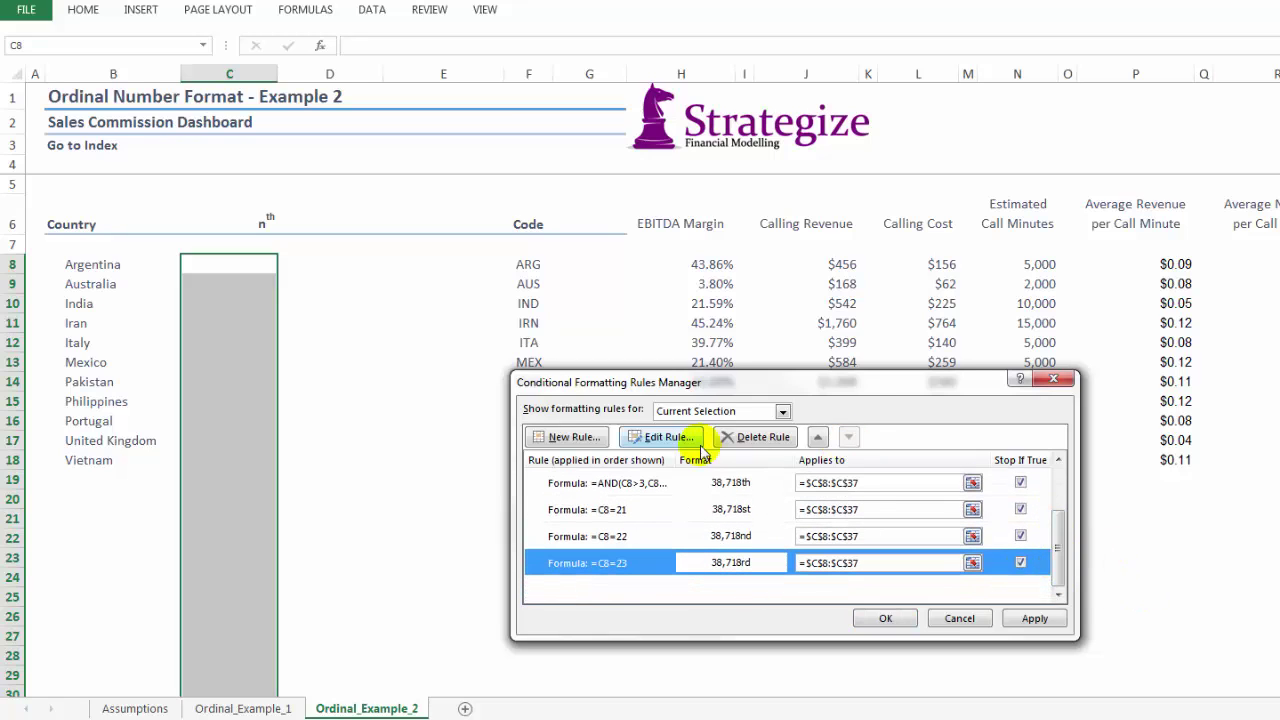
- Add a formula-based formatting rule for the nth column using an AND condition that combines C8>23 with a second test on C8
left_click(590, 439)
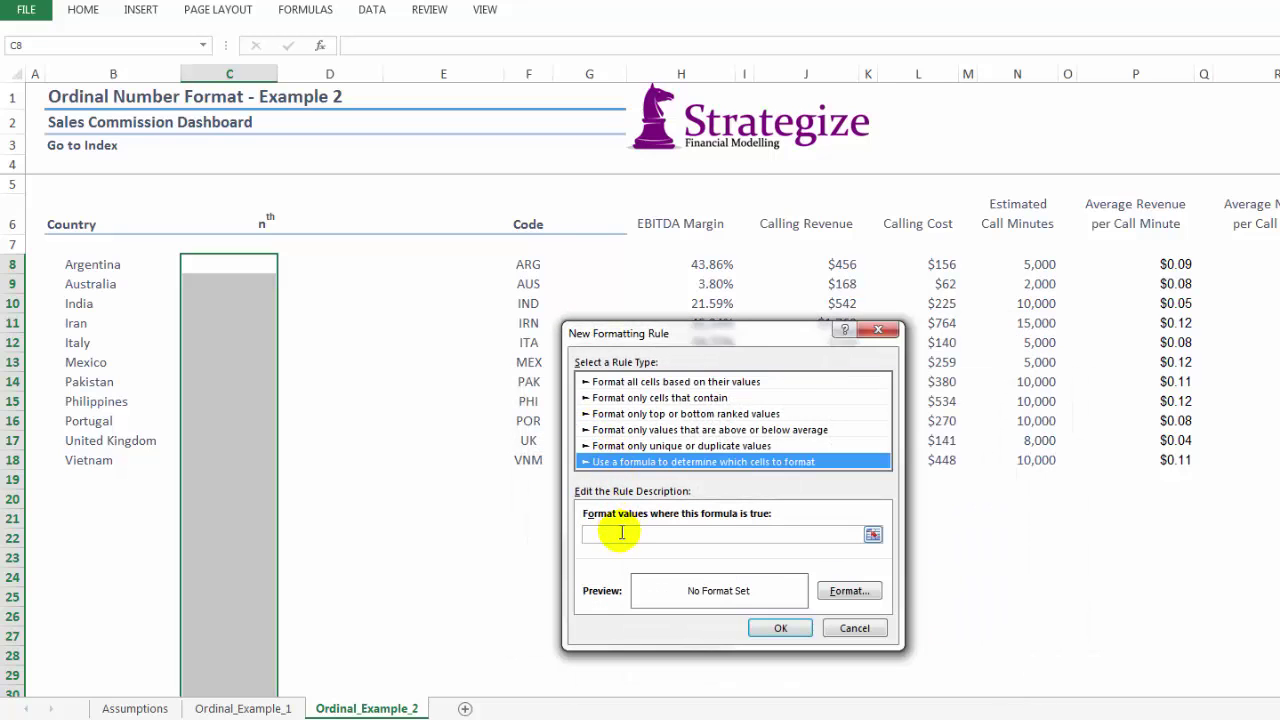
left_click(620, 533)
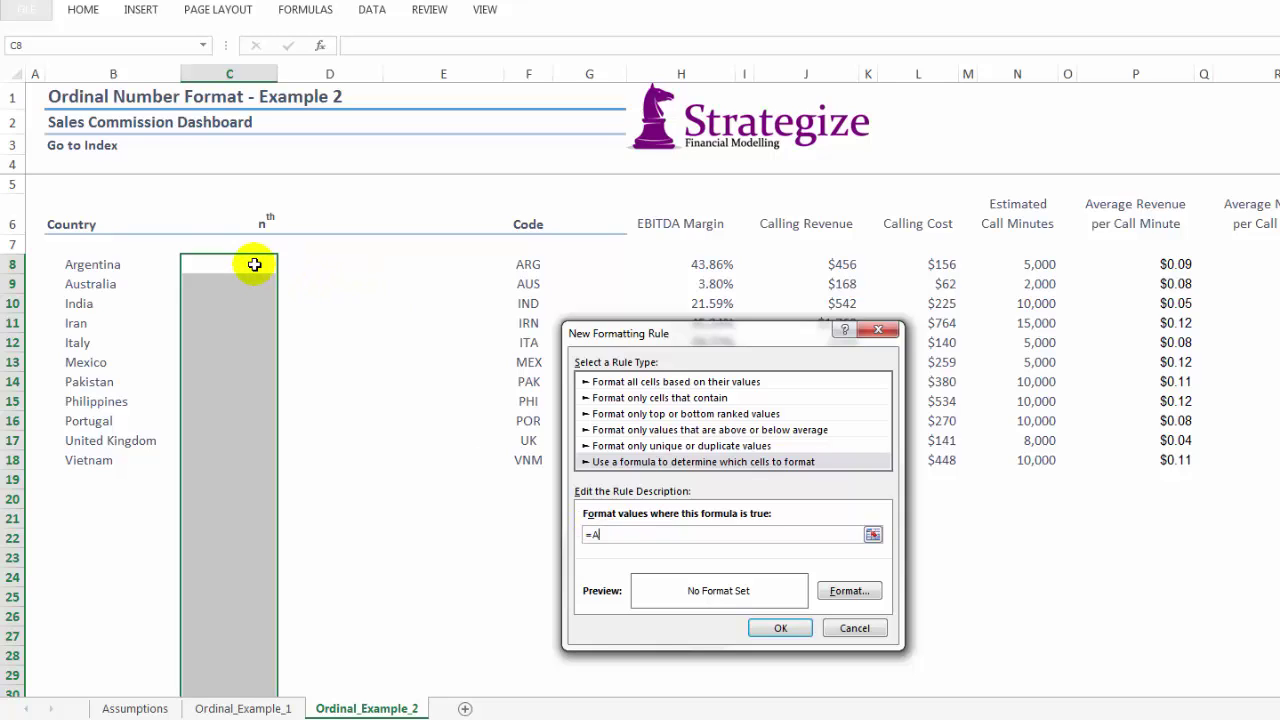
left_click(254, 264)
left_click(254, 264)
key("F4")
left_click(254, 264)
- Assign the existing custom number format #,##0"th" to the AND rule for values above 23 and save the rule
left_click(849, 590)
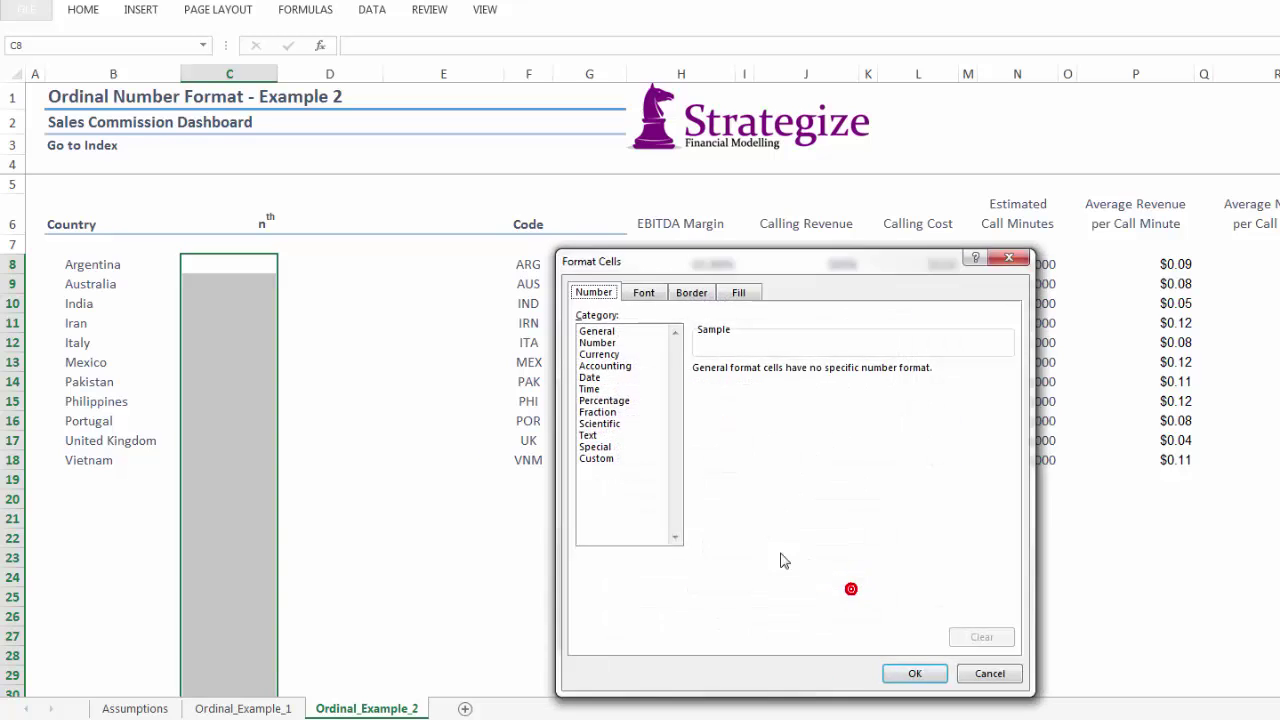
left_click(598, 458)
left_click_drag(1008, 425, 1015, 545)
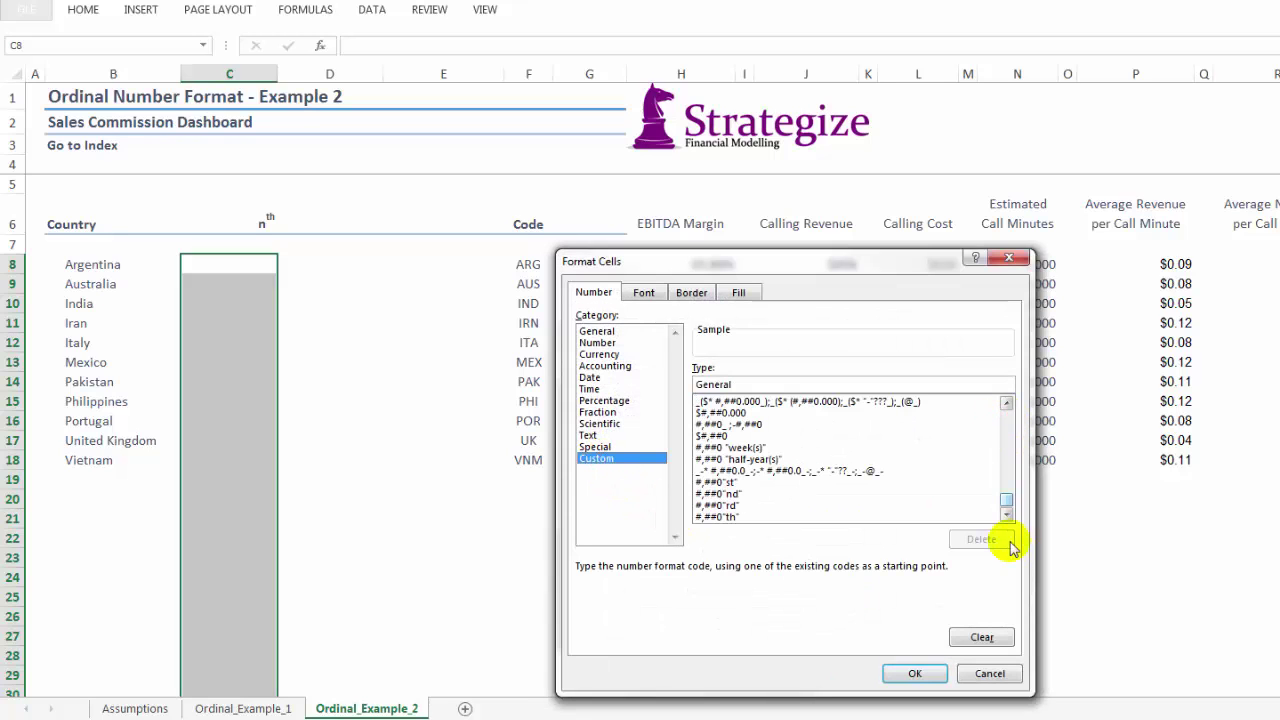
left_click(714, 516)
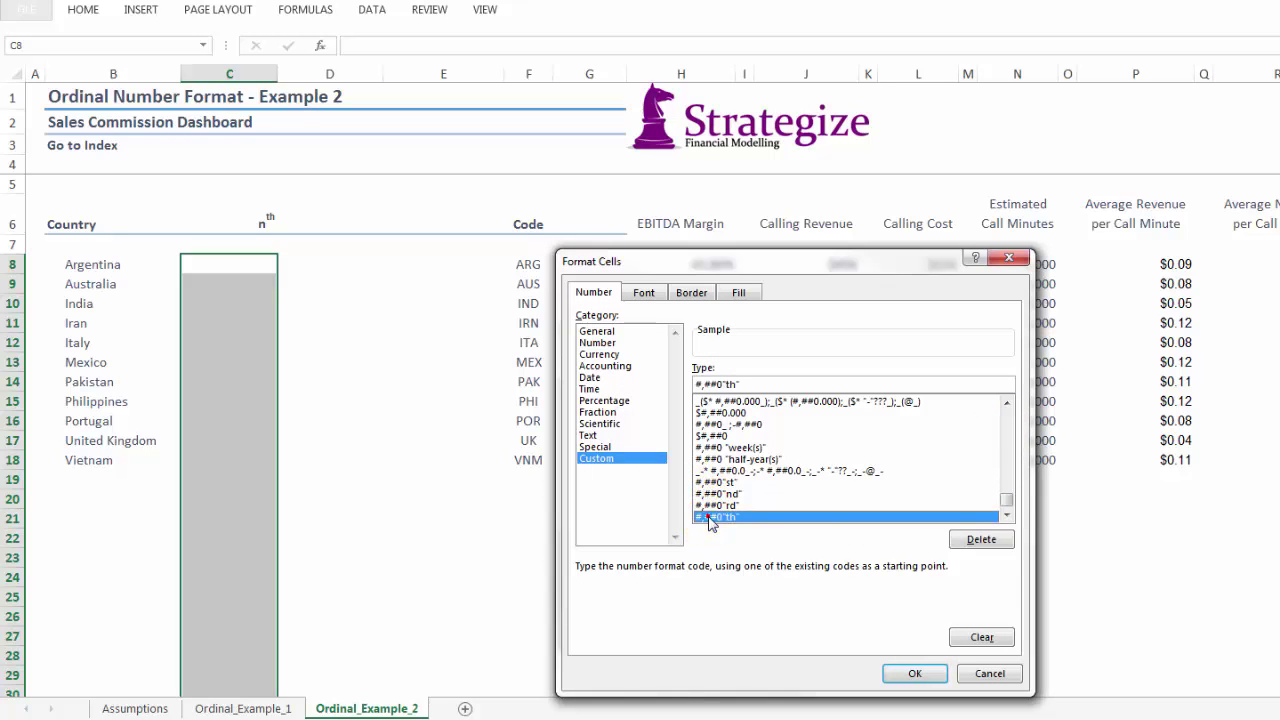
left_click(898, 674)
left_click(788, 630)
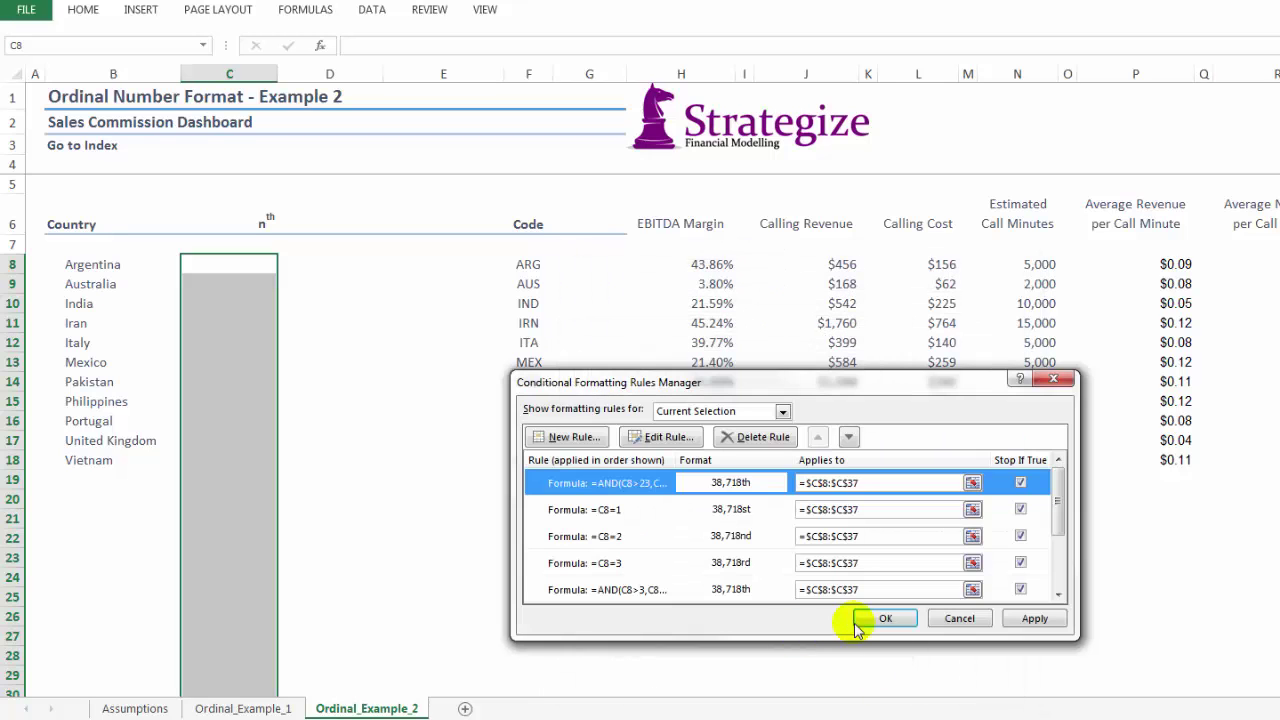
- Move the AND rule for values above 23 to the end, below the =C8=23 rule, and apply the whole rule set
left_click(848, 437)
left_click(848, 437)
left_click(848, 437)
left_click(848, 437)
left_click(848, 437)
left_click(848, 437)
left_click(848, 437)
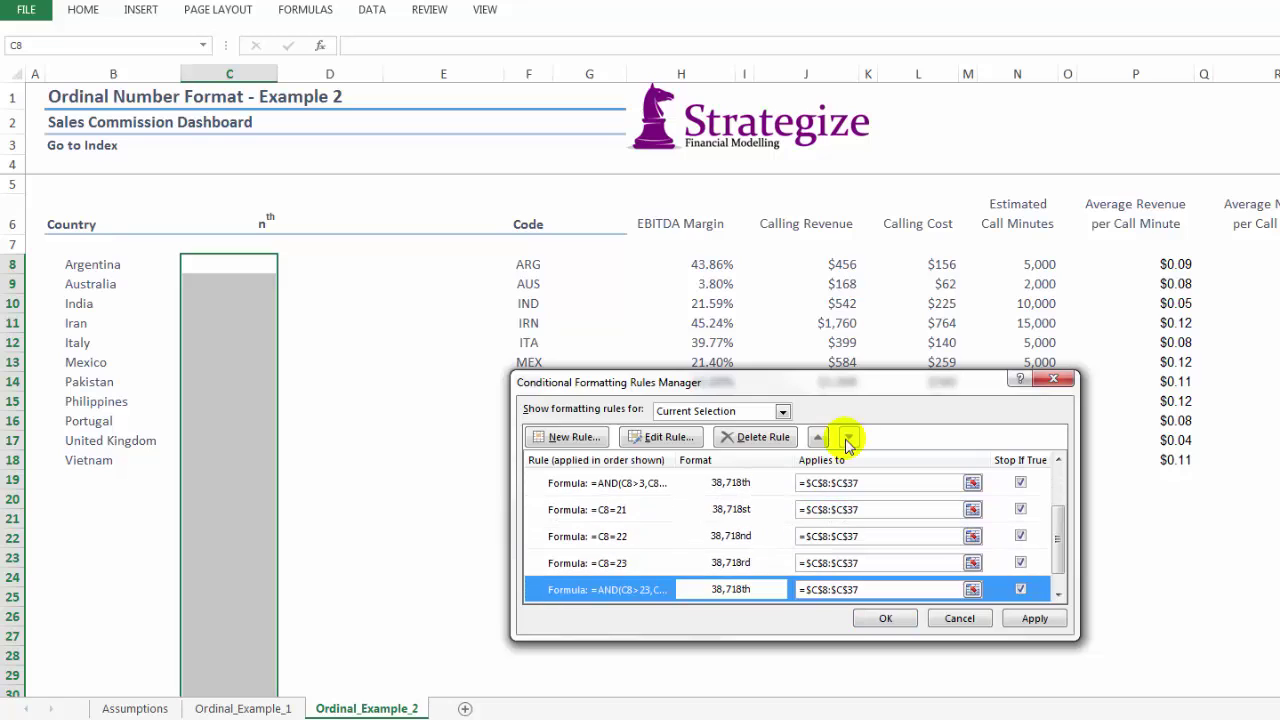
left_click(1058, 568)
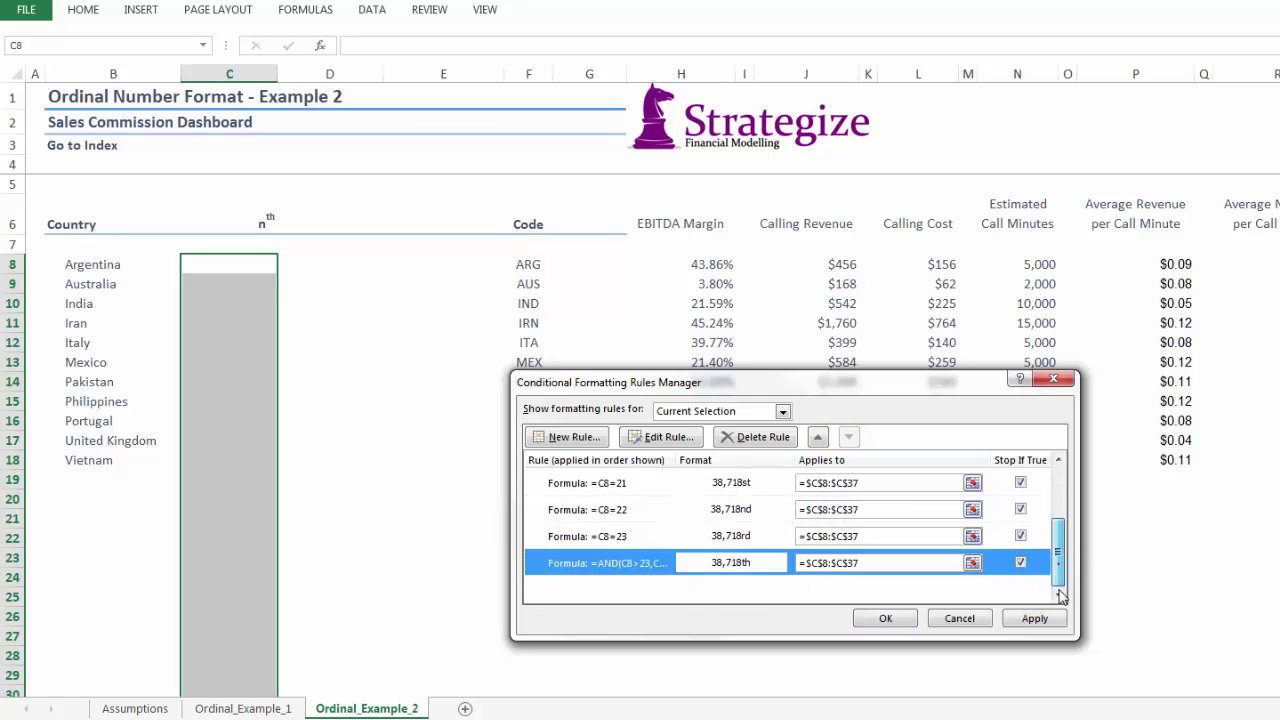
left_click(1036, 618)
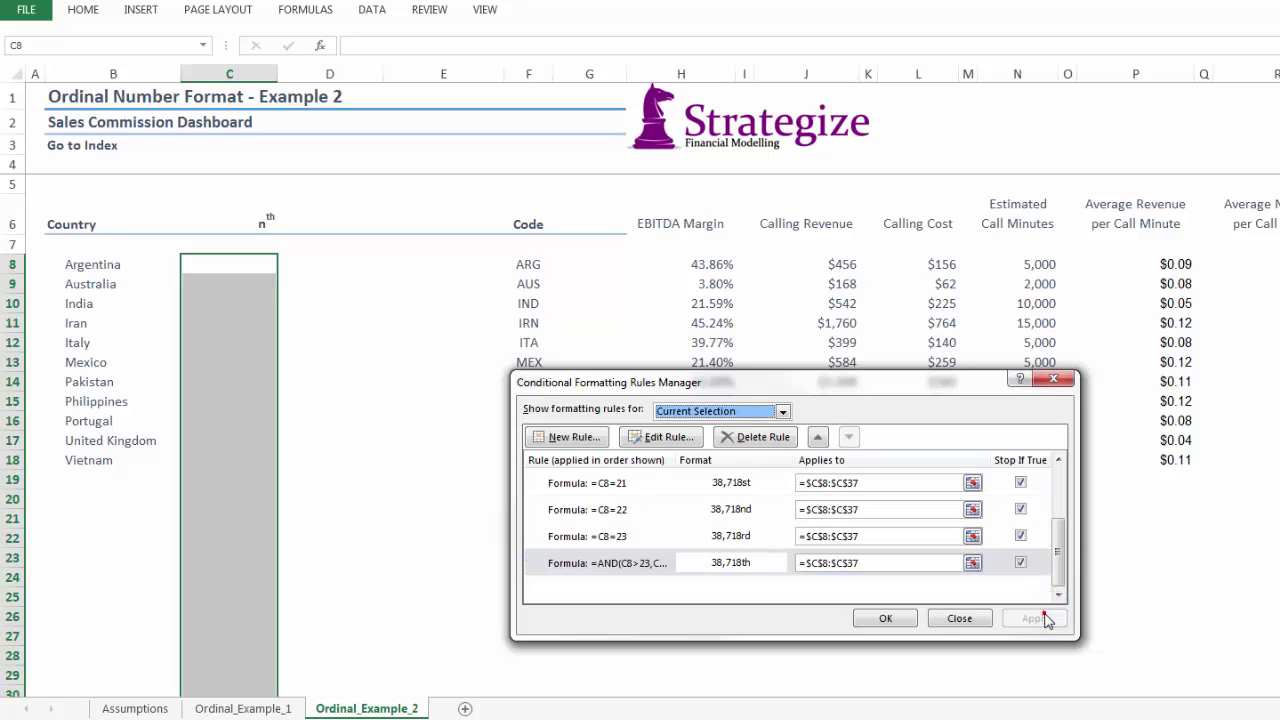
left_click(886, 618)
- Enter 1 in cell C8 and the formula =C8+1 in cell C9
left_click(259, 267)
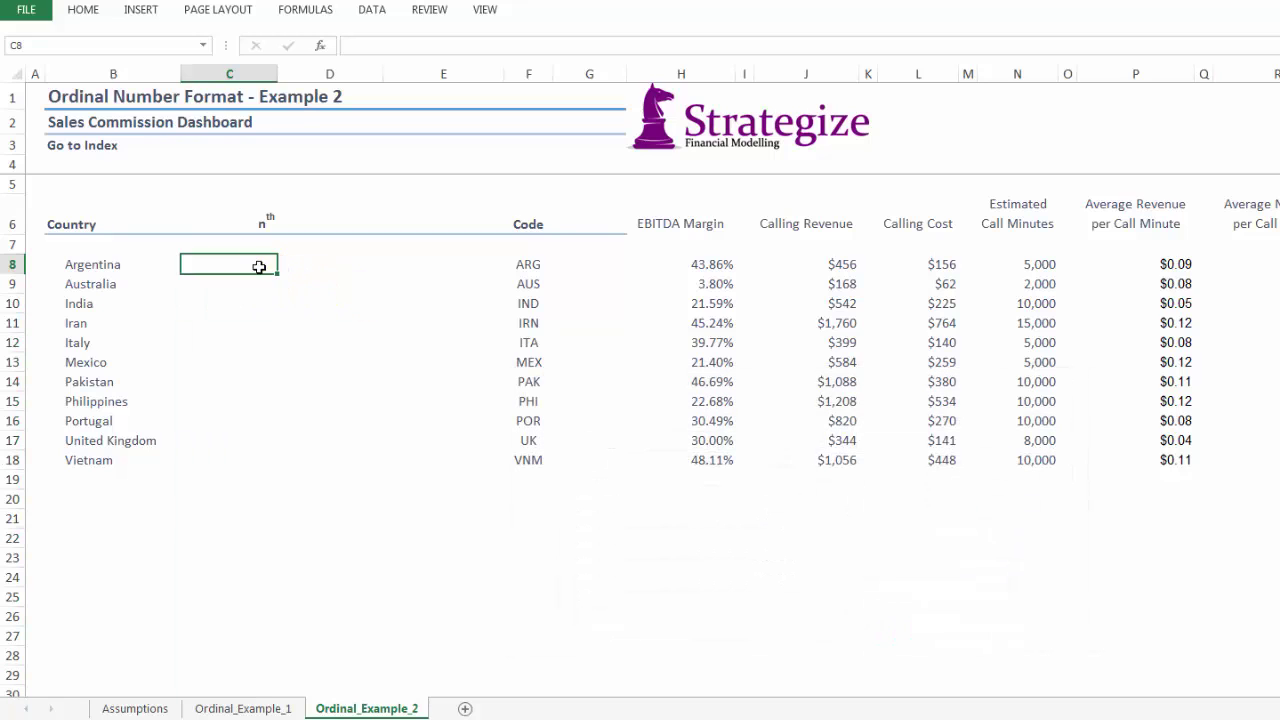
type("1")
key("Return")
type("=")
key("Up")
type("+1")
key("Return")
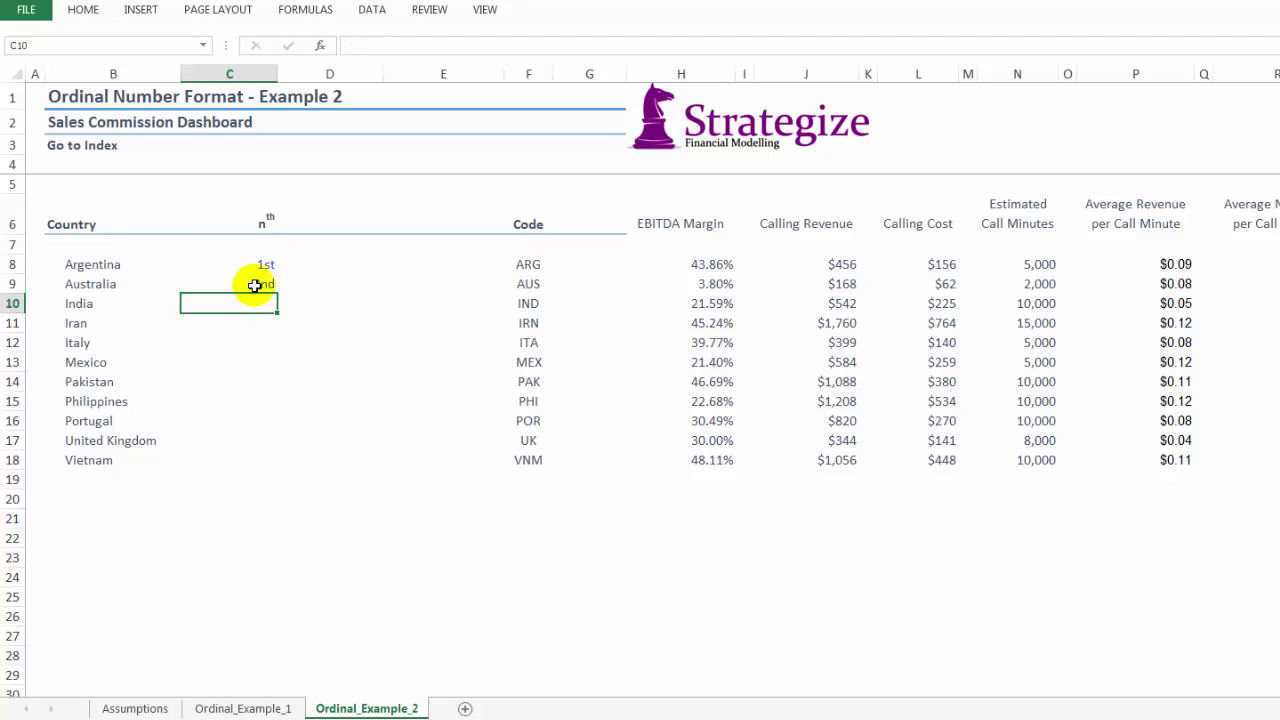
- Fill the C9 formula down the nth column through C30
left_click(255, 286)
left_click_drag(278, 290, 250, 694)
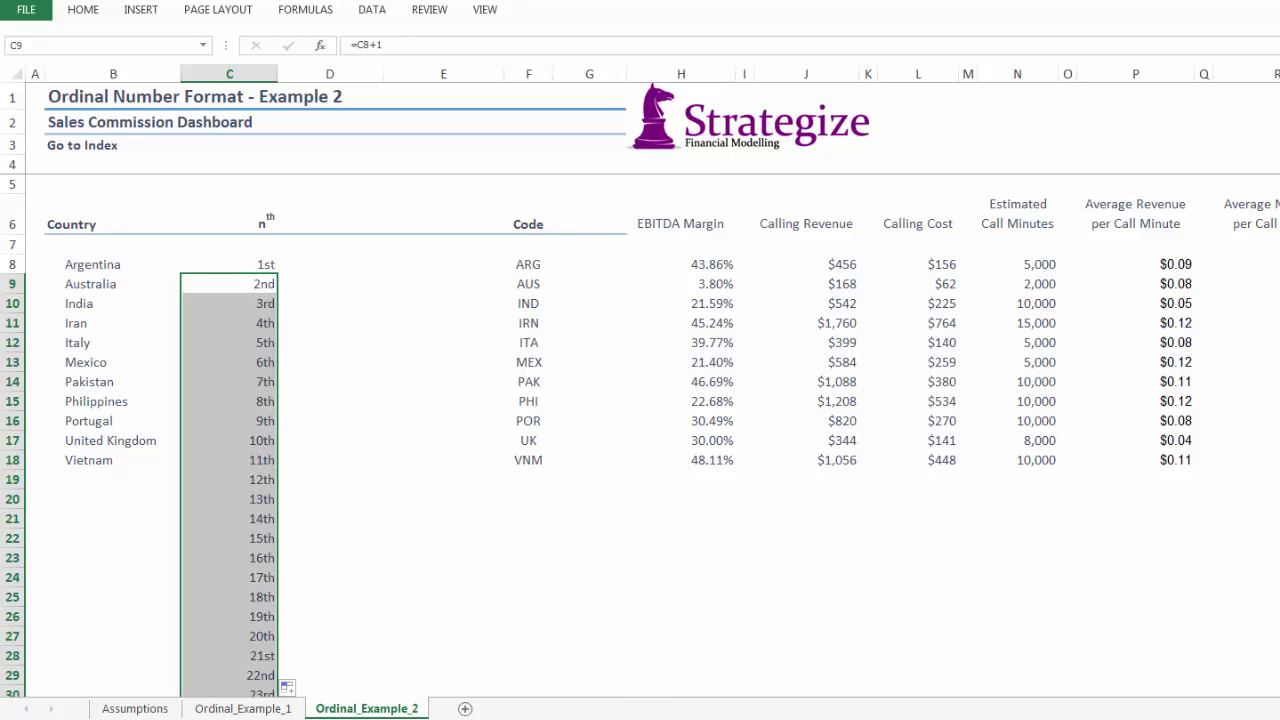
scroll(640, 437, "down", 1)
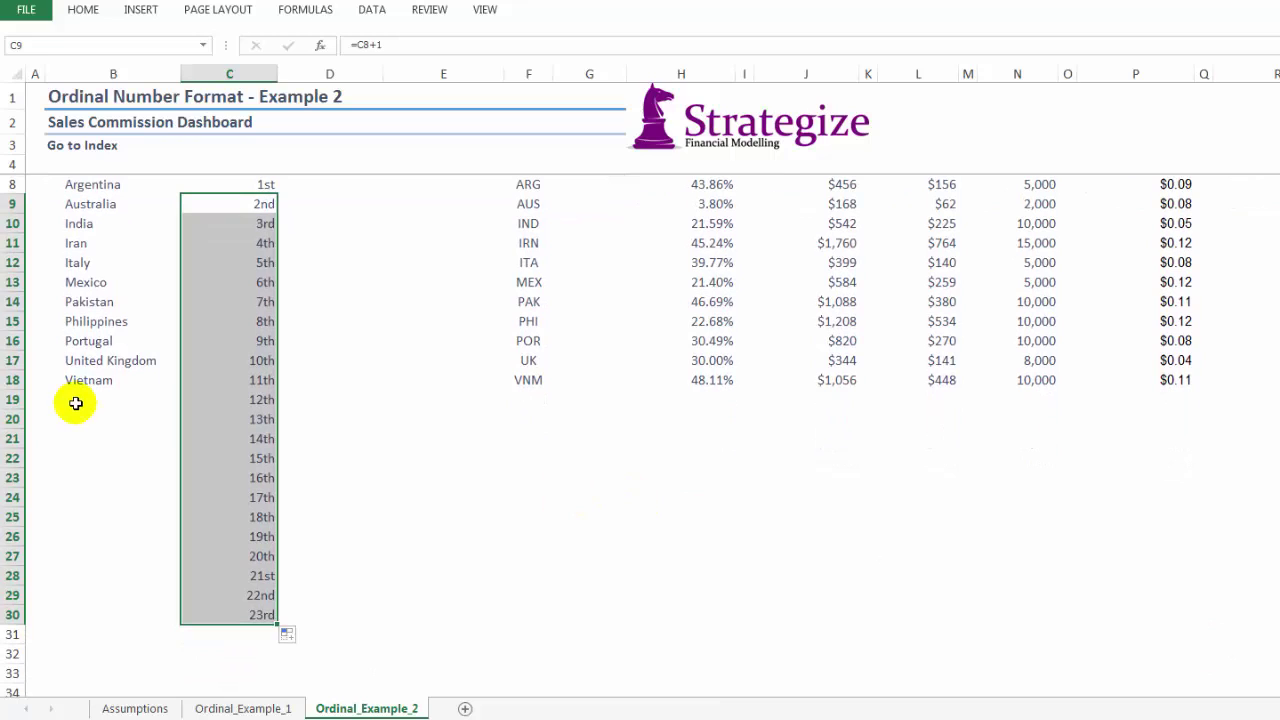
- Enter the country names Canada, China, Denmark and Estonia in cells B19 to B22
left_click(75, 401)
type("Canada")
key("Return")
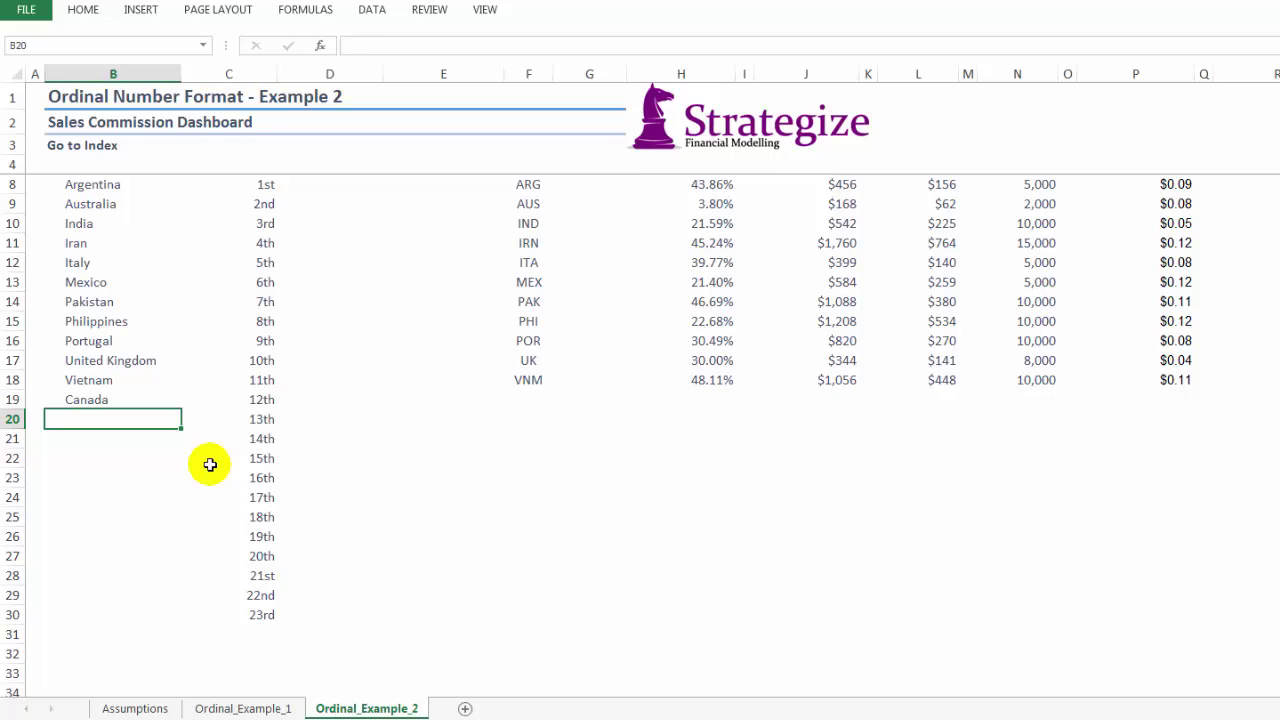
key("Return")
type("Denmark")
key("Return")
type("Estoni")
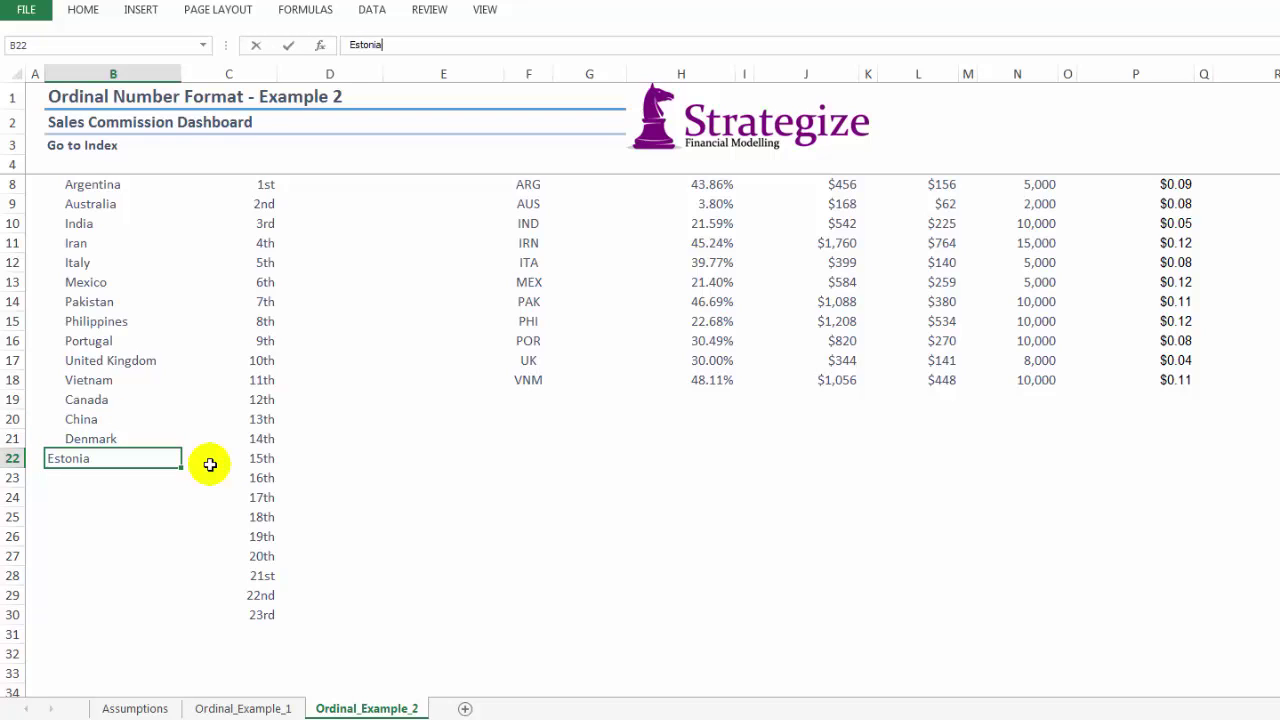
type("a")
key("Return")
- Enter the country names Finland, Germany, Hungary and Iceland in cells B23 to B26
scroll(243, 281, "down", 4)
type("Finland")
key("Return")
scroll(243, 281, "up", 4)
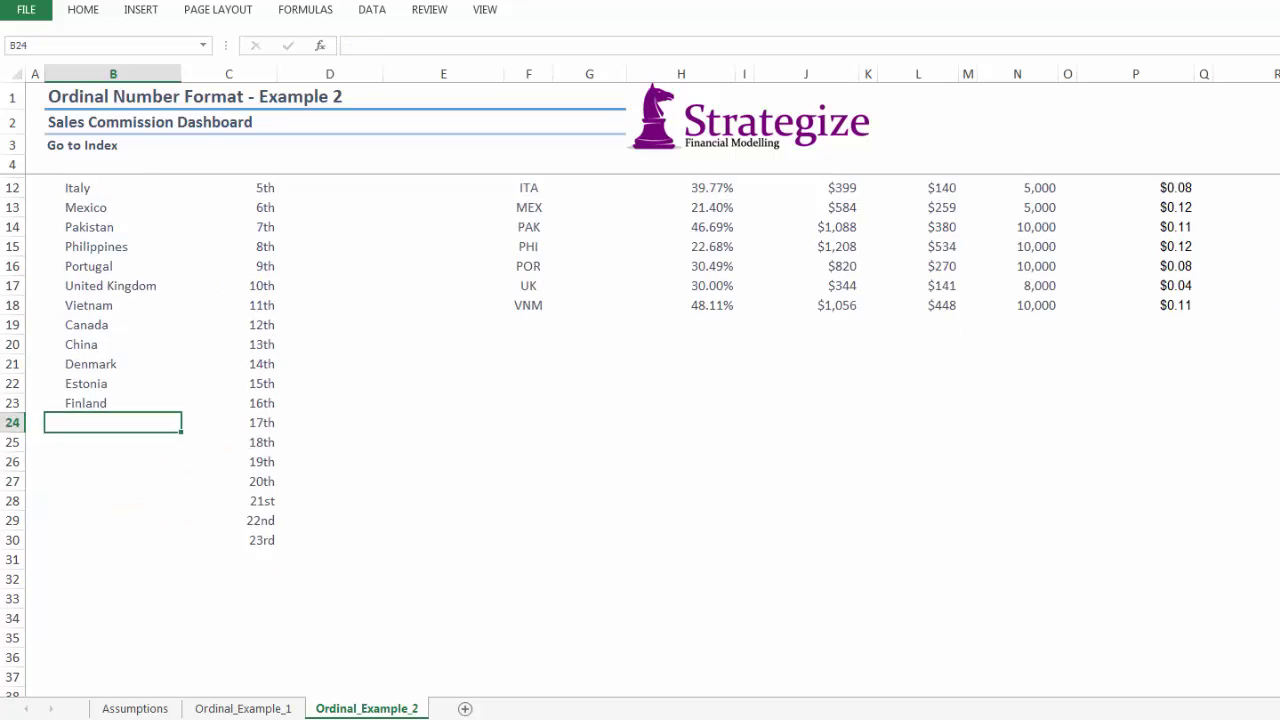
type("Germany")
key("Return")
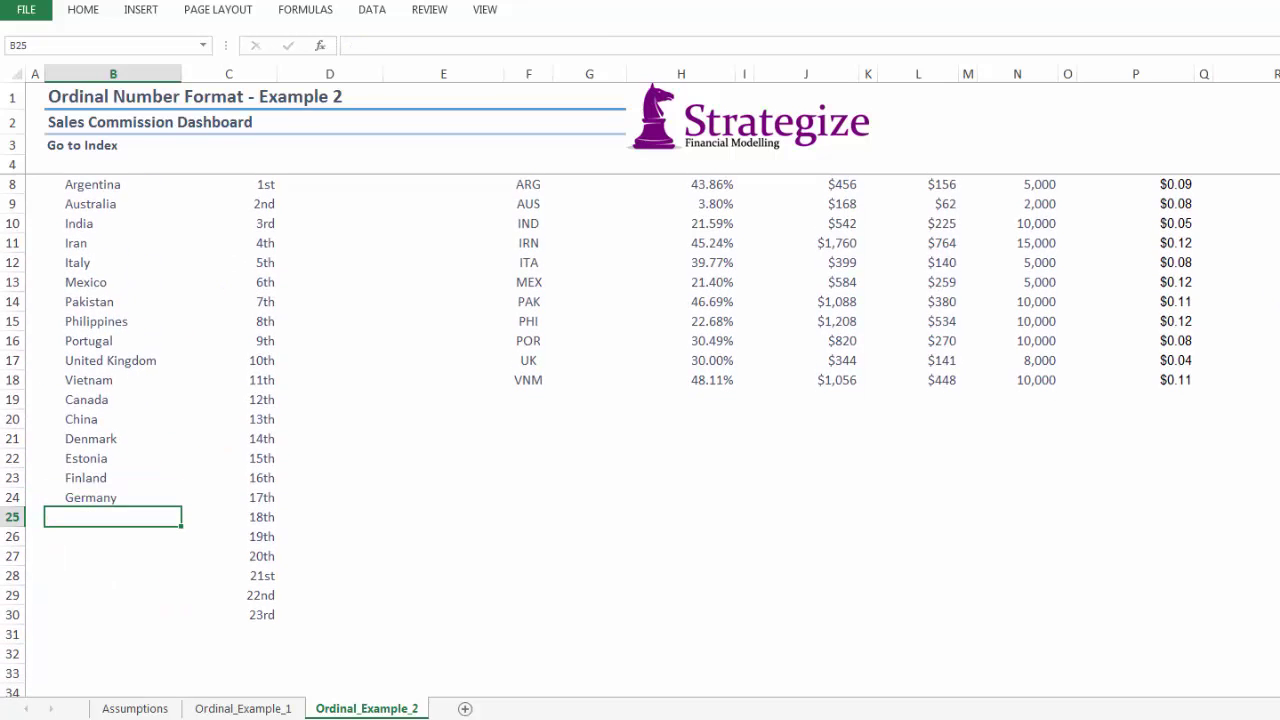
type("Hungary")
key("Return")
type("Iceland")
key("Return")
- Enter the country names Jordan, Kuwait, Lebanon and Malta in cells B27 to B30
type("Jordan")
key("Return")
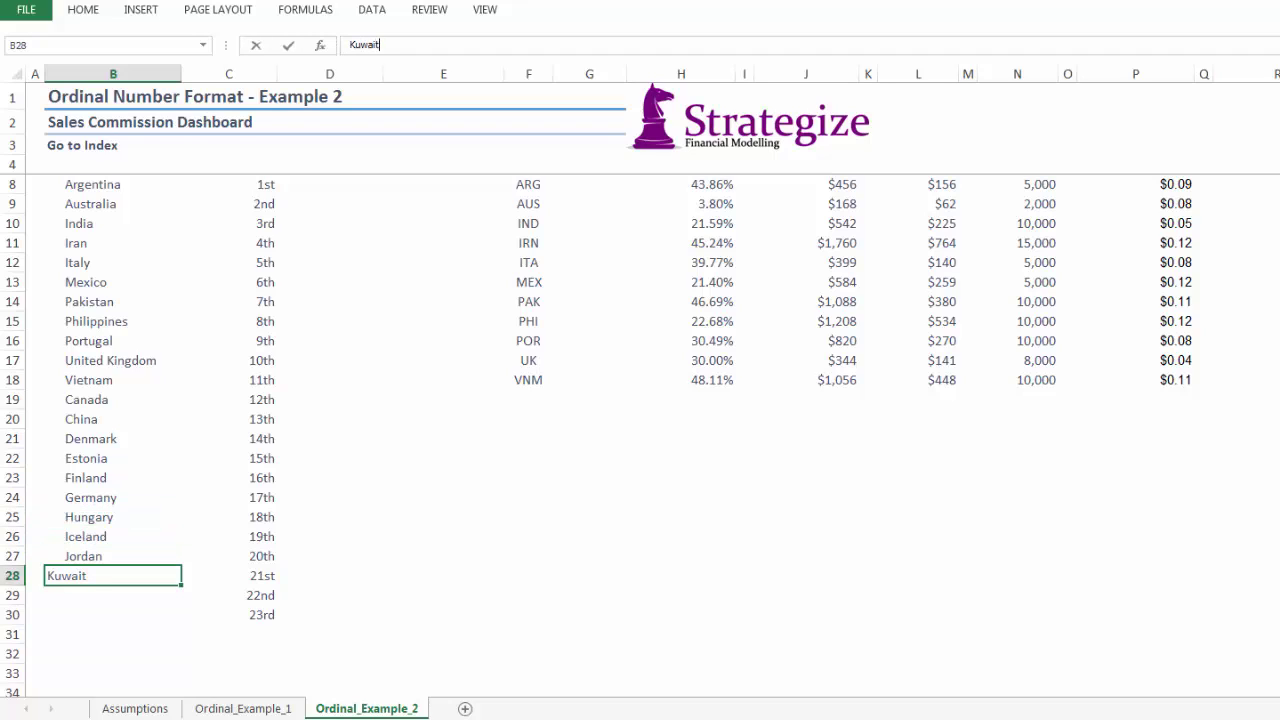
type("Kuwait")
key("Return")
type("Lebanon")
key("Return")
type("Malta")
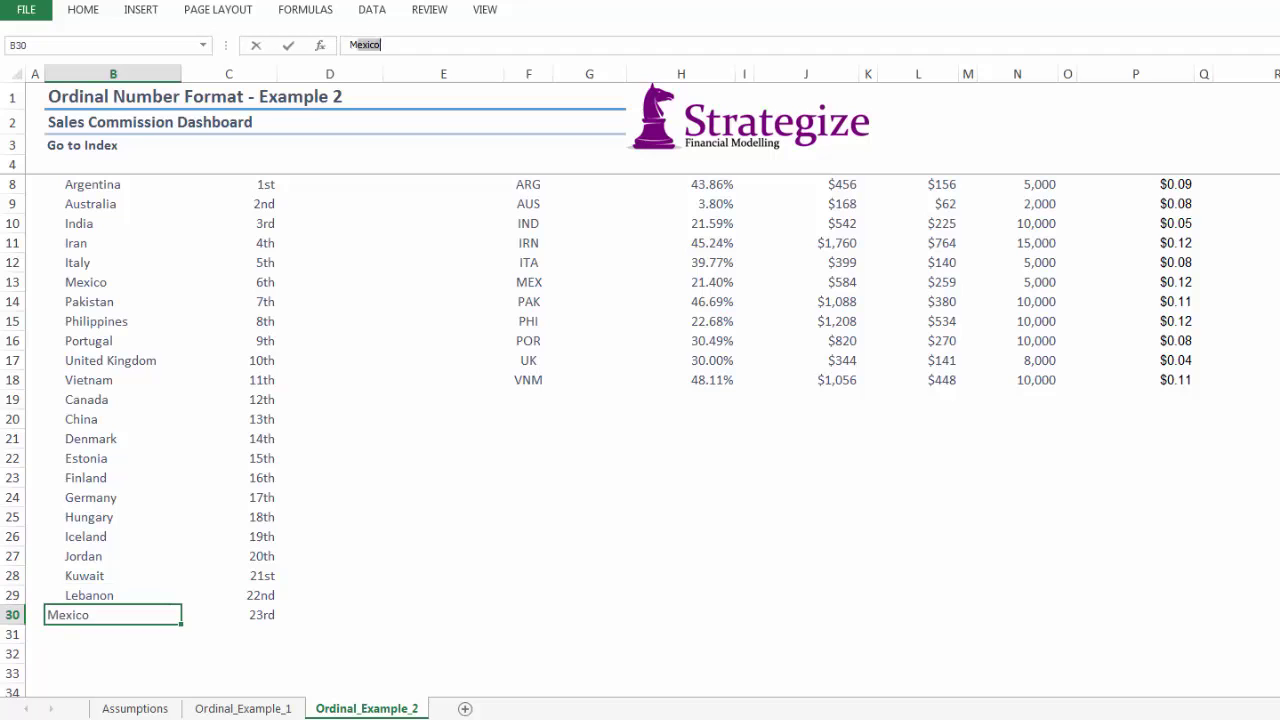
key("Return")
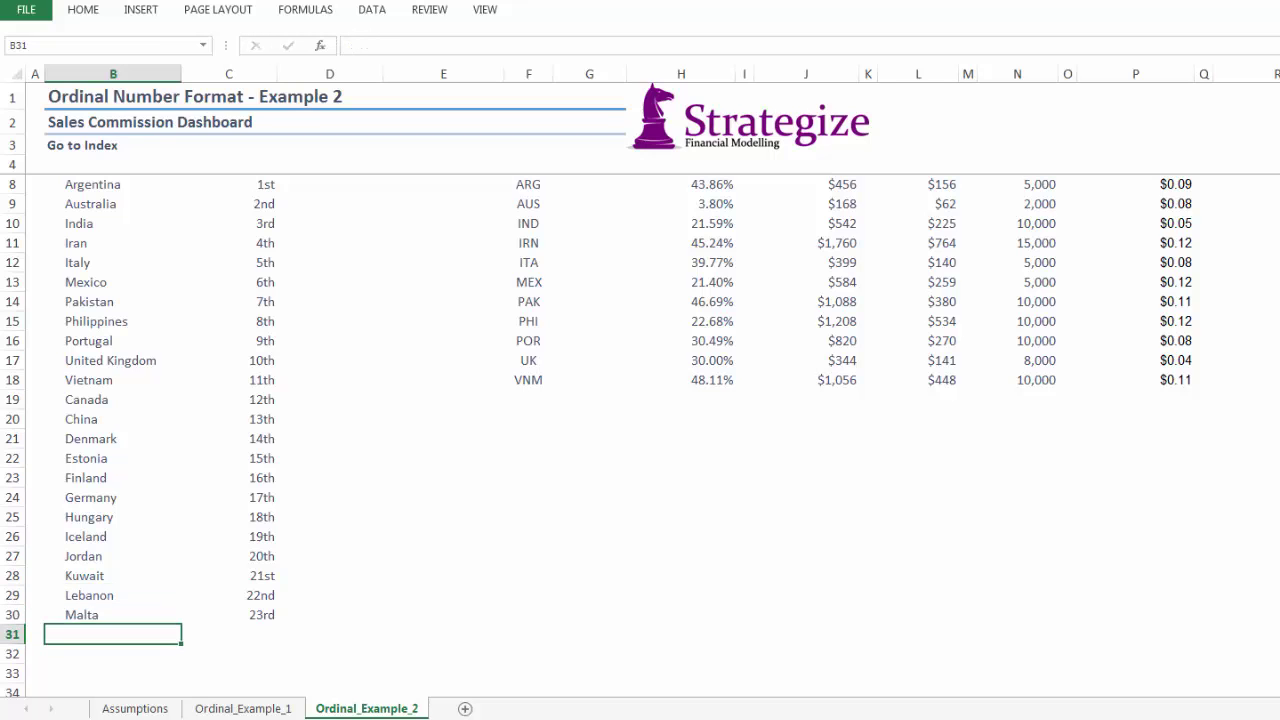
- Extend the nth column's formula from C30 down to C38
scroll(614, 520, "down", 2)
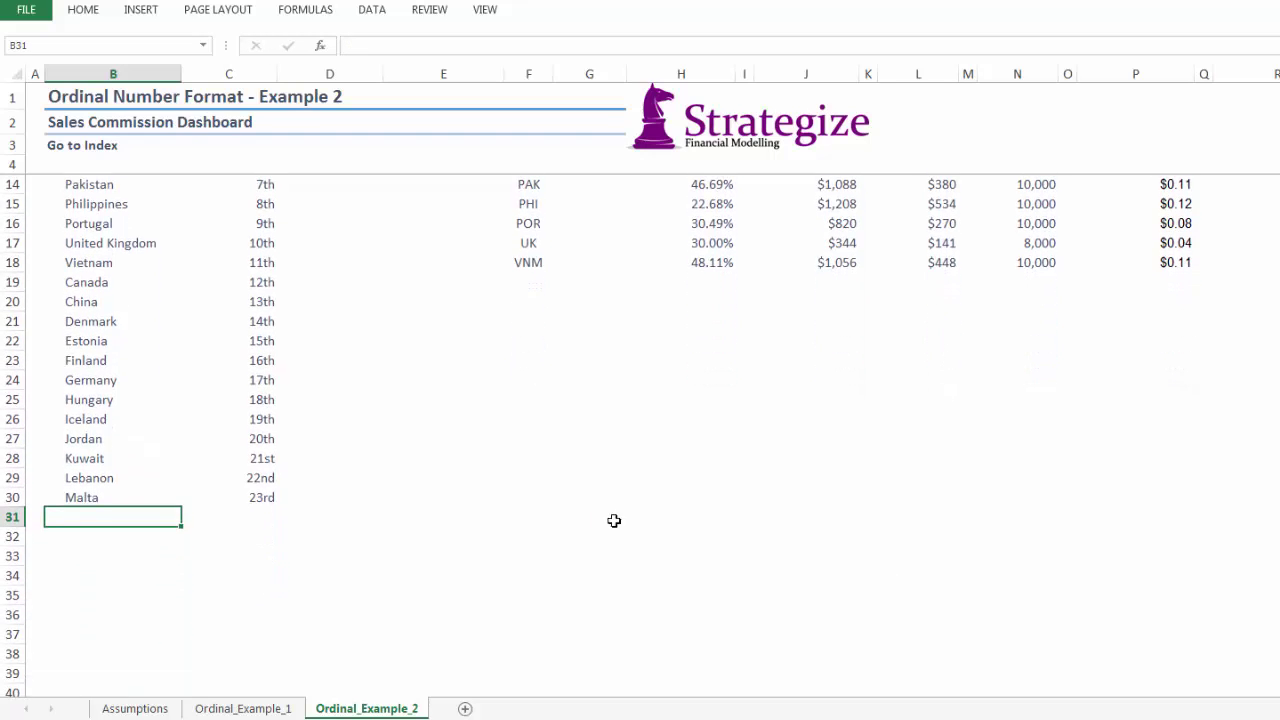
left_click(257, 497)
left_click_drag(277, 507, 271, 618)
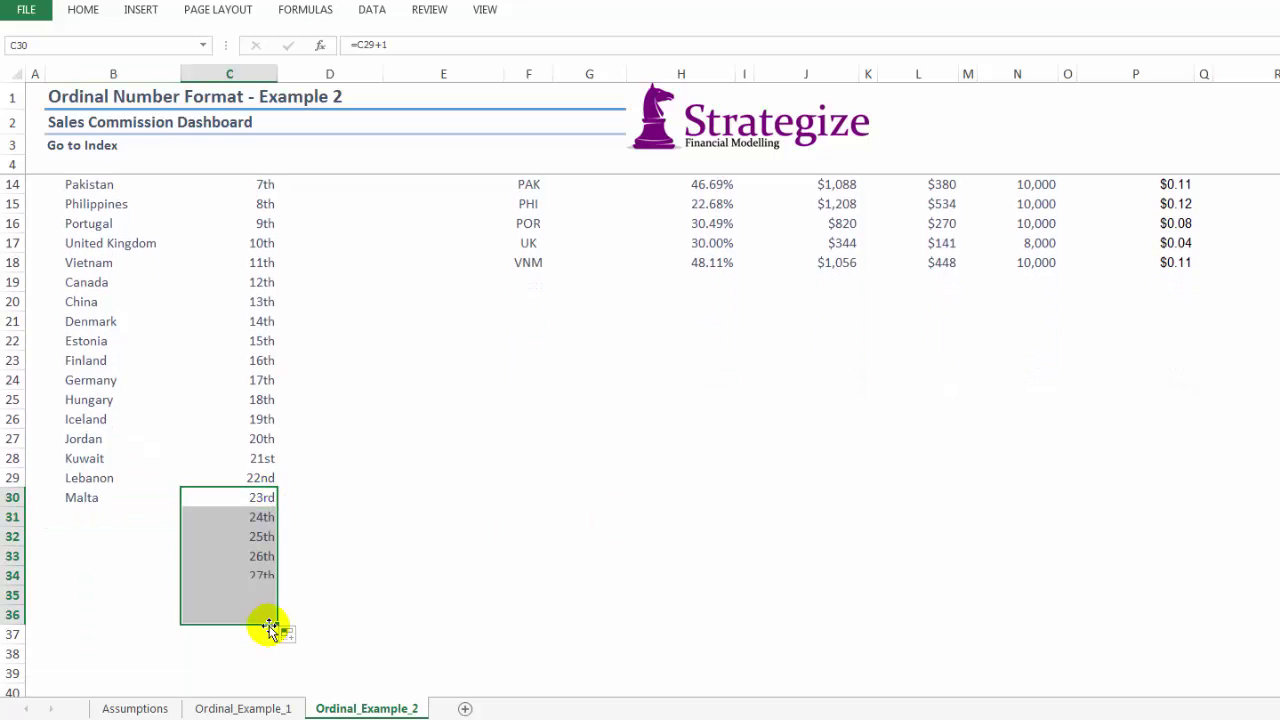
left_click(240, 615)
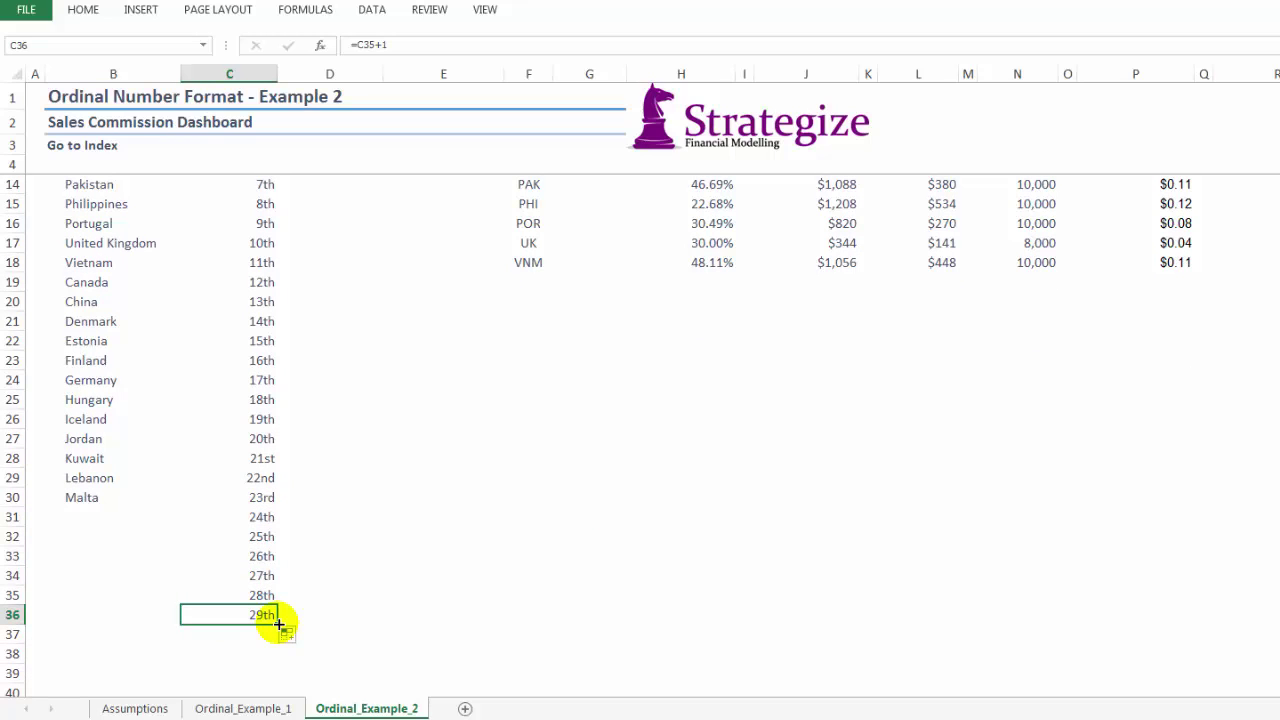
left_click_drag(279, 625, 277, 660)
left_click(231, 631)
left_click(212, 654)
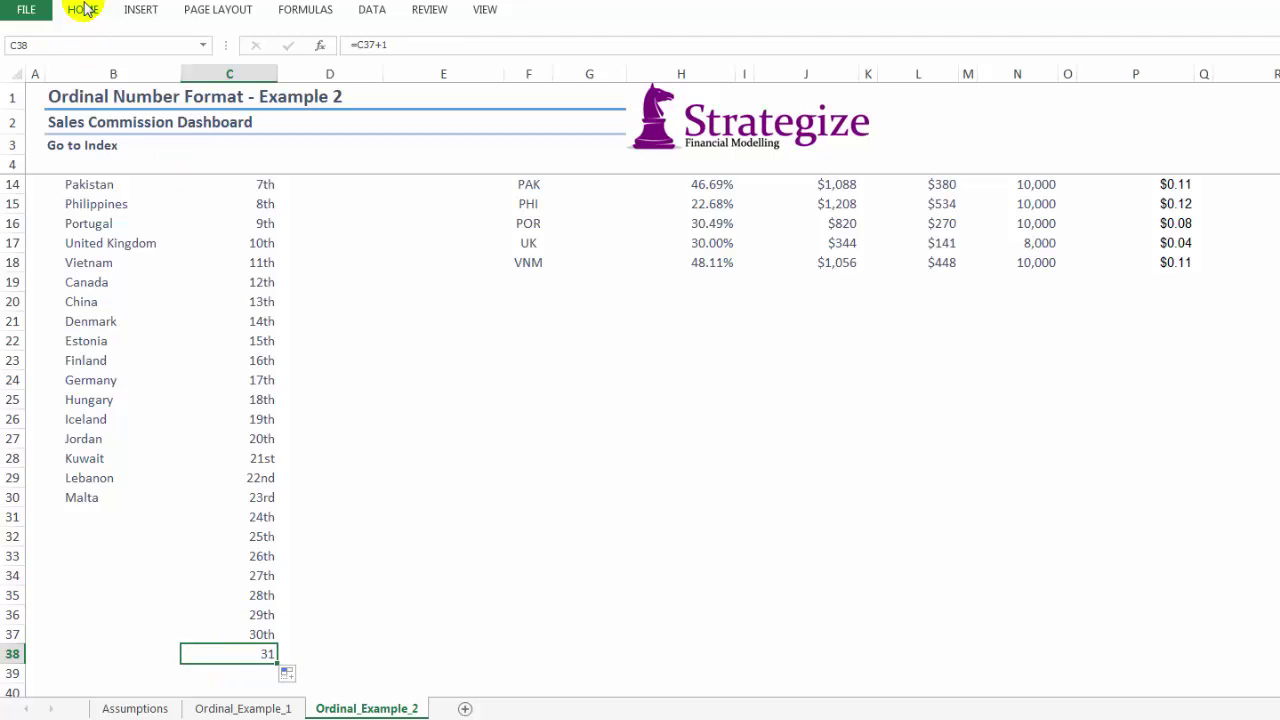
- Enter the country names New Zealand, Nigeria, Peru and Qatar in cells B31 to B34
left_click(85, 514)
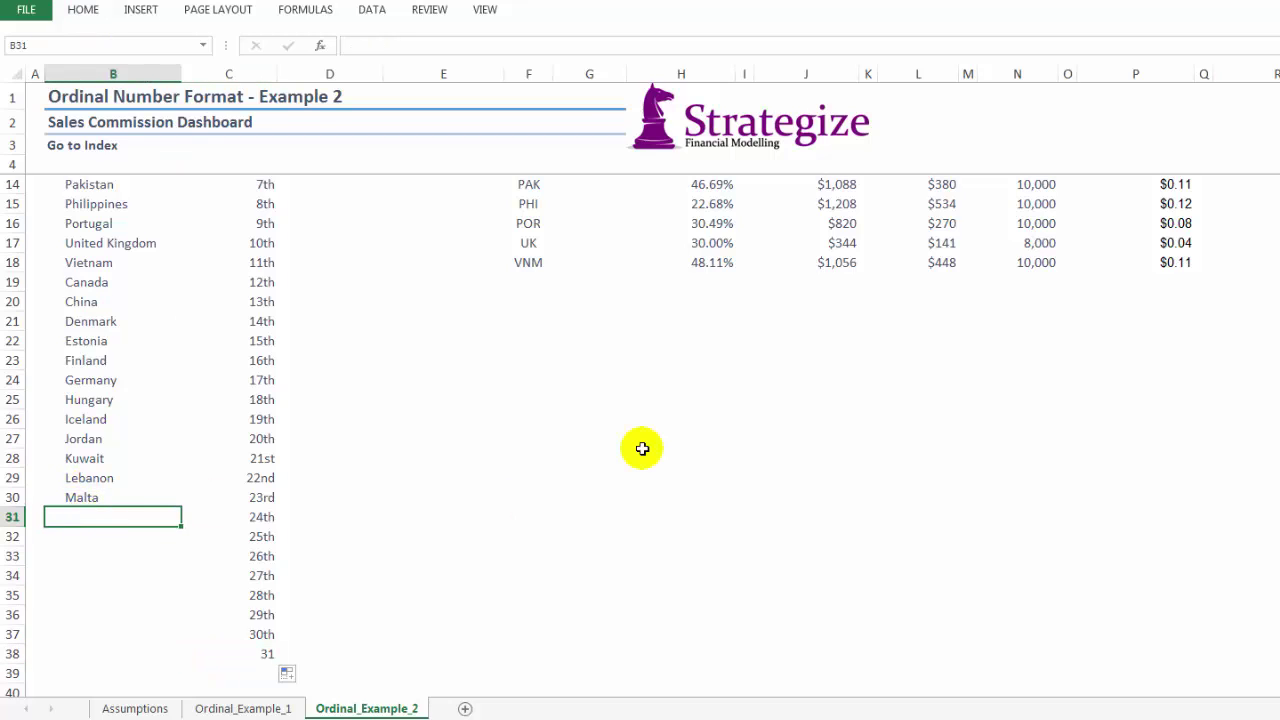
type("New Zealand")
key("Return")
type("Nigeria")
key("Return")
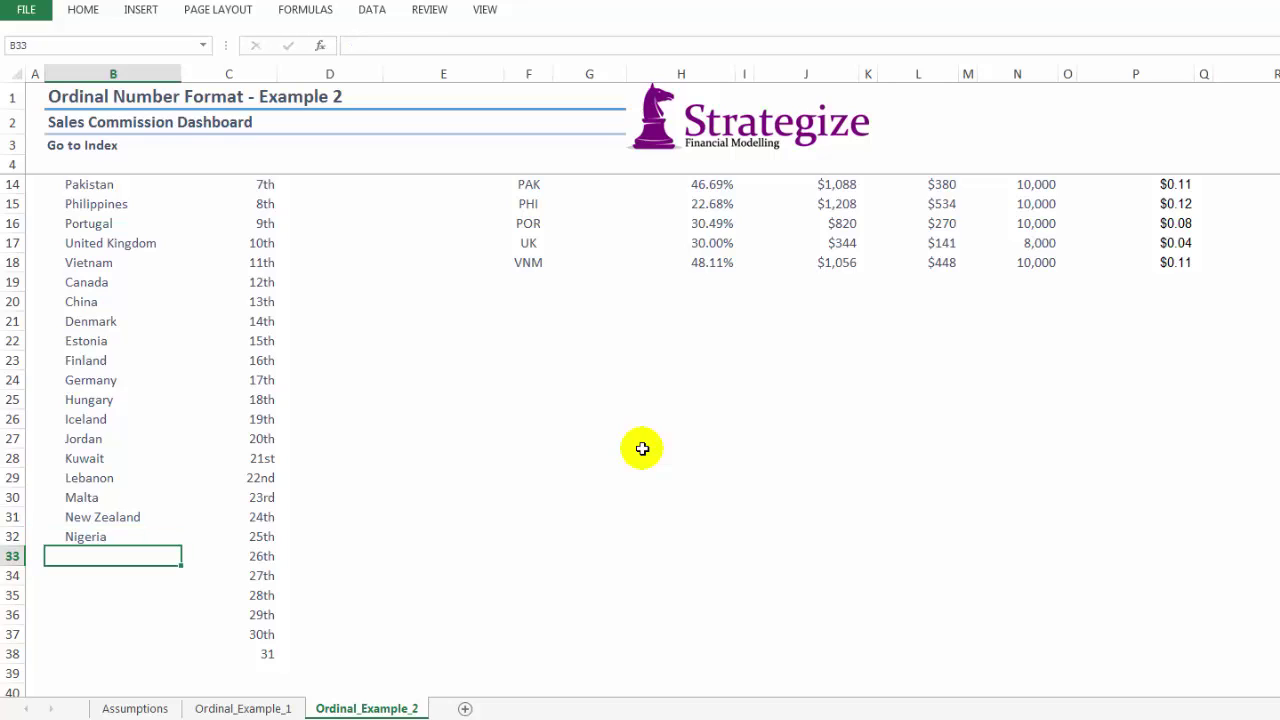
type("Peru")
key("Return")
type("Qatar")
key("Return")
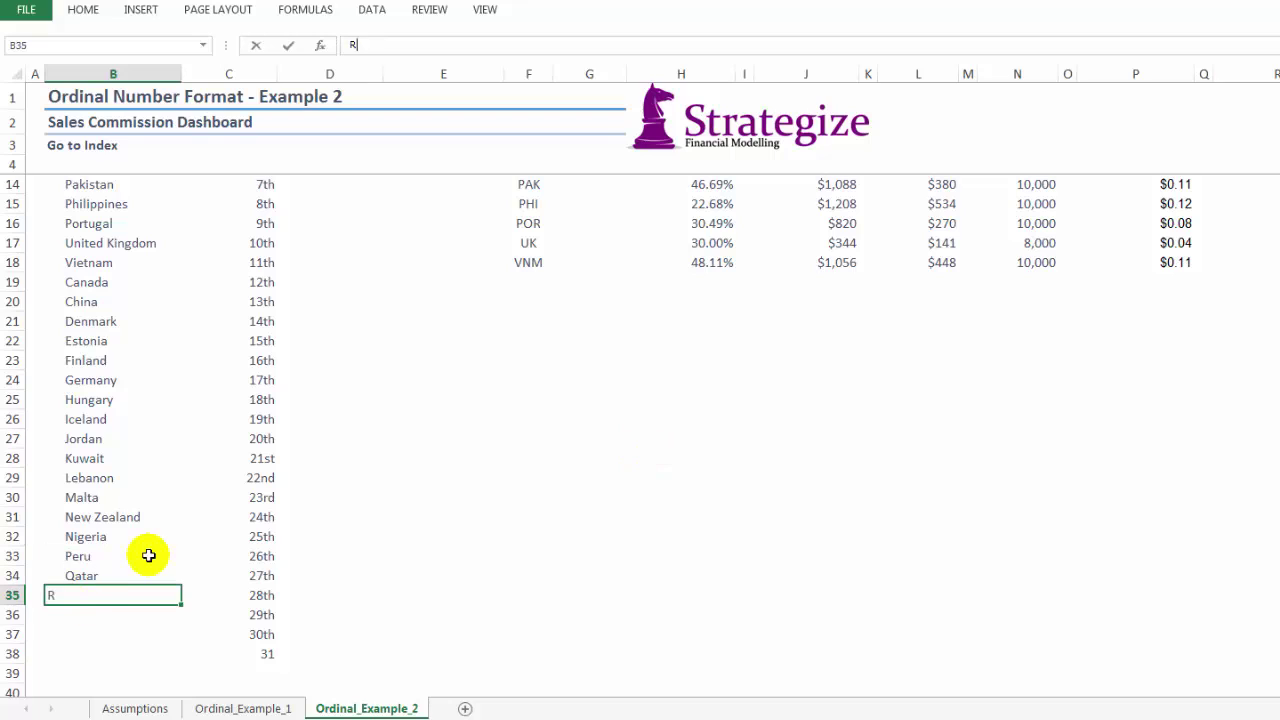
- Enter the country names Romania, Russia, Switzerland and Turkey in cells B35 to B38
type("Romania")
key("Return")
type("Russia")
key("Return")
type("Swit")
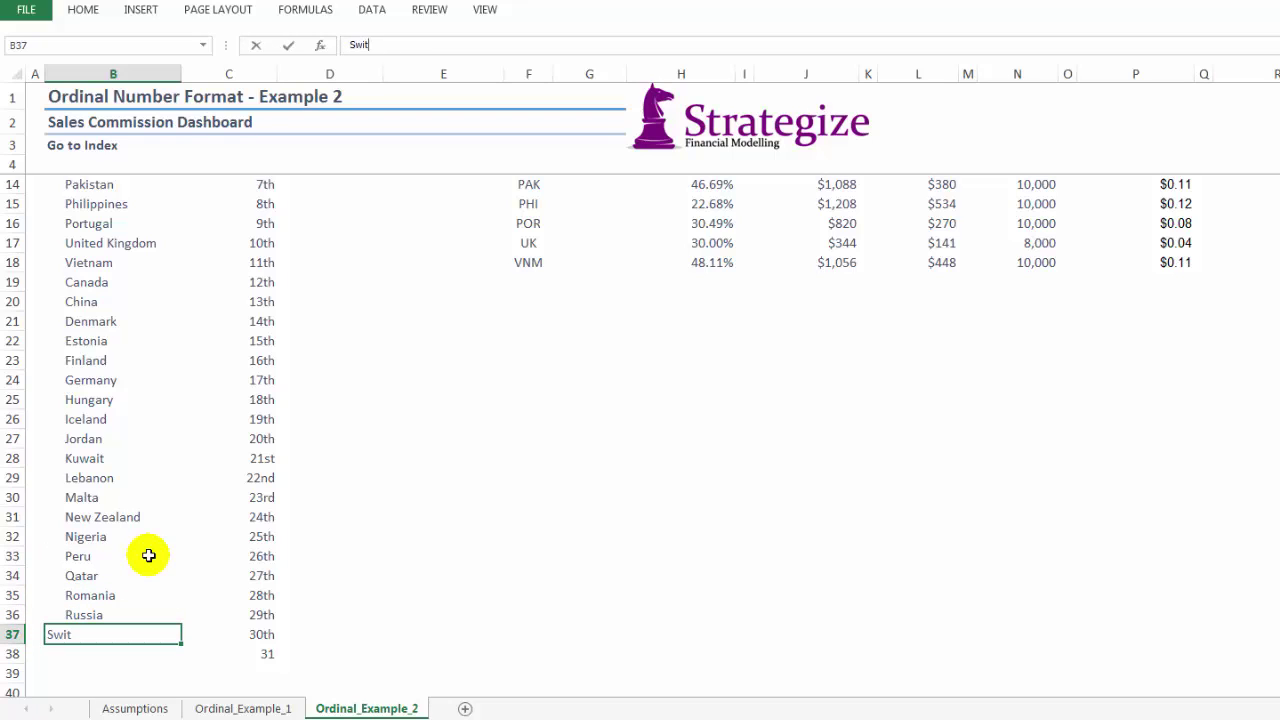
type("zerland")
key("Return")
type("Turkey")
key("Return")
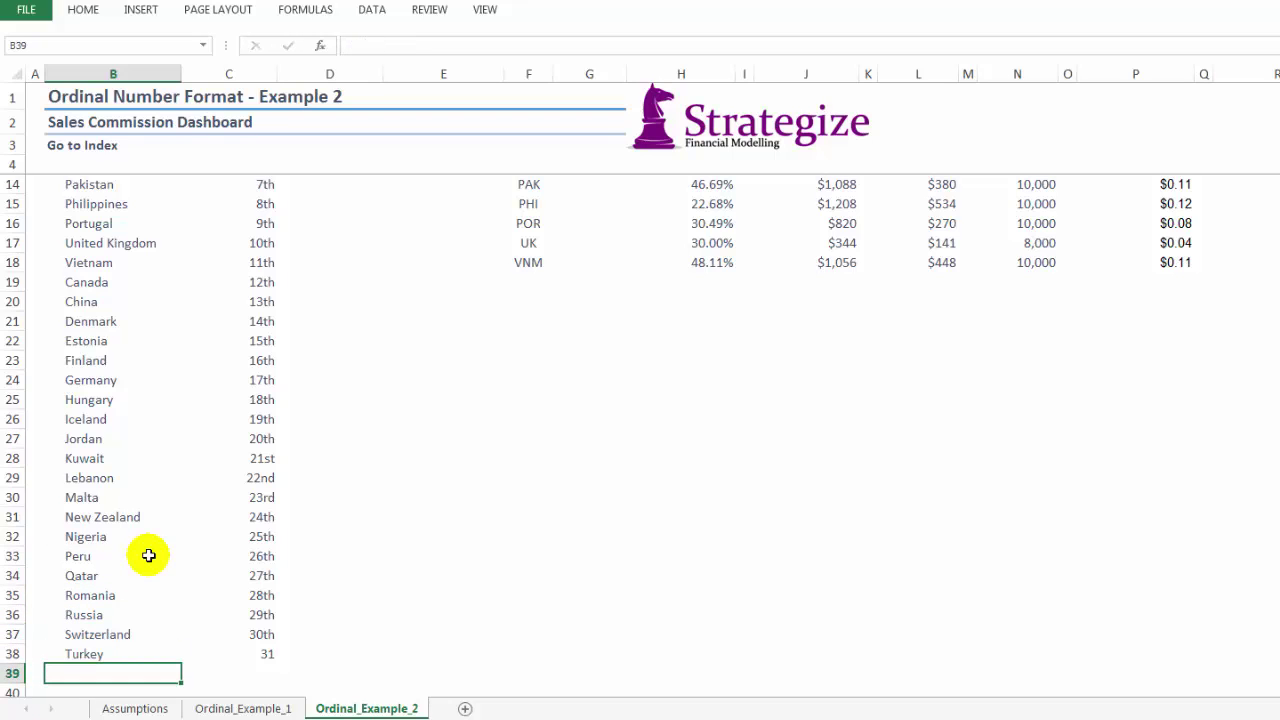
- Start a new conditional formatting rule for C8:C38 that uses a formula to determine which cells to format
left_click(252, 656)
left_click(83, 10)
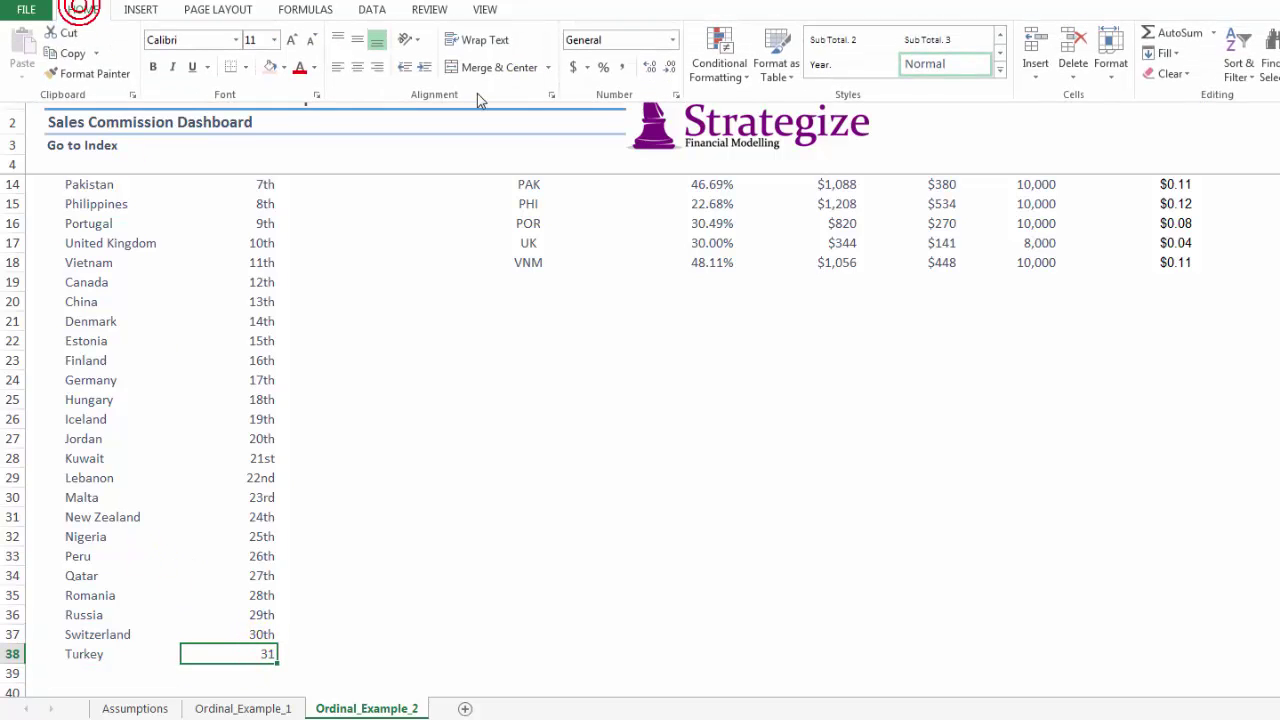
scroll(191, 249, "up", 3)
left_click(245, 262)
left_click_drag(240, 311, 237, 651)
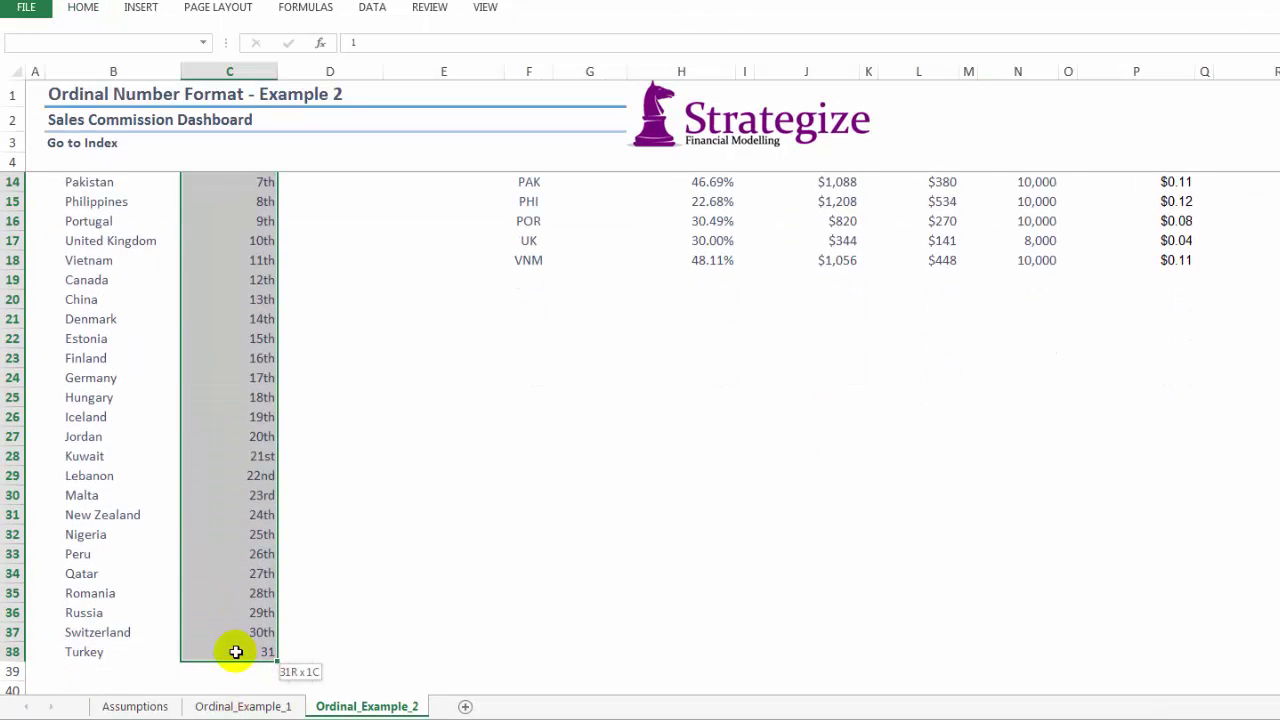
left_click(83, 8)
left_click(720, 52)
left_click(745, 336)
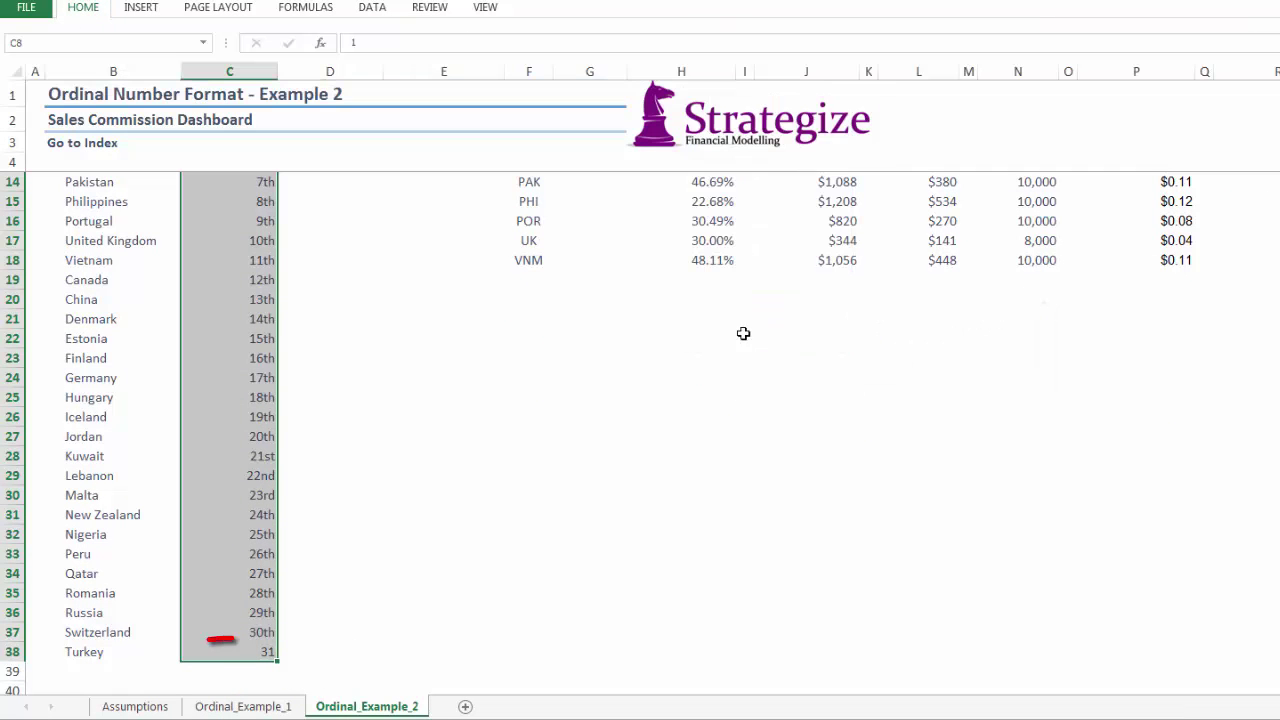
left_click(588, 441)
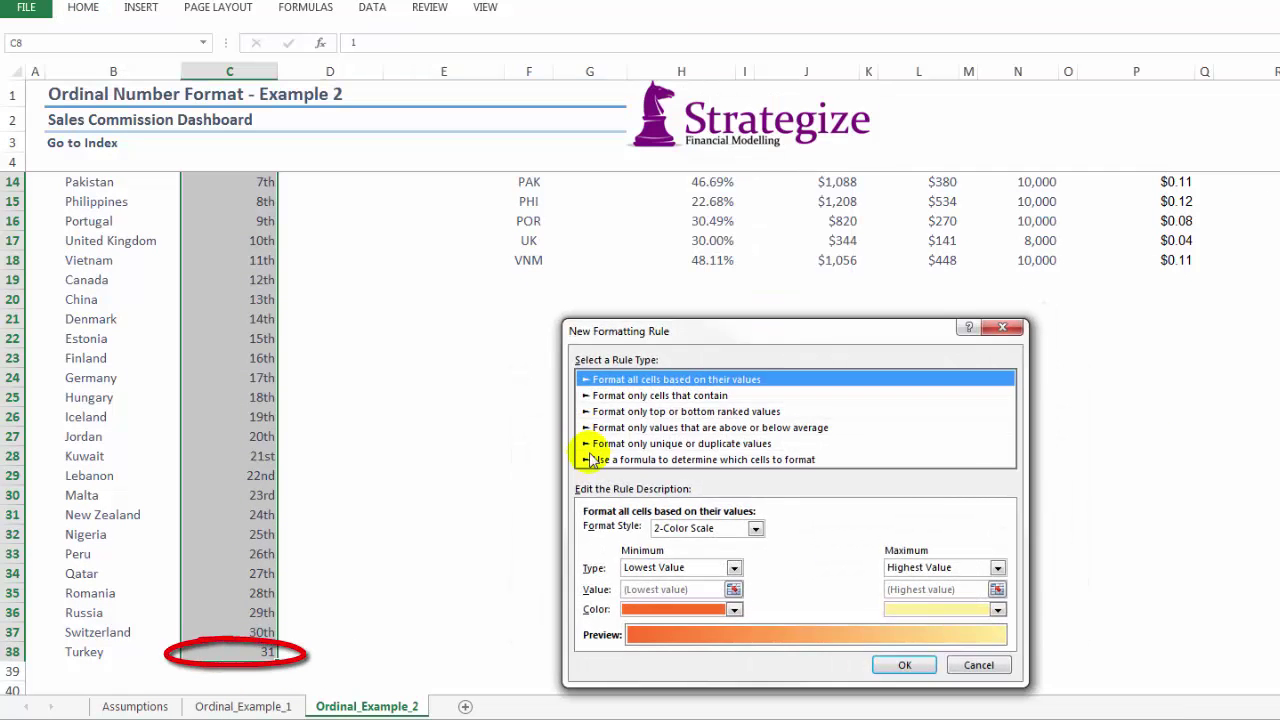
left_click(590, 457)
- Enter =C8=31 as the new rule's formula, with a relative reference to C8
left_click(600, 527)
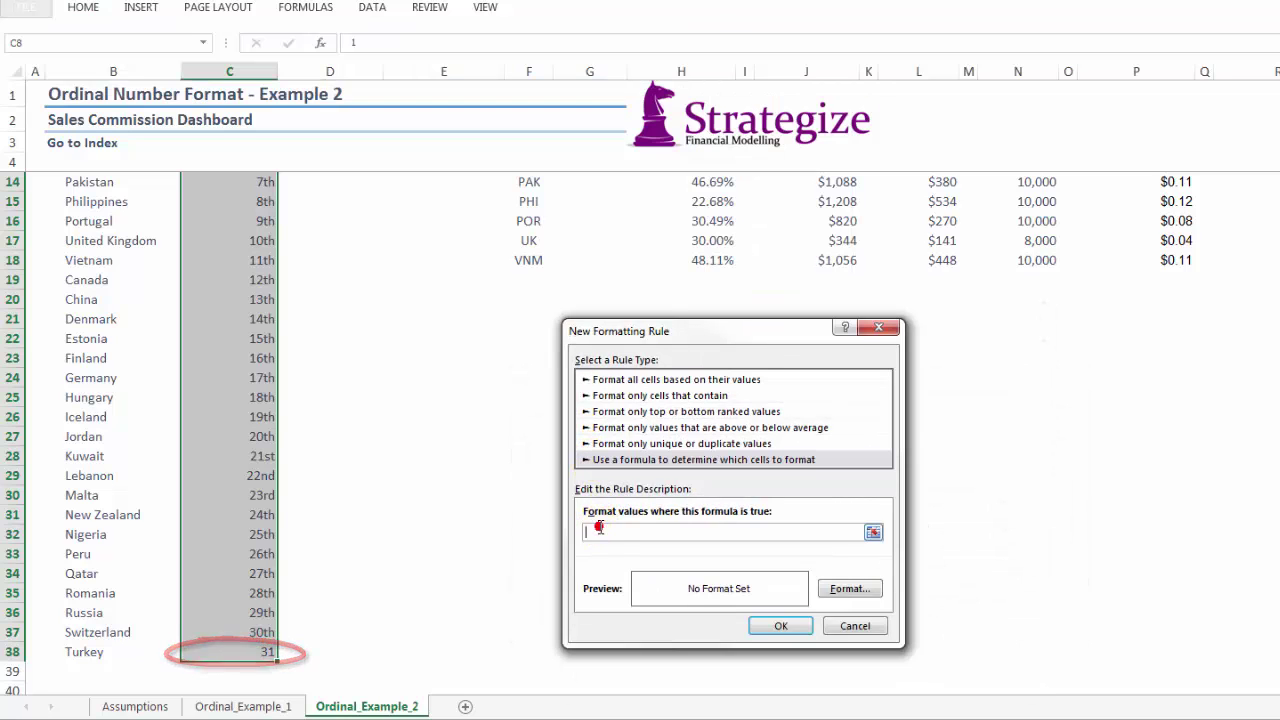
left_click(236, 163)
key("Down")
key("Down")
key("Down")
key("Down")
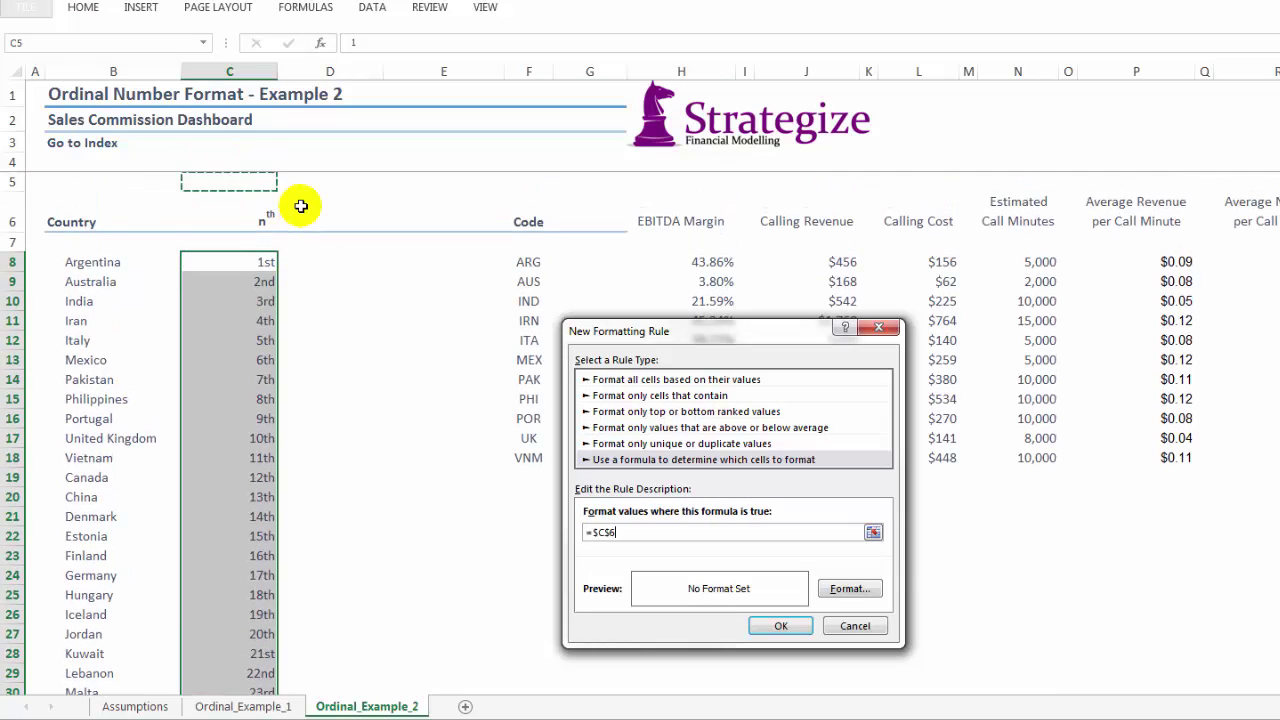
type("=1")
- Assign the existing custom number format #,##0"st" to the =C8=31 rule and save the rule
left_click(830, 588)
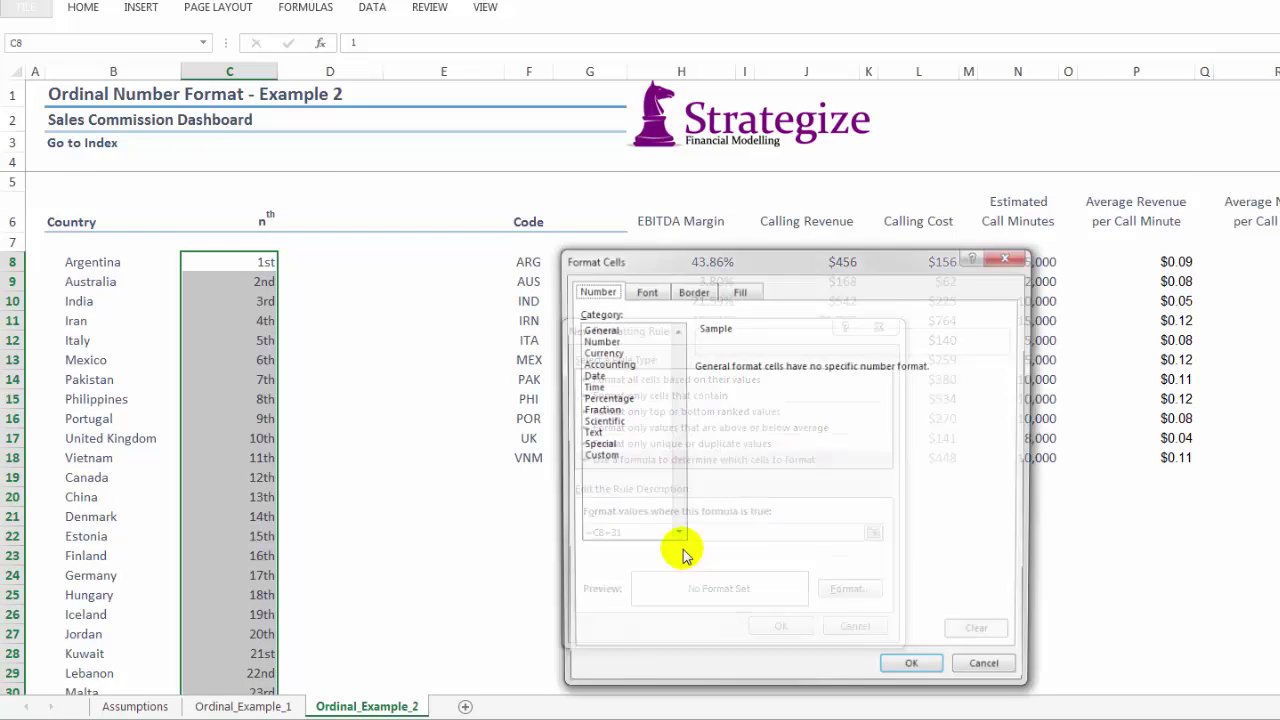
left_click(598, 456)
left_click_drag(1009, 418, 1008, 505)
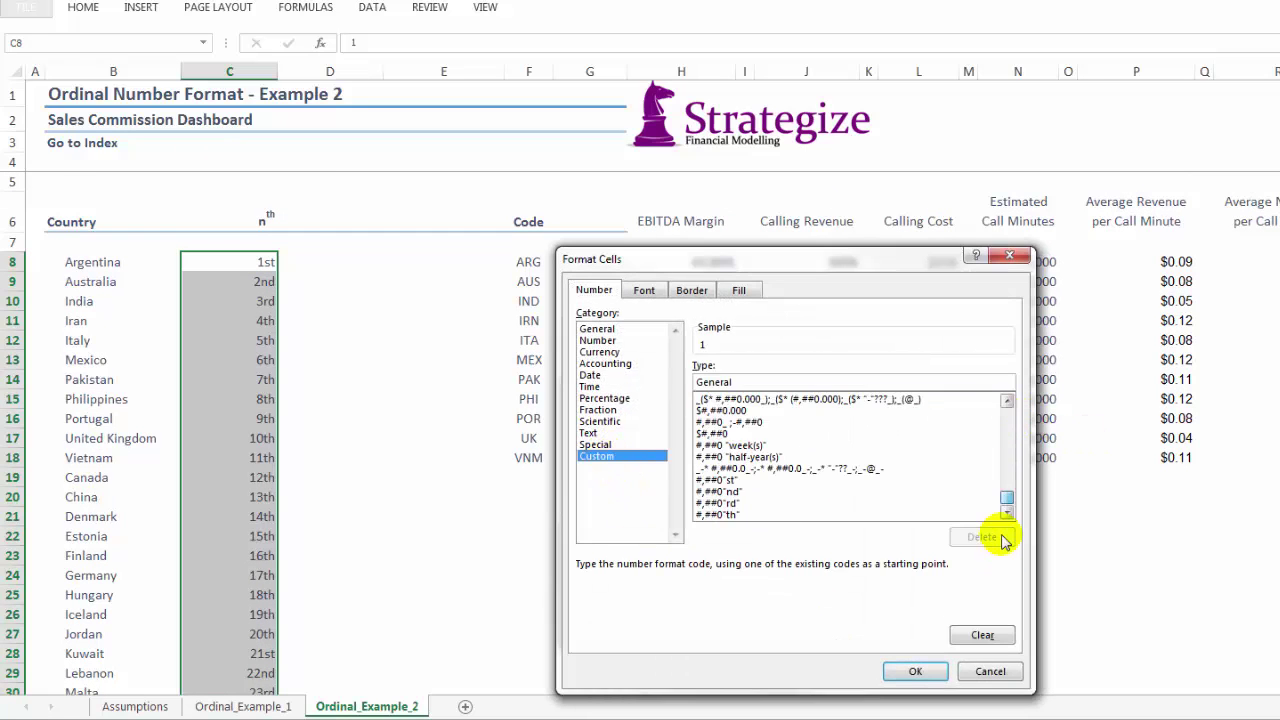
left_click(730, 480)
left_click(884, 668)
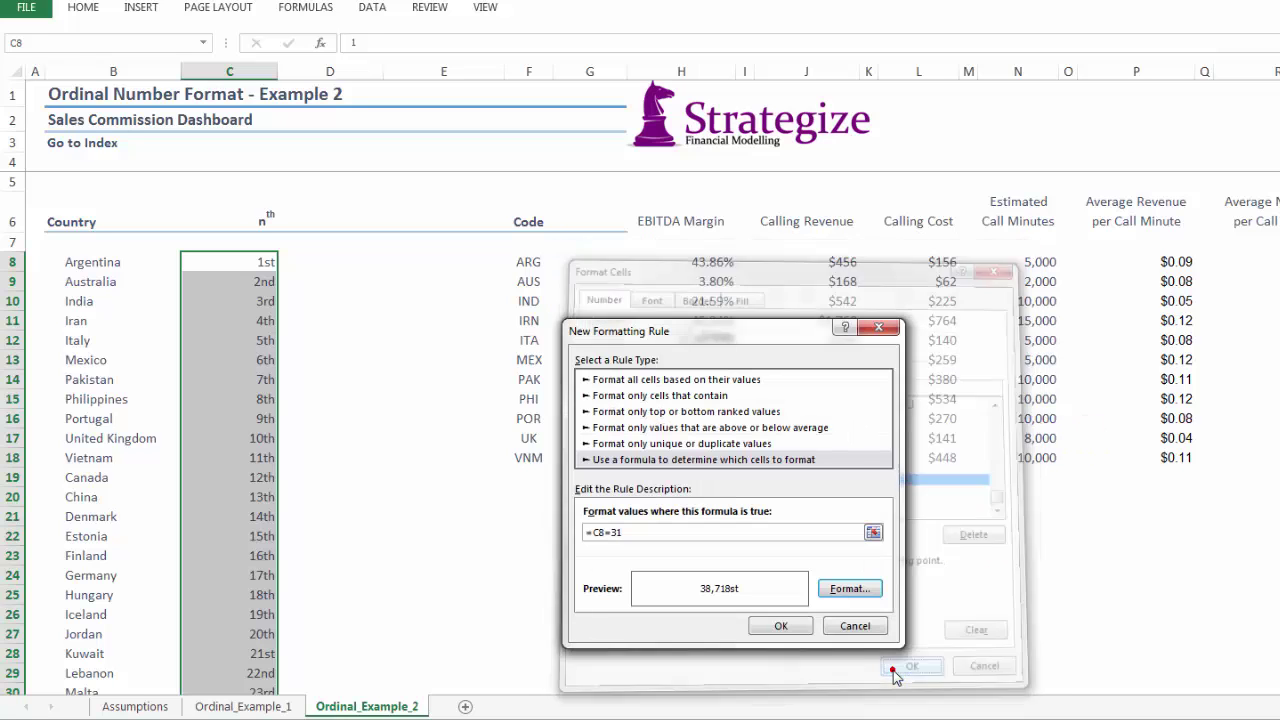
left_click(781, 626)
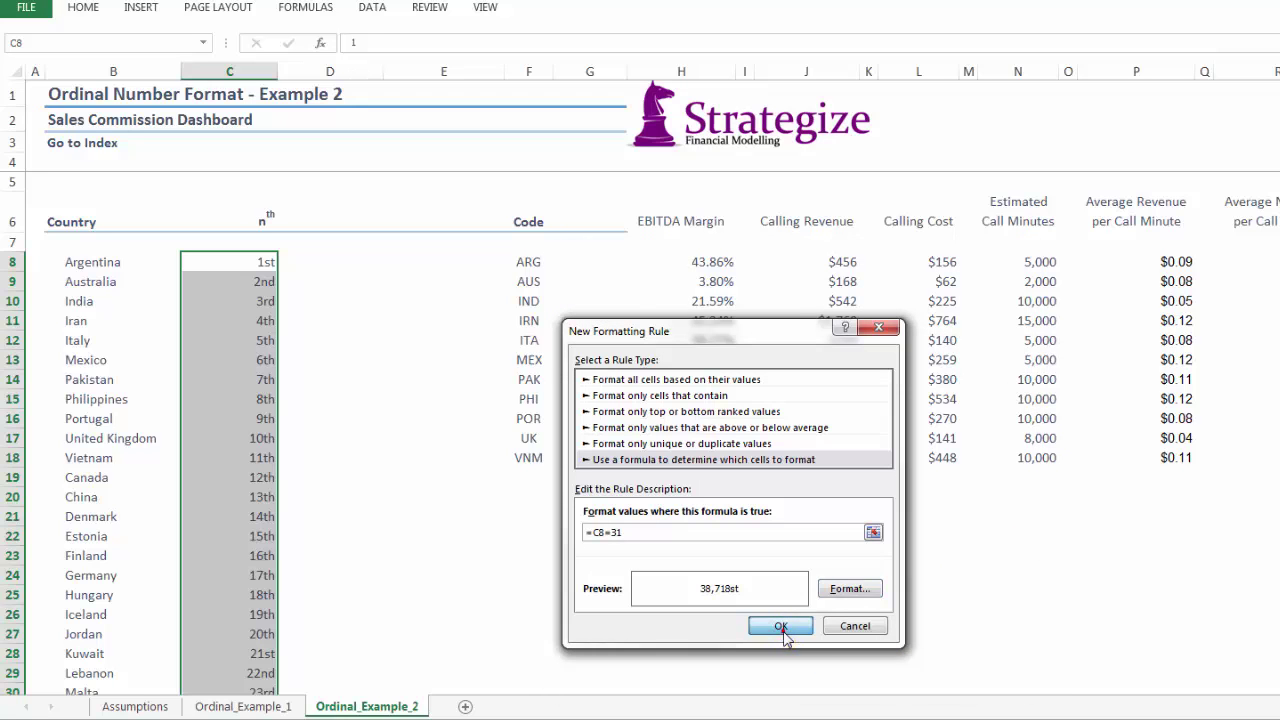